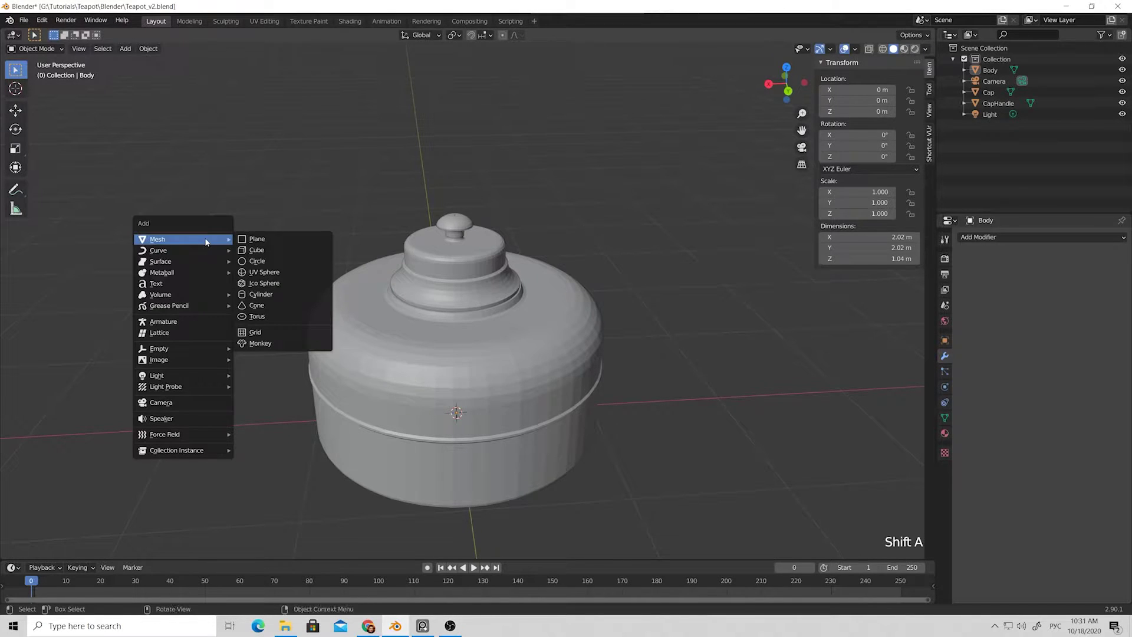
# Step: Add a Cylinder mesh with 30 vertices to the teapot scene and keep it selected
pyautogui.click(248, 295)
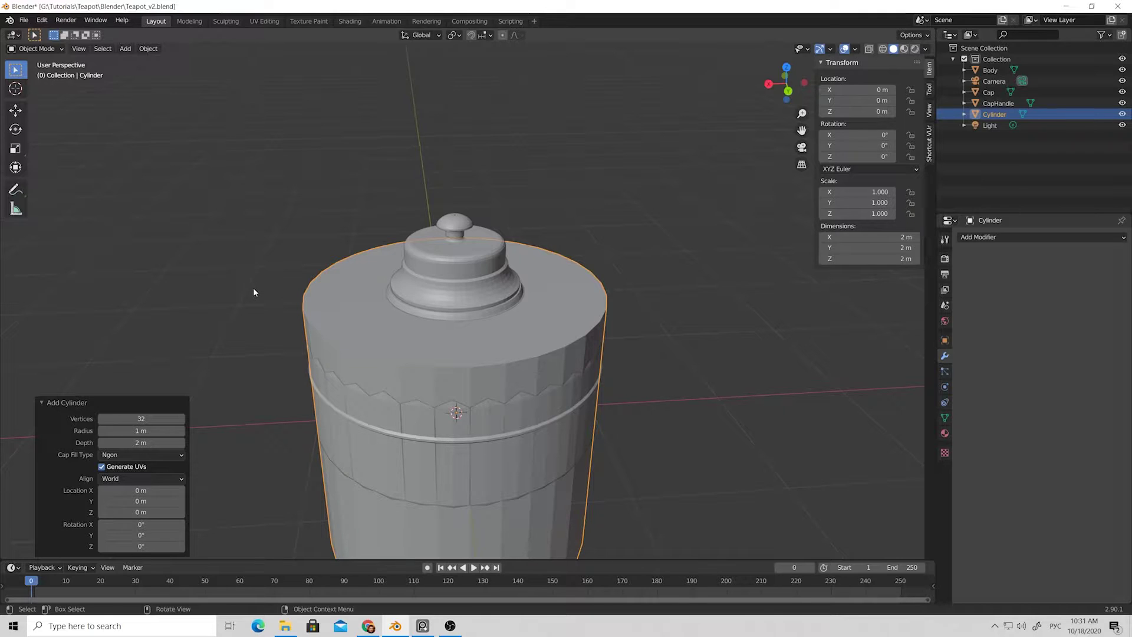
pyautogui.click(161, 418)
pyautogui.write('30')
pyautogui.press('Return')
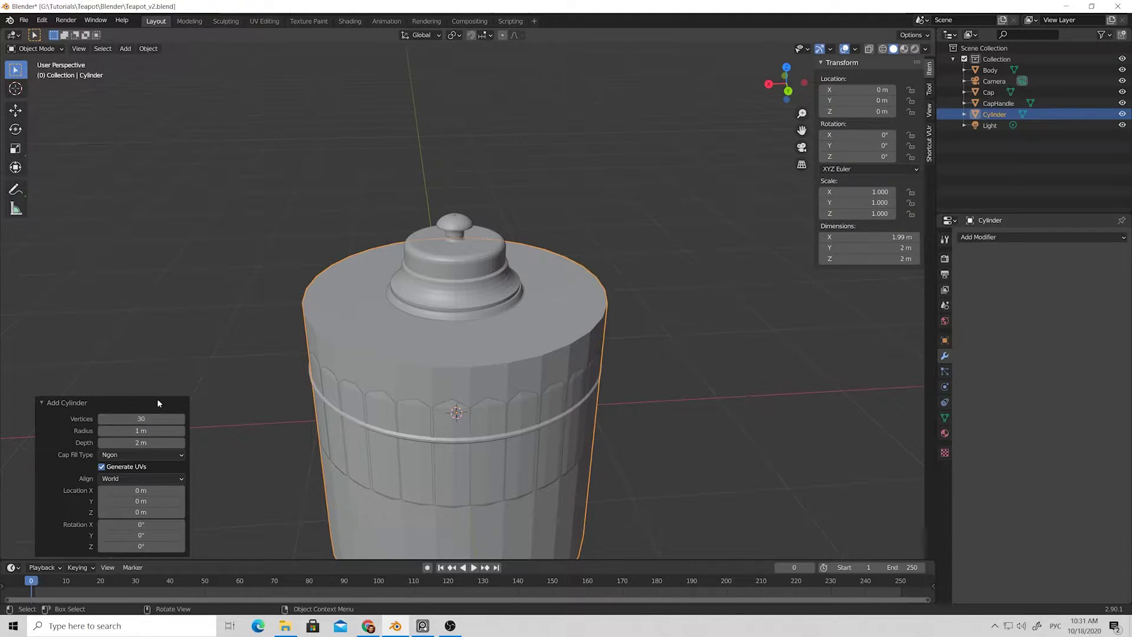
pyautogui.click(259, 313)
pyautogui.click(398, 345)
# Step: Raise the new cylinder higher along the Z axis
pyautogui.scroll(-3, 398, 345)
pyautogui.scroll(1, 429, 348)
pyautogui.press('g')
pyautogui.press('z')
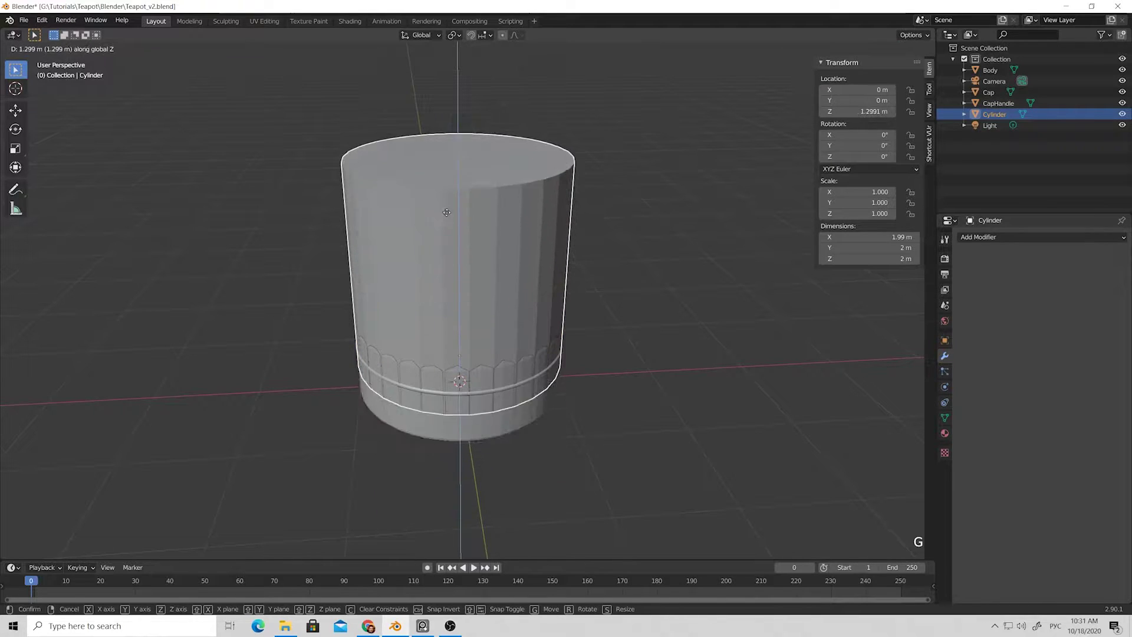
pyautogui.click(450, 175)
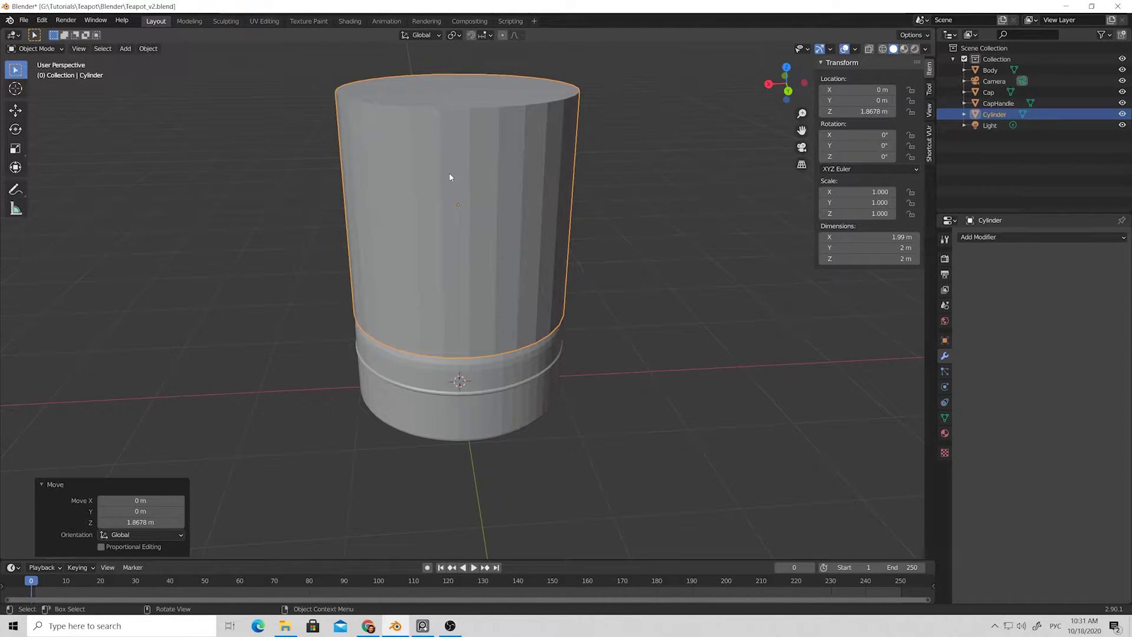
# Step: Rotate the cylinder onto its side with a Y rotation of exactly 90°
pyautogui.press('r')
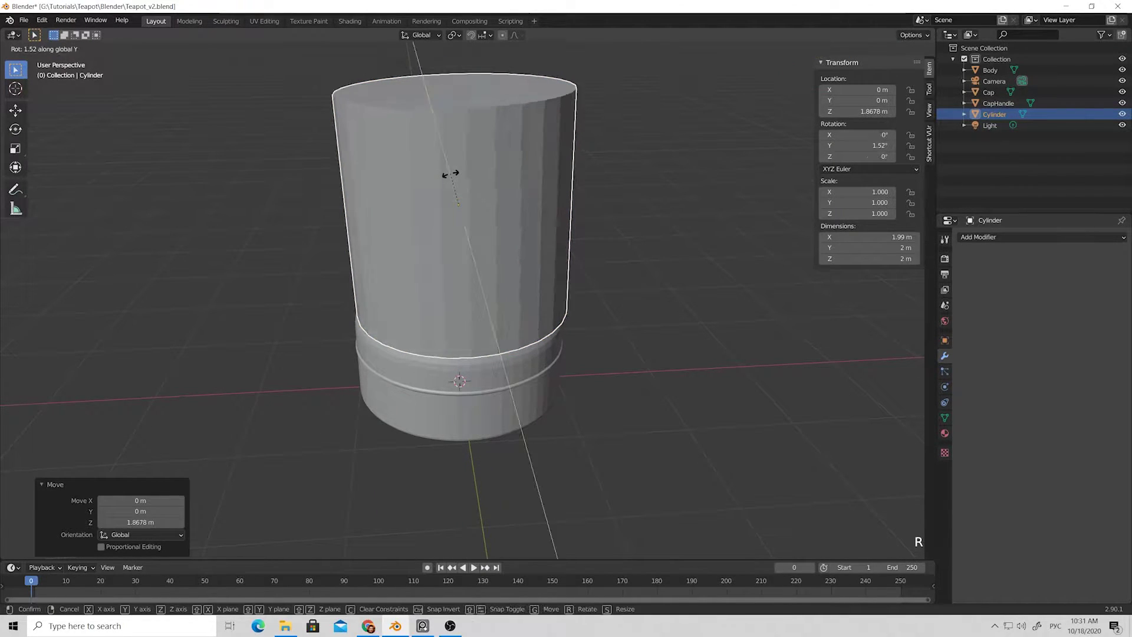
pyautogui.press('y')
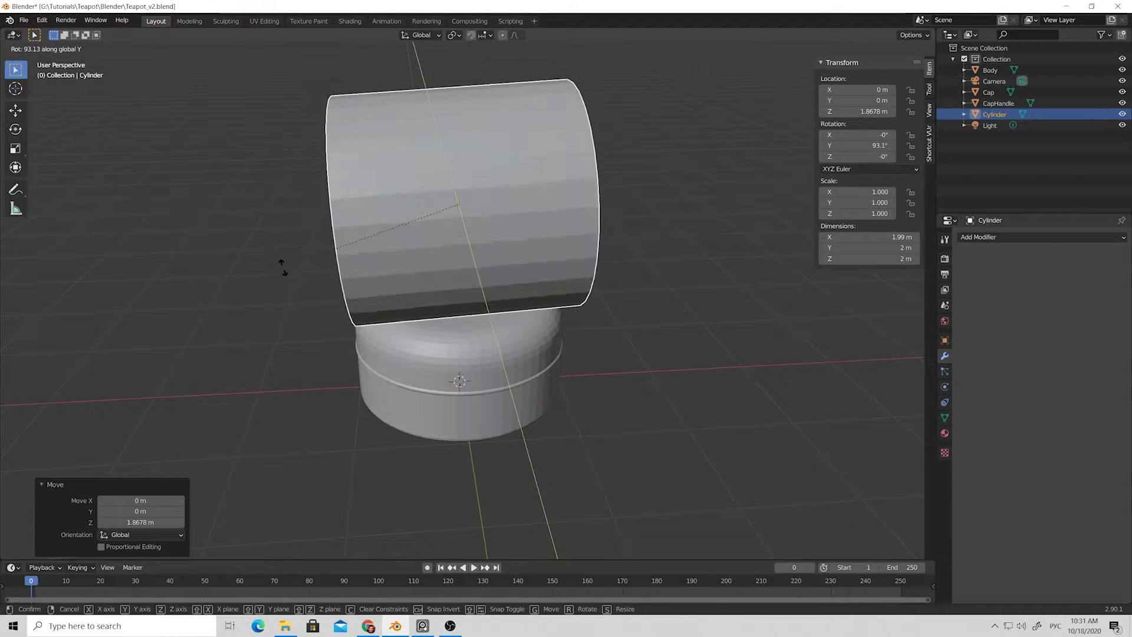
pyautogui.click(298, 253)
pyautogui.click(871, 144)
pyautogui.write('90')
pyautogui.press('Return')
pyautogui.click(674, 119)
pyautogui.click(547, 151)
# Step: Scale the cylinder down to 0.171 and lift it above the teapot lid to Z 2.2361 m
pyautogui.moveTo(522, 182); pyautogui.dragTo(586, 175, button='middle')
pyautogui.press('s')
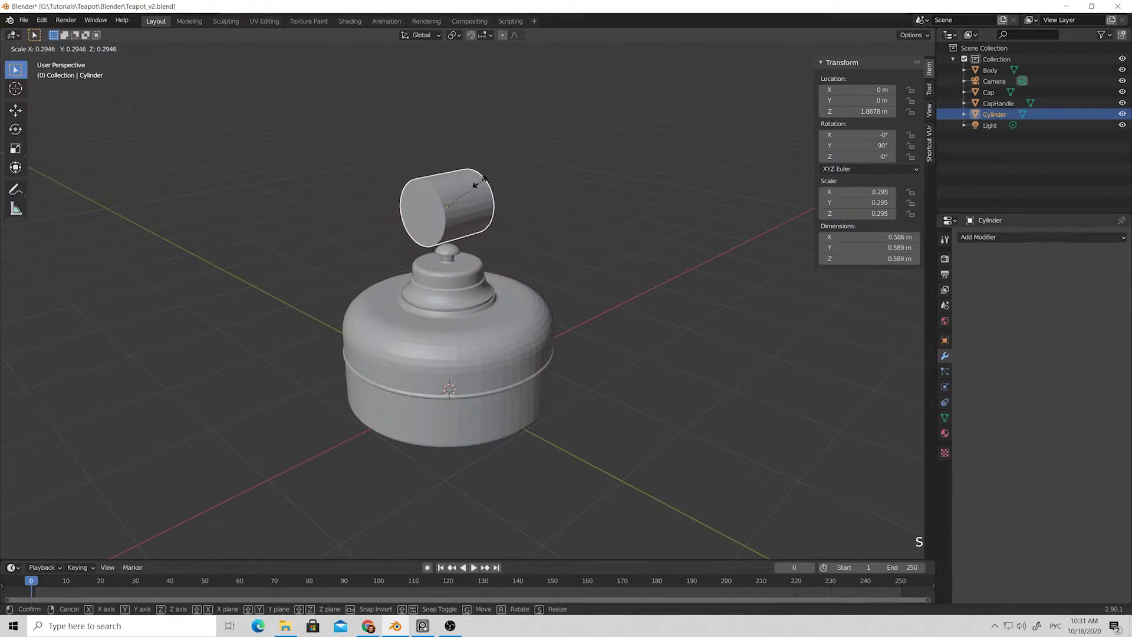
pyautogui.click(472, 187)
pyautogui.moveTo(472, 187); pyautogui.dragTo(426, 183, button='middle')
pyautogui.press('g')
pyautogui.press('z')
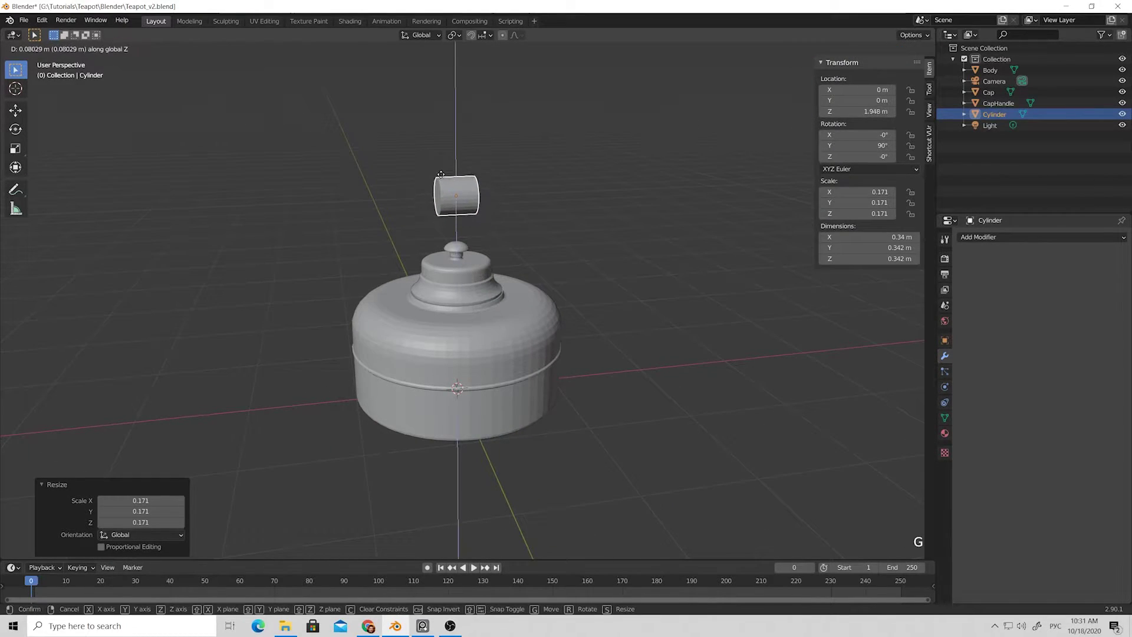
pyautogui.click(447, 145)
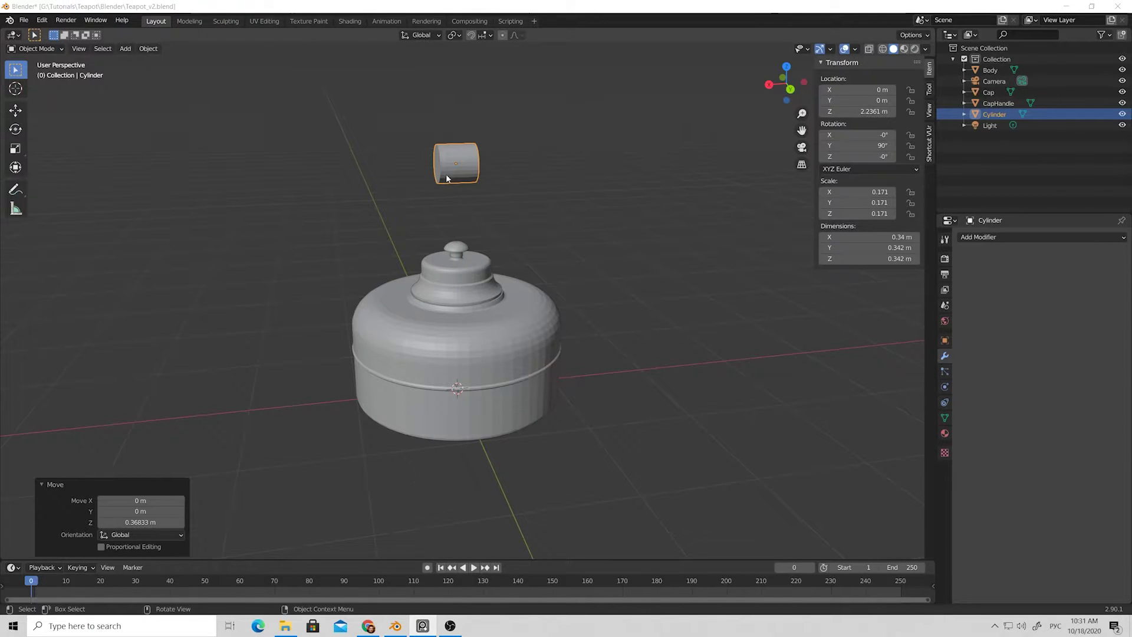
# Step: Stretch the cylinder along X into a long rod about 1.39 m long
pyautogui.moveTo(495, 193); pyautogui.dragTo(465, 271, button='middle')
pyautogui.scroll(2, 465, 172)
pyautogui.scroll(-2, 463, 168)
pyautogui.scroll(2, 462, 169)
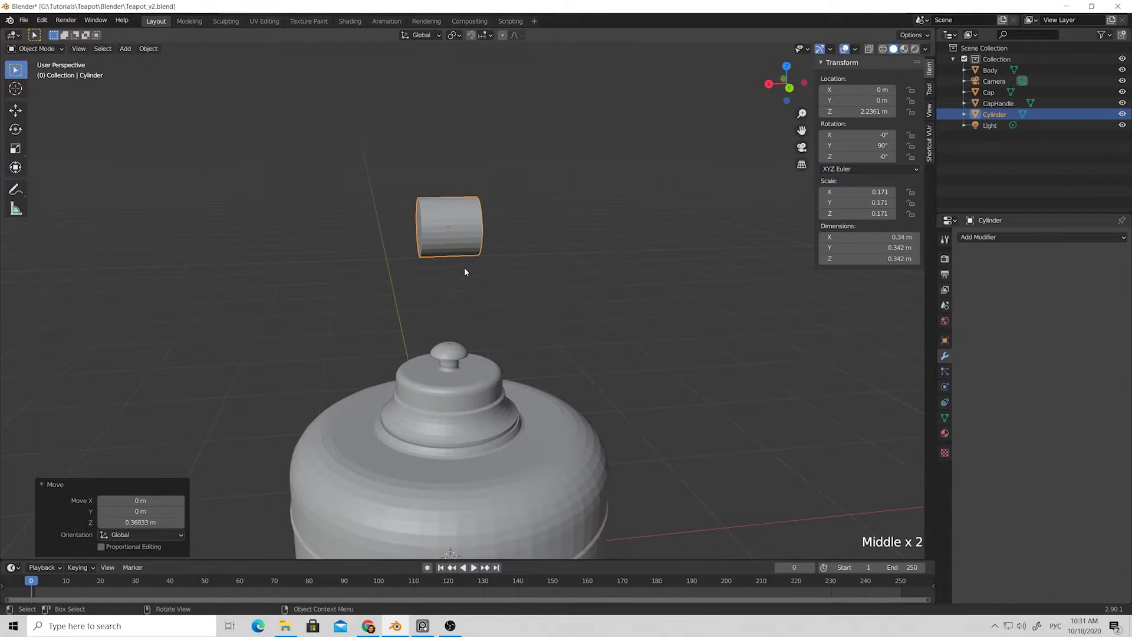
pyautogui.press('s')
pyautogui.press('z')
pyautogui.press('x')
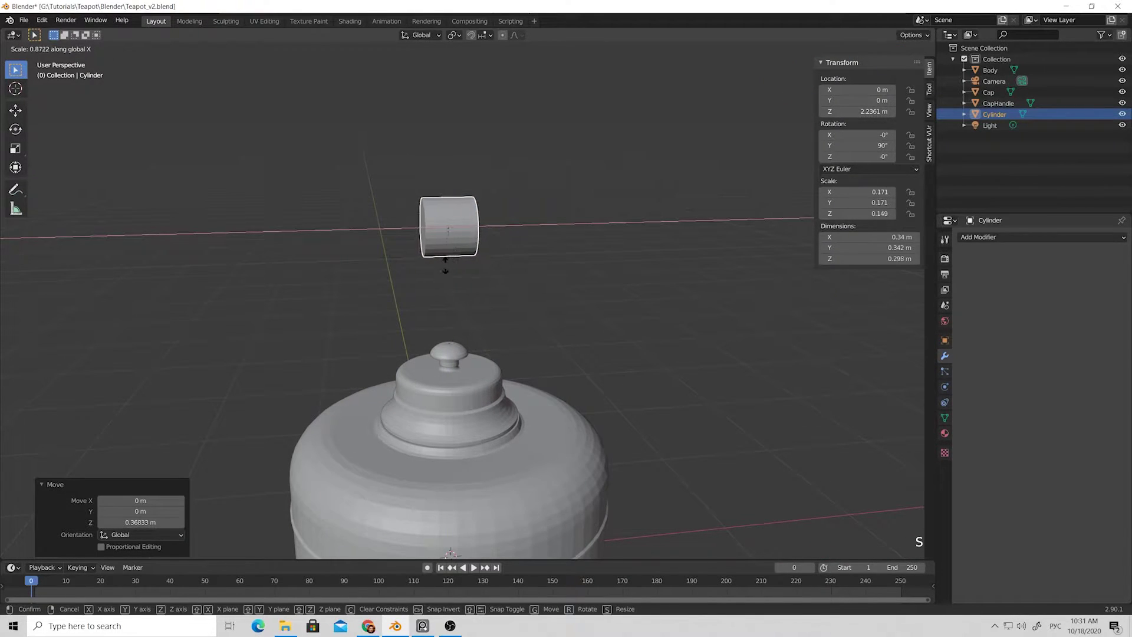
pyautogui.click(629, 245)
# Step: Slim the rod's thickness to 0.738 scale, about 0.25 m thick, keeping its length
pyautogui.scroll(1, 505, 230)
pyautogui.scroll(-1, 501, 230)
pyautogui.moveTo(500, 230); pyautogui.dragTo(522, 227, button='middle')
pyautogui.press('s')
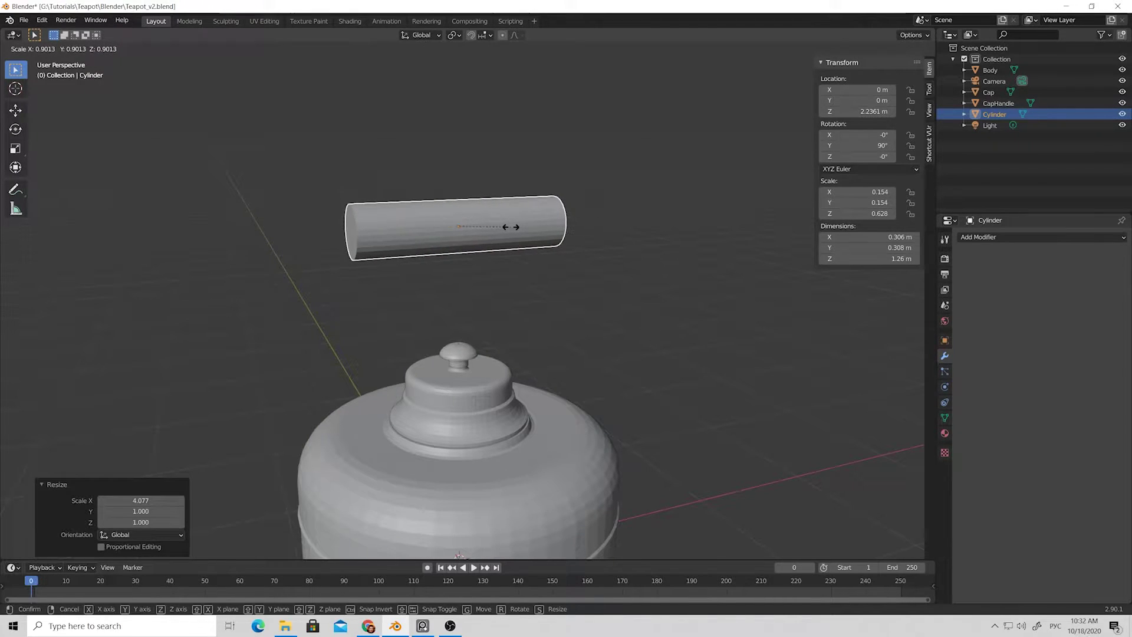
pyautogui.hotkey('shift', 'x')
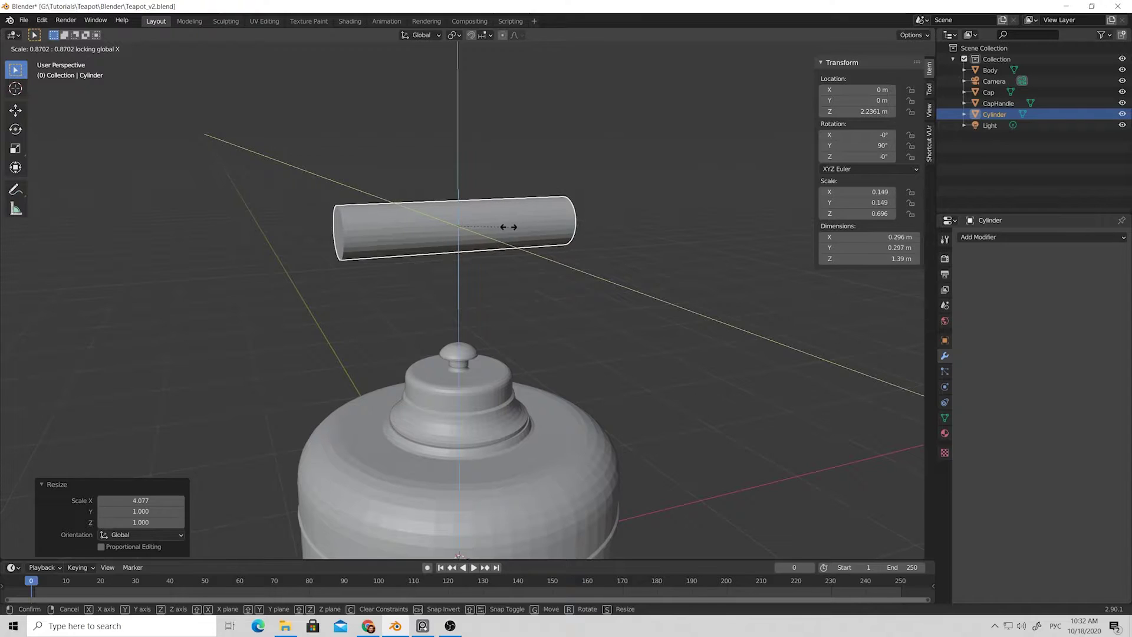
pyautogui.press('x')
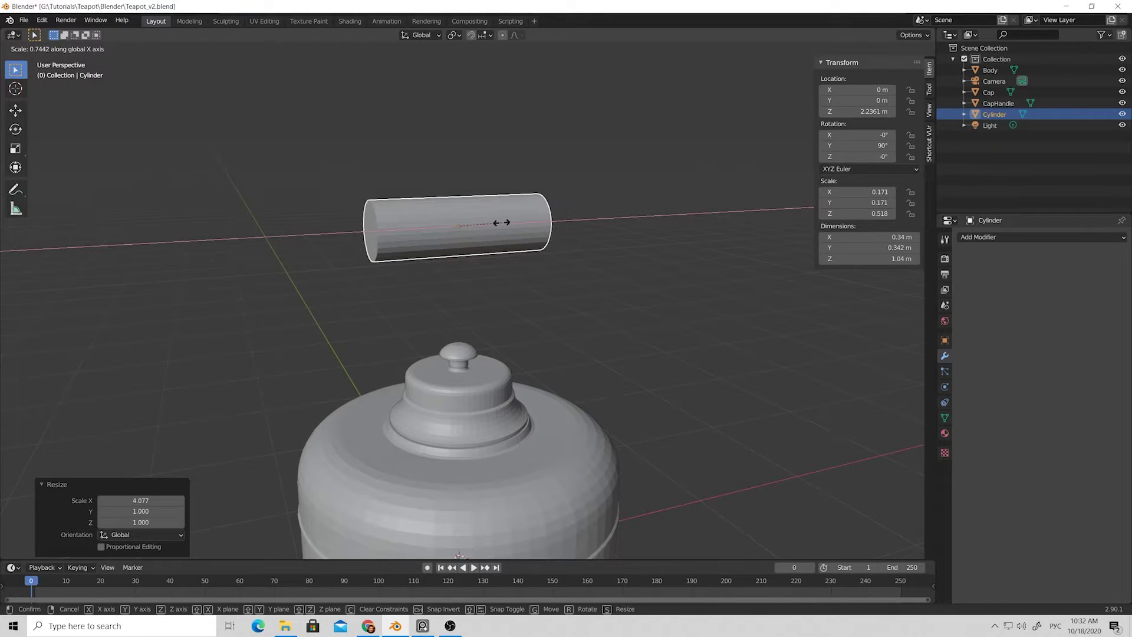
pyautogui.hotkey('shift', 'x')
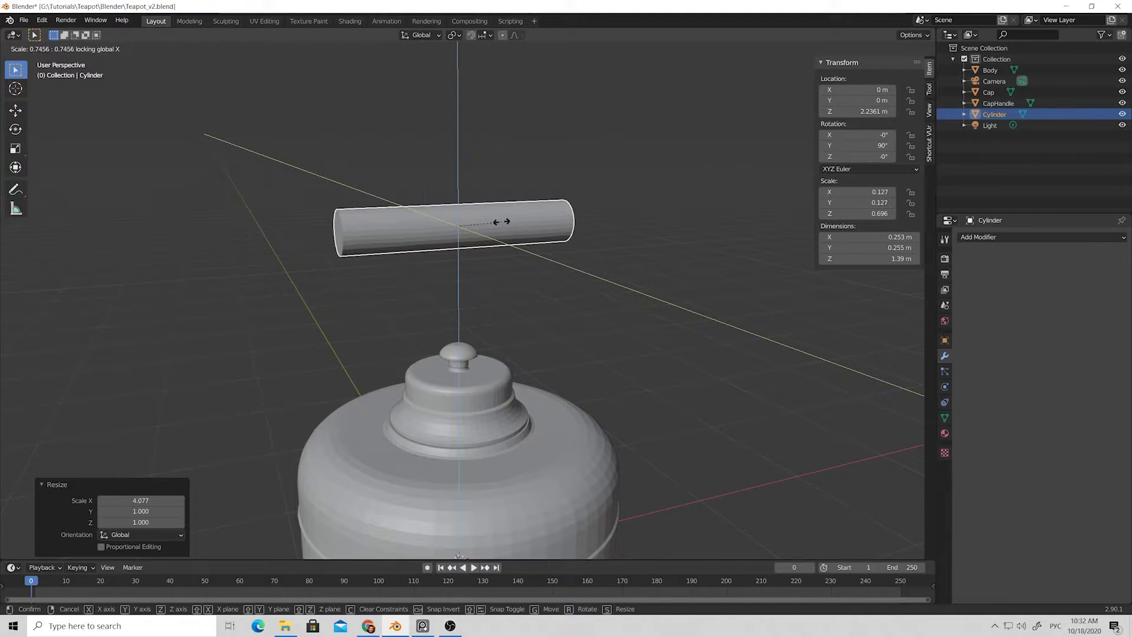
pyautogui.click(502, 222)
pyautogui.moveTo(525, 250); pyautogui.dragTo(477, 253, button='middle')
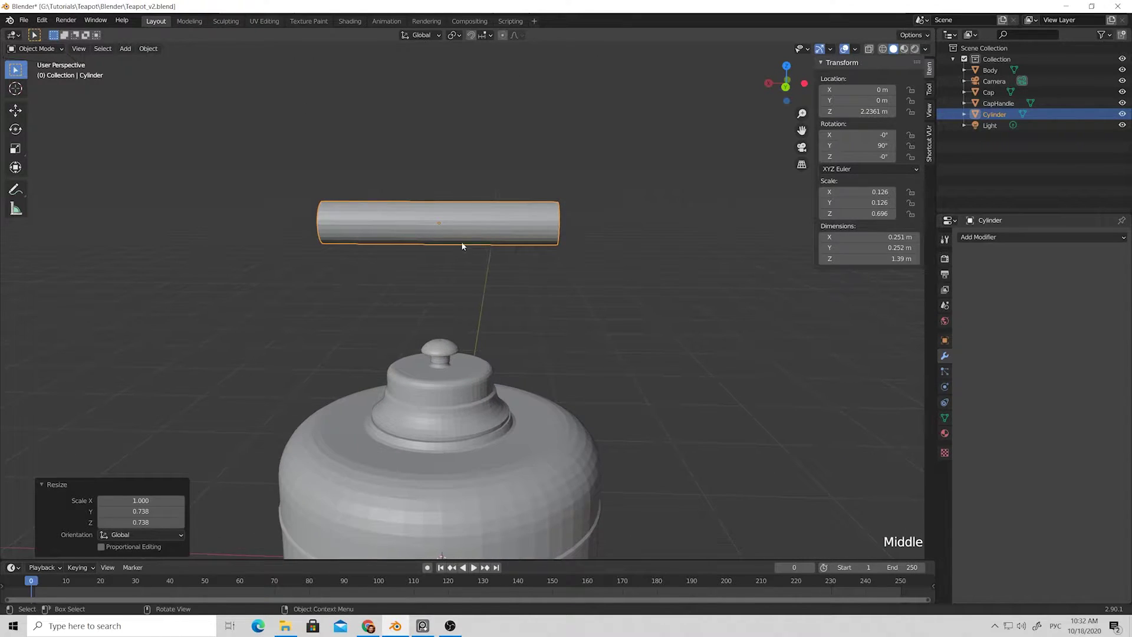
pyautogui.scroll(-4, 471, 241)
pyautogui.scroll(1, 480, 236)
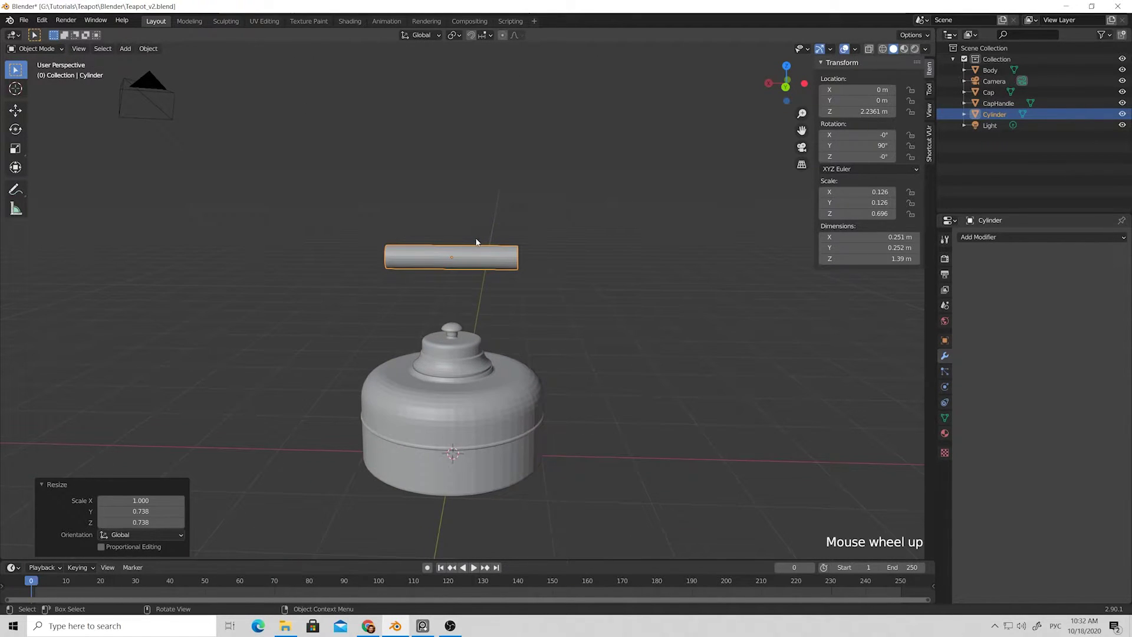
pyautogui.moveTo(470, 242); pyautogui.dragTo(548, 244, button='middle')
pyautogui.scroll(5, 455, 266)
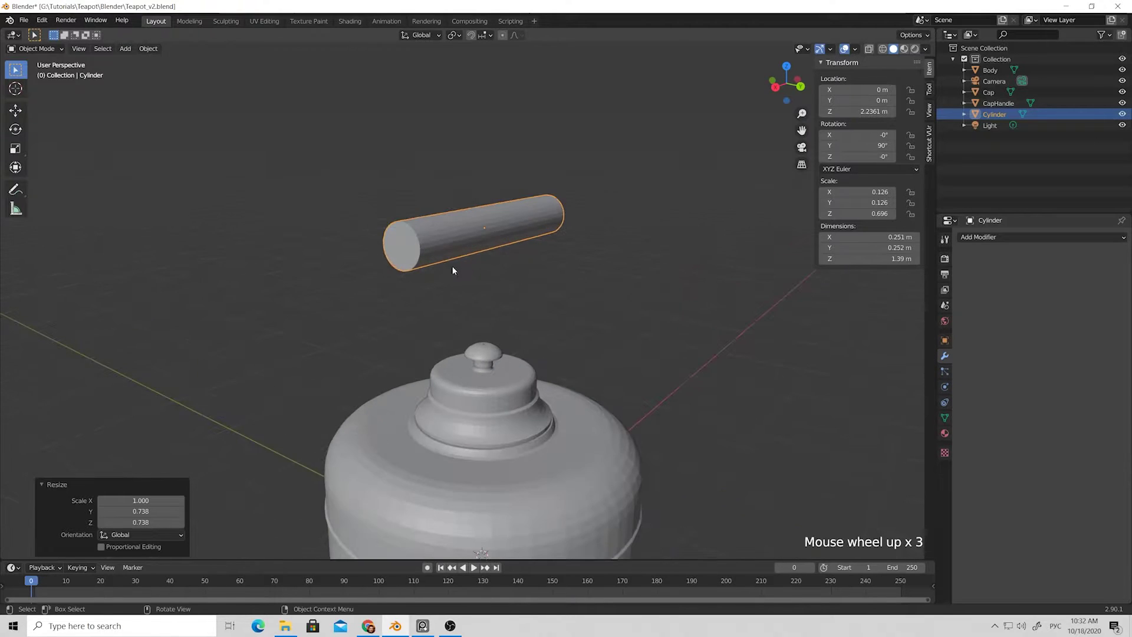
# Step: In Edit Mode, delete both end cap faces so the rod becomes an open tube
pyautogui.press('Tab')
pyautogui.click(379, 245)
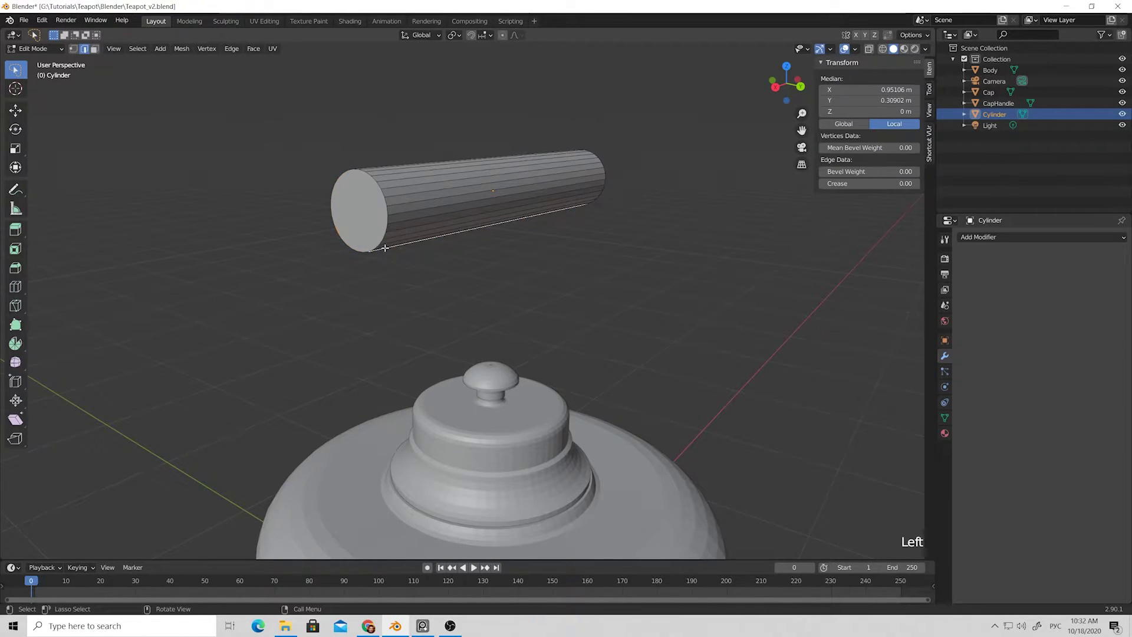
pyautogui.click(371, 216)
pyautogui.press('3')
pyautogui.click(371, 215)
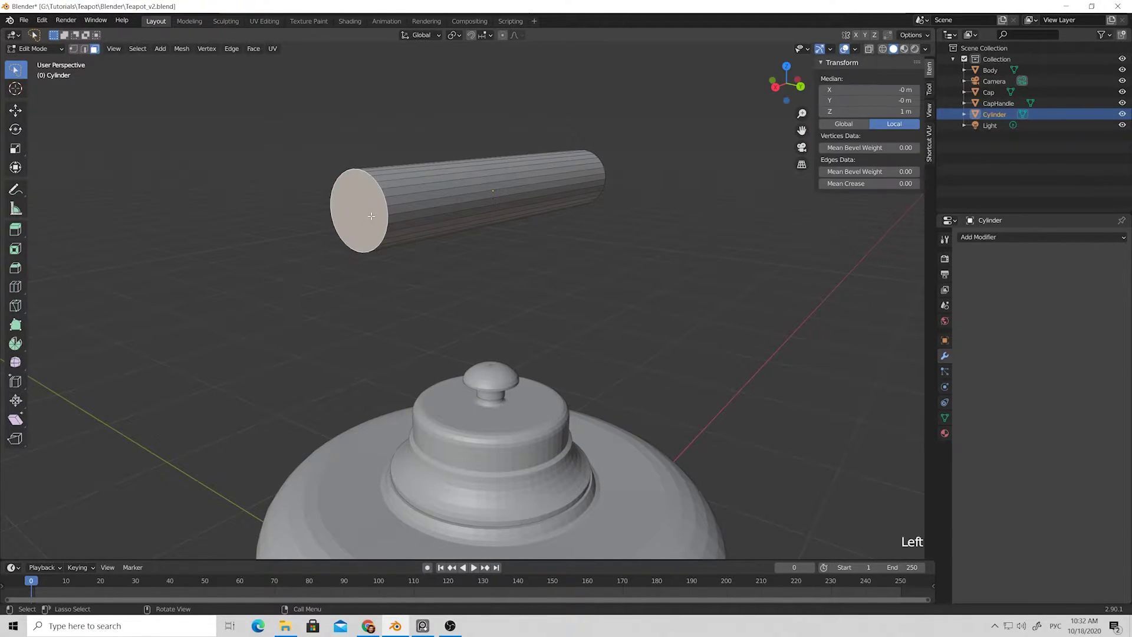
pyautogui.press('Delete')
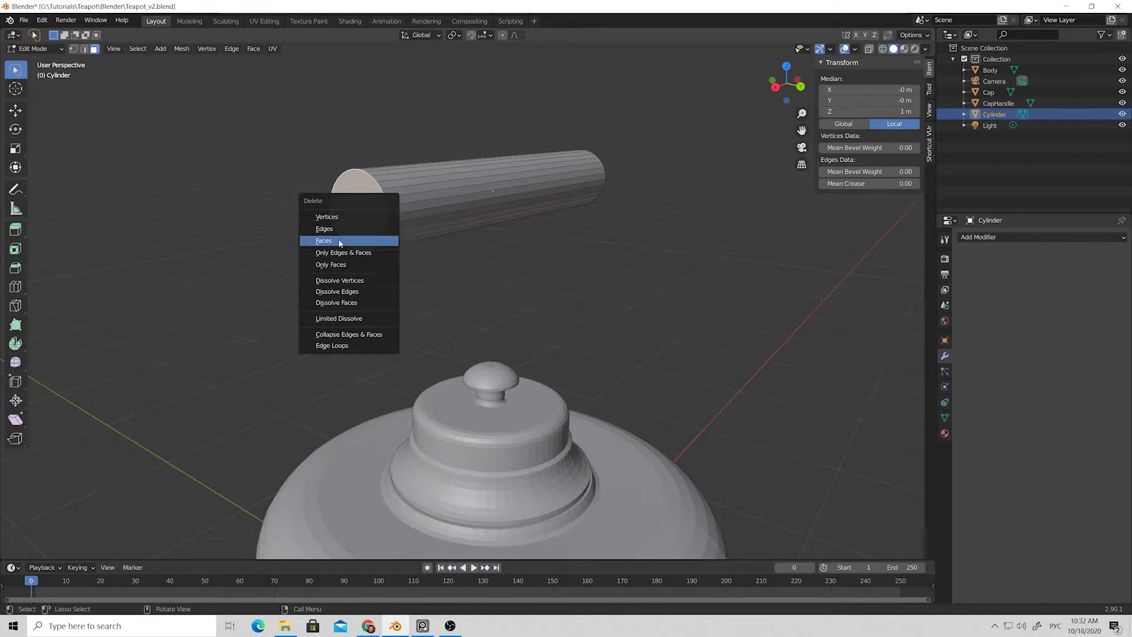
pyautogui.click(336, 240)
pyautogui.moveTo(472, 266); pyautogui.dragTo(339, 270, button='middle')
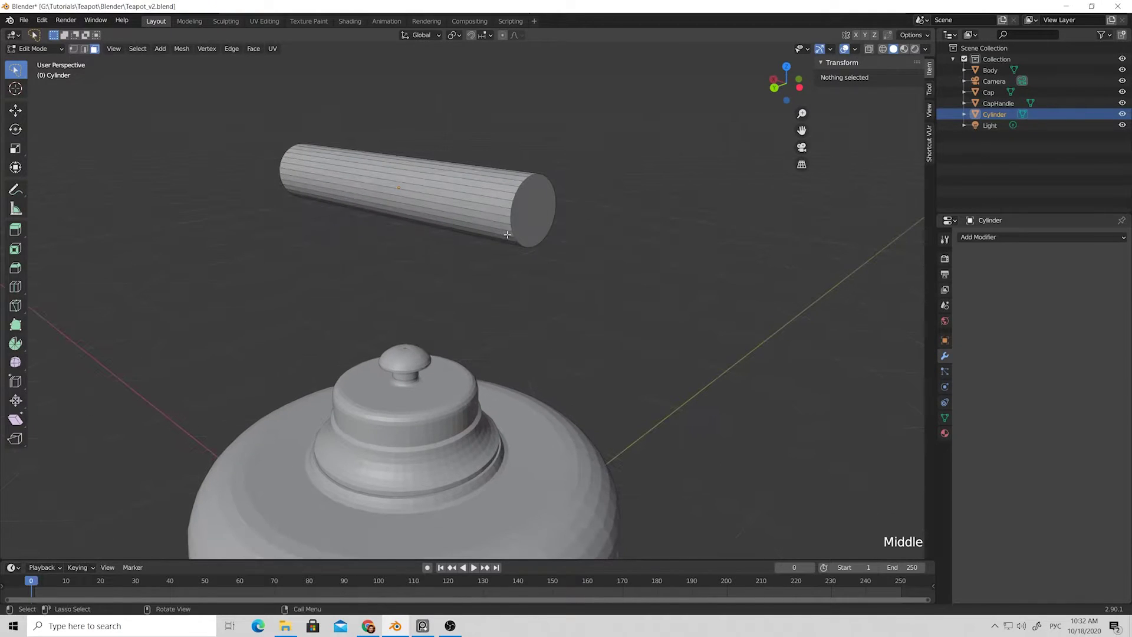
pyautogui.click(524, 223)
pyautogui.press('Delete')
pyautogui.click(488, 226)
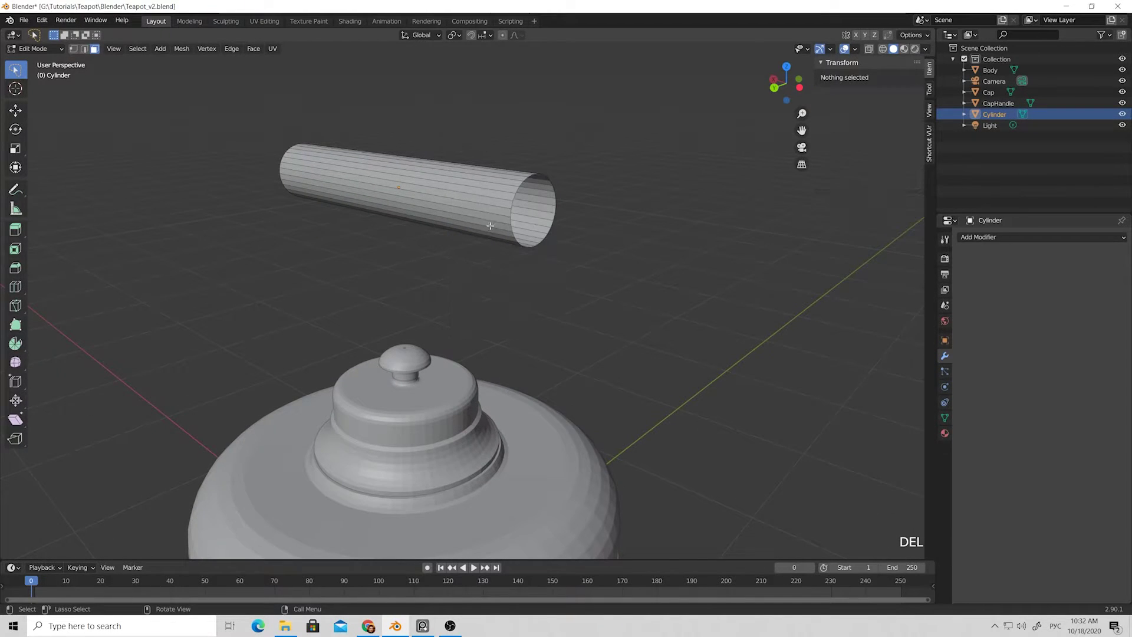
# Step: In X-ray vertex mode, select the tube's right-end vertices and edit their Median Z
pyautogui.moveTo(486, 252); pyautogui.dragTo(585, 239, button='middle')
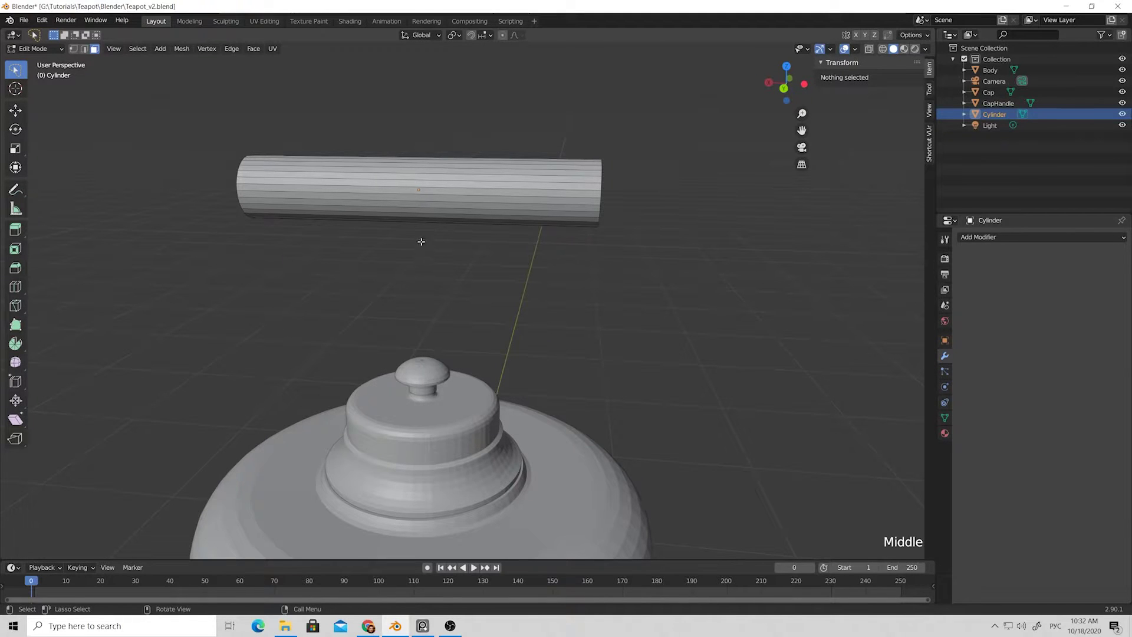
pyautogui.moveTo(537, 159); pyautogui.dragTo(573, 157, button='middle')
pyautogui.press('1')
pyautogui.click(608, 197)
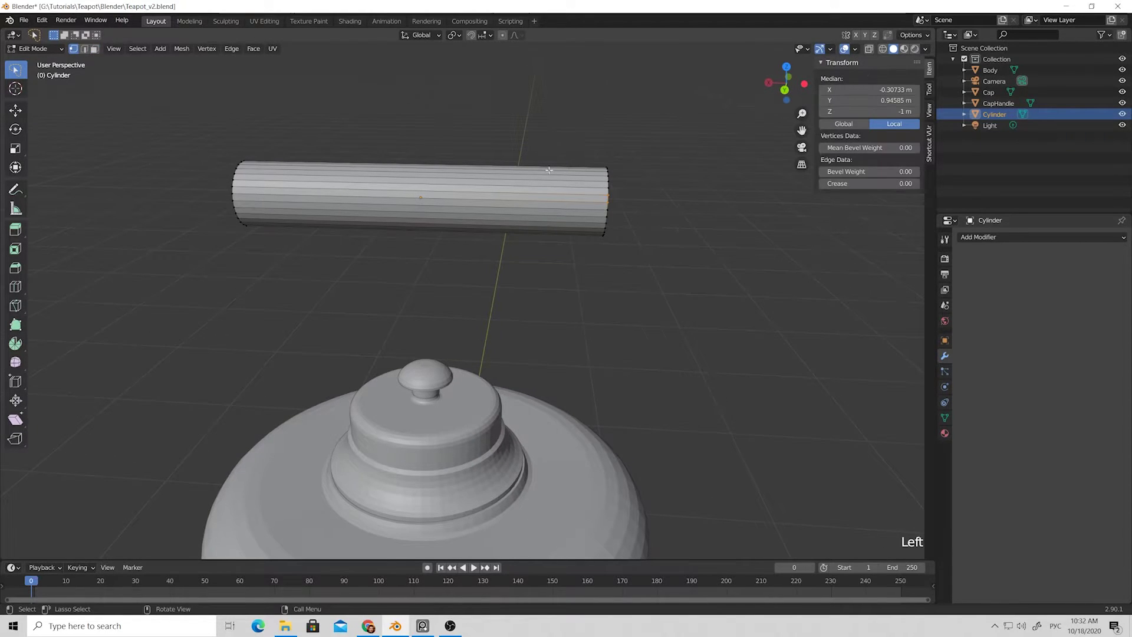
pyautogui.moveTo(548, 167)
pyautogui.mouseDown()
pyautogui.moveTo(513, 294)
pyautogui.moveTo(612, 235)
pyautogui.mouseUp()
pyautogui.moveTo(612, 235)
pyautogui.mouseDown(button='middle')
pyautogui.moveTo(518, 234)
pyautogui.moveTo(663, 226)
pyautogui.mouseUp(button='middle')
pyautogui.hotkey('alt', 'z')
pyautogui.moveTo(664, 226)
pyautogui.mouseDown()
pyautogui.moveTo(627, 308)
pyautogui.moveTo(692, 240)
pyautogui.mouseUp()
pyautogui.doubleClick(900, 111)
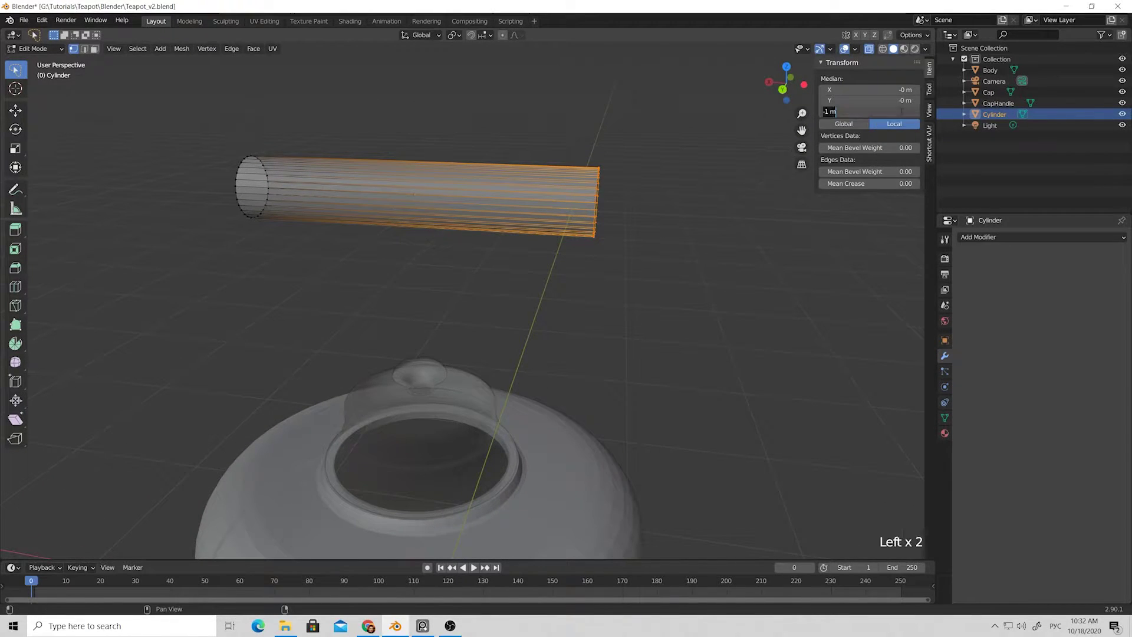
# Step: Move the selected end vertices to Median Z 0, halving the tube, and return to solid view
pyautogui.press('Return')
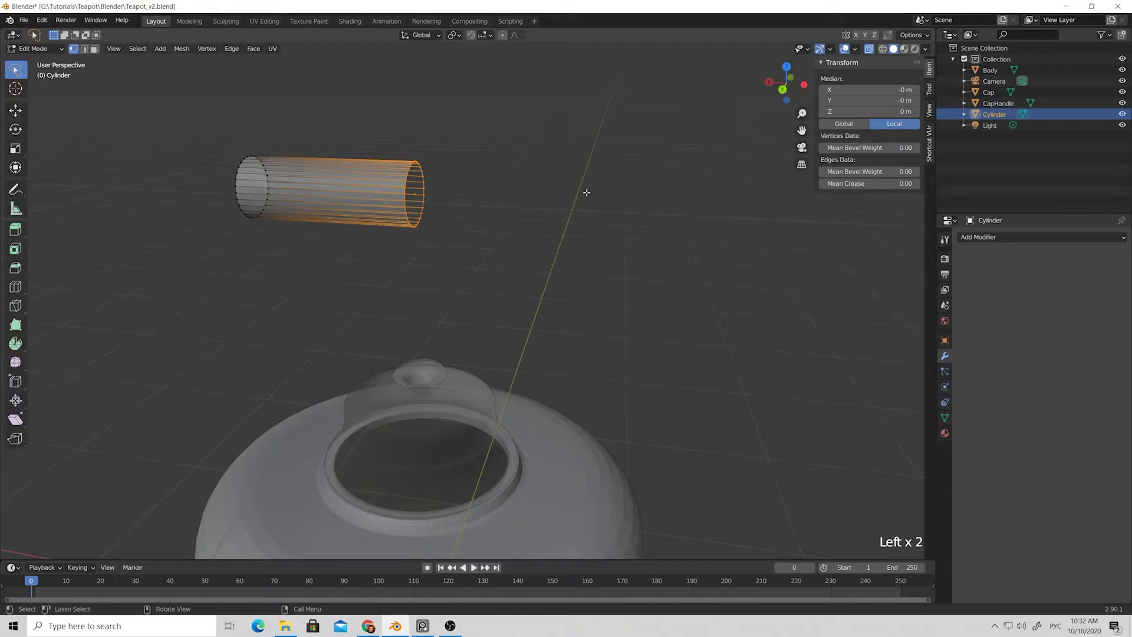
pyautogui.click(542, 201)
pyautogui.hotkey('alt', 'z')
pyautogui.moveTo(468, 222); pyautogui.dragTo(535, 240, button='middle')
# Step: Add a Mirror modifier on the Z axis to restore the tube's full length
pyautogui.press('3')
pyautogui.click(982, 237)
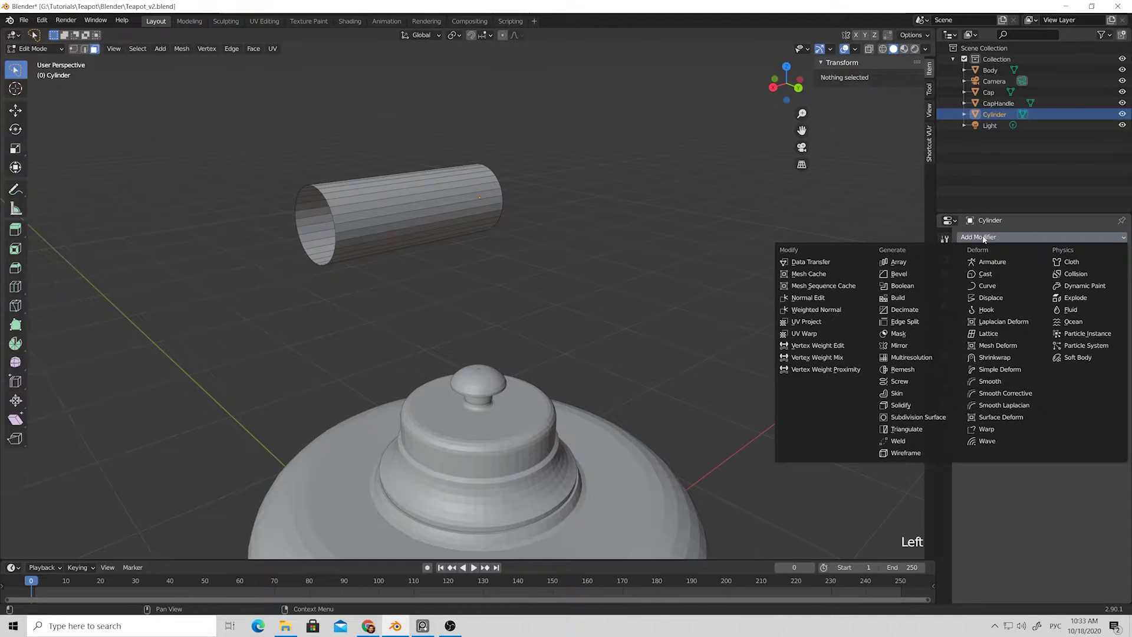
pyautogui.click(898, 346)
pyautogui.click(1094, 273)
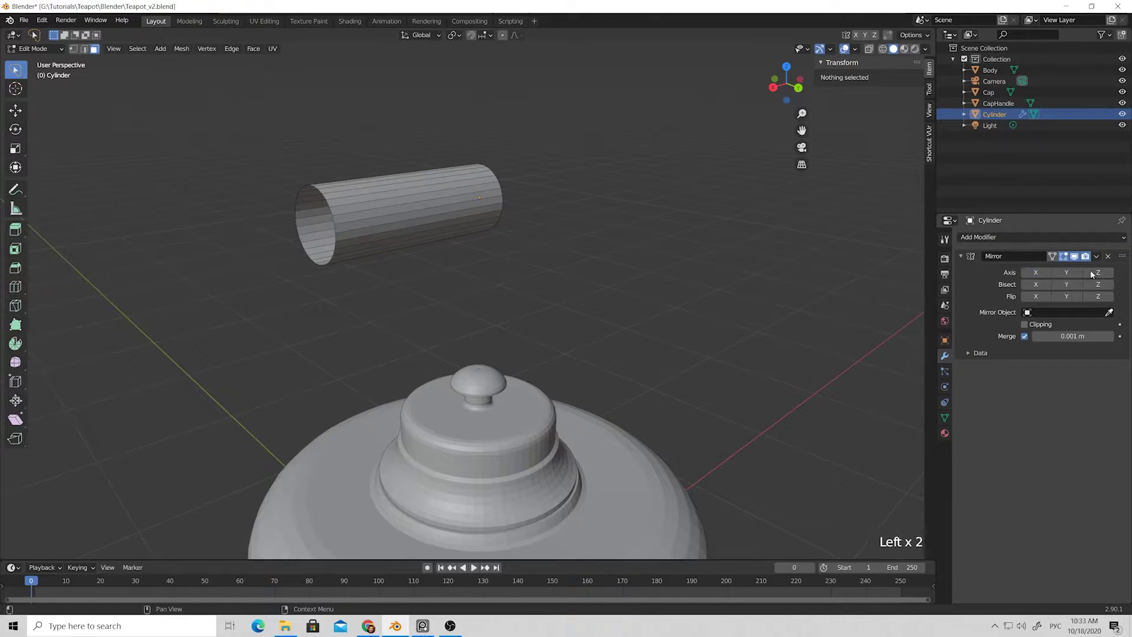
pyautogui.click(1094, 273)
pyautogui.moveTo(667, 277)
pyautogui.mouseDown(button='middle')
pyautogui.moveTo(753, 312)
pyautogui.moveTo(657, 282)
pyautogui.mouseUp(button='middle')
pyautogui.moveTo(455, 282); pyautogui.dragTo(498, 355, button='middle')
pyautogui.scroll(3, 497, 355)
pyautogui.moveTo(411, 323); pyautogui.dragTo(412, 333, button='middle')
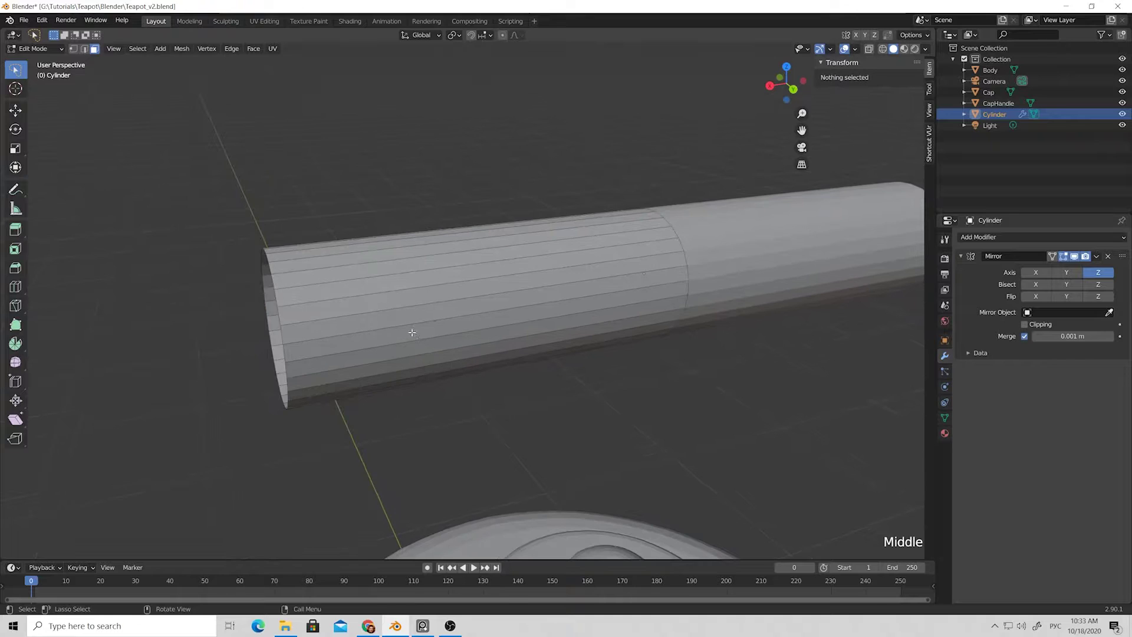
# Step: Cut two edge loops into the tube and slide them toward its open end
pyautogui.hotkey('ctrl', 'r')
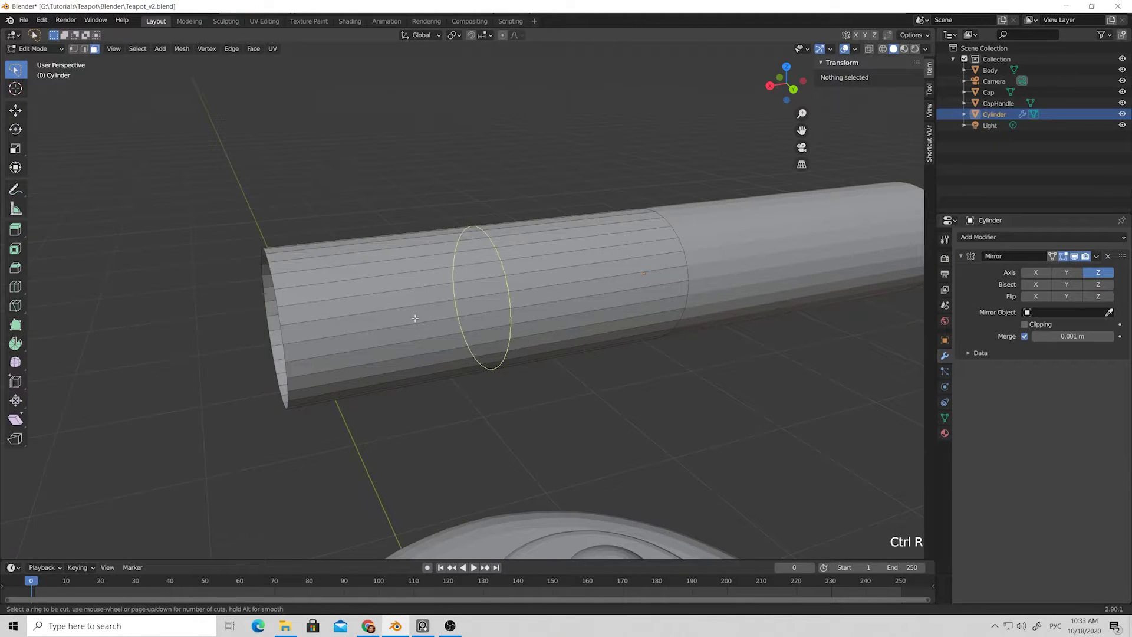
pyautogui.click(424, 318)
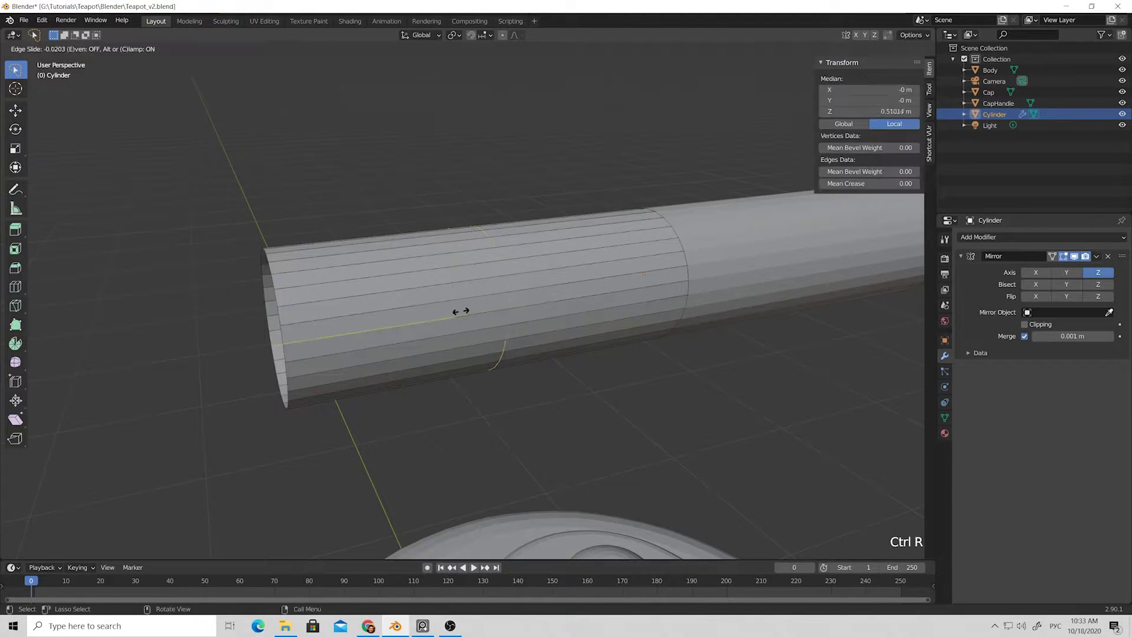
pyautogui.click(335, 316)
pyautogui.moveTo(334, 315); pyautogui.dragTo(275, 310, button='middle')
pyautogui.hotkey('ctrl', 'r')
pyautogui.click(336, 305)
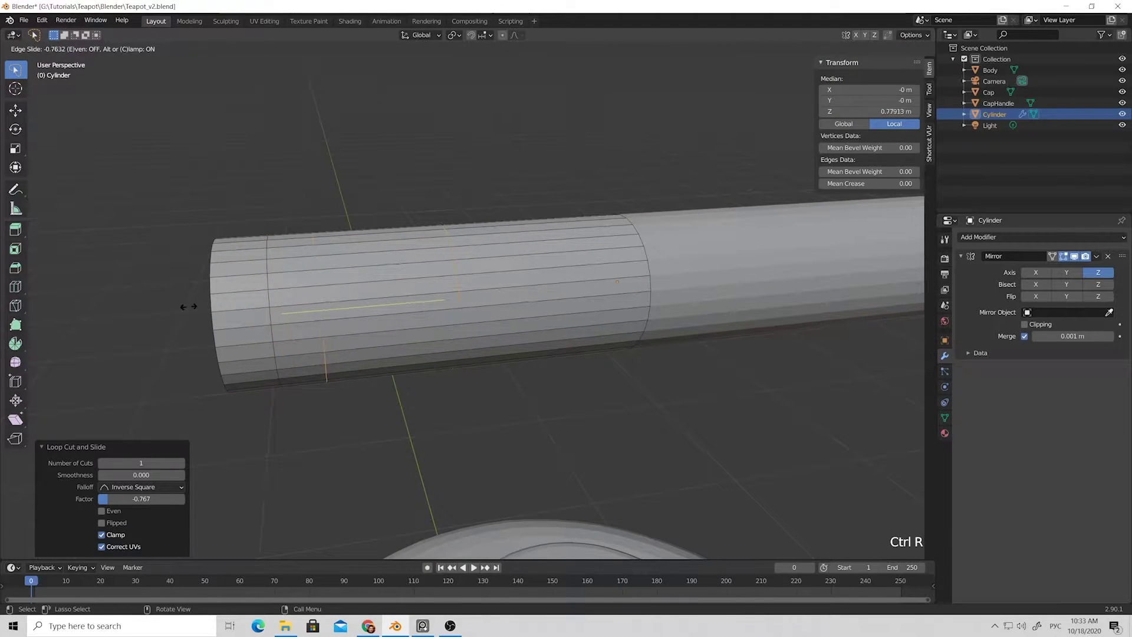
pyautogui.click(161, 307)
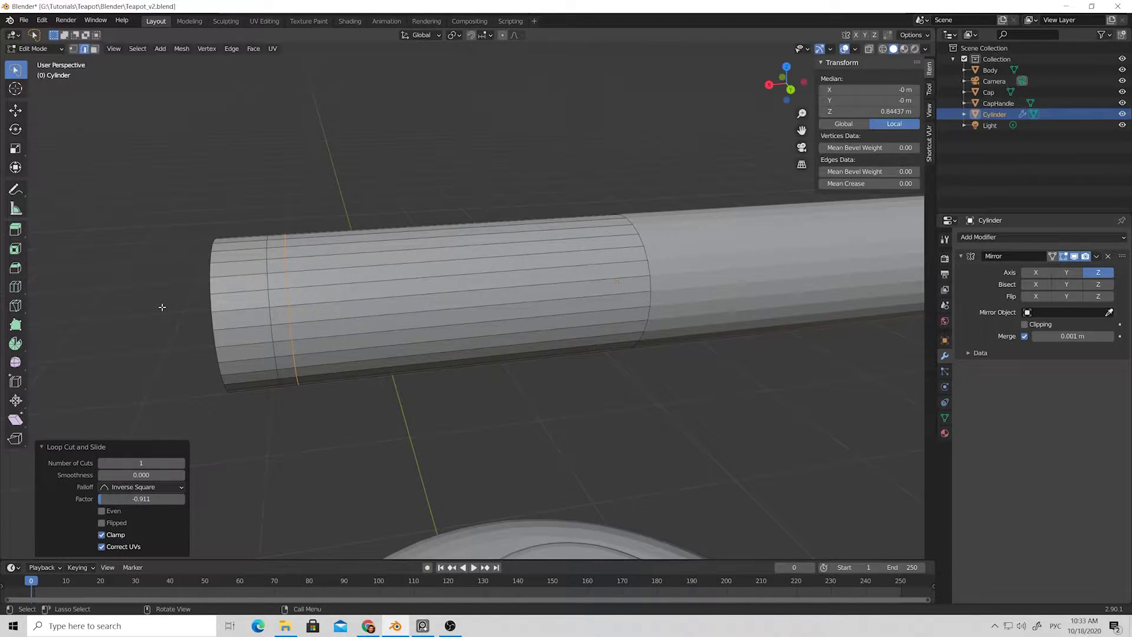
# Step: Cut a third and fourth edge loop close to the open end, then clear the selection
pyautogui.hotkey('ctrl', 'r')
pyautogui.click(305, 304)
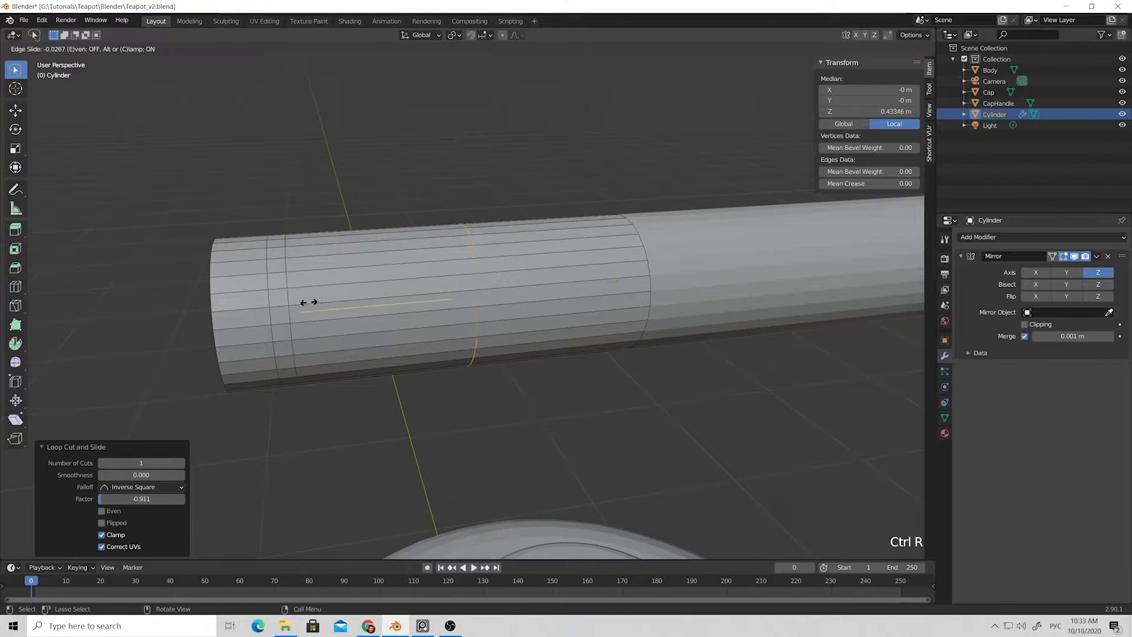
pyautogui.click(156, 302)
pyautogui.hotkey('ctrl', 'r')
pyautogui.click(360, 295)
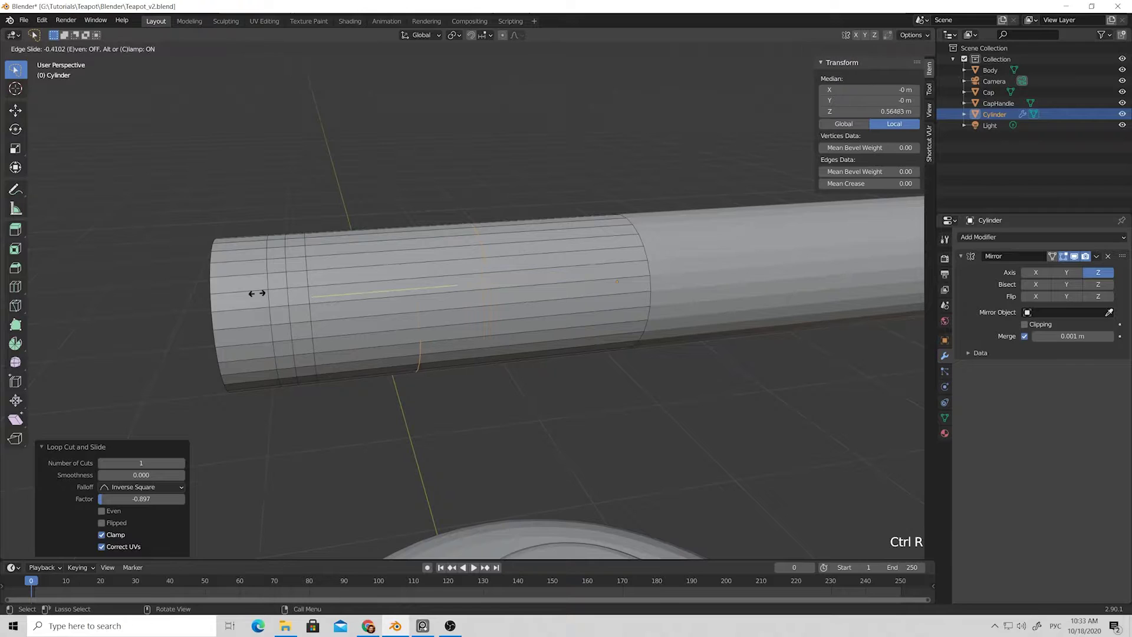
pyautogui.click(176, 297)
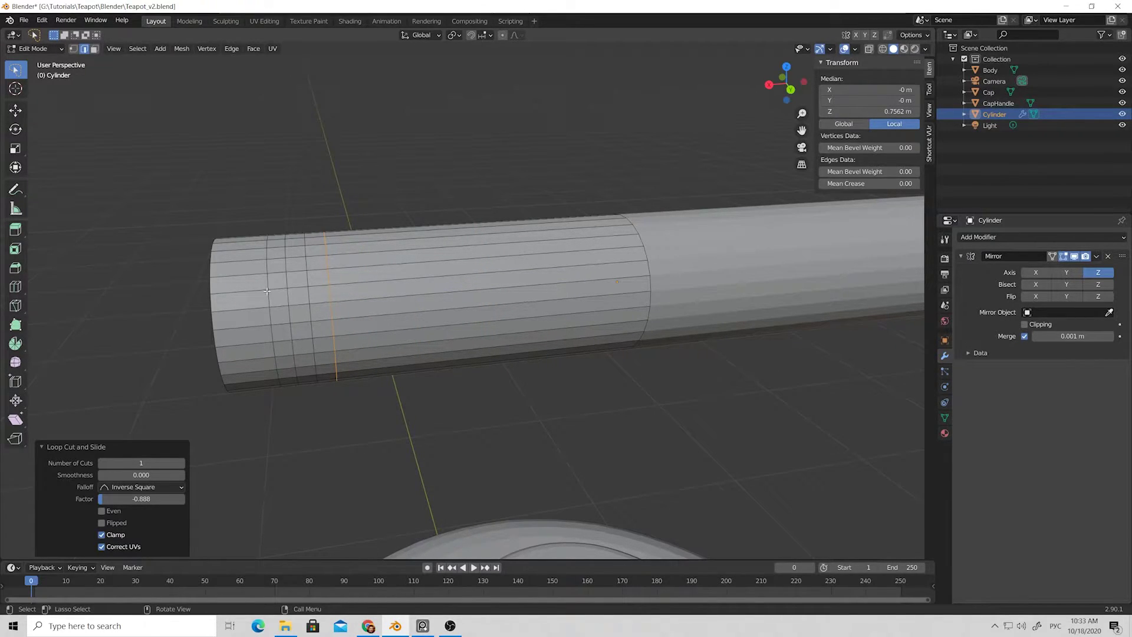
pyautogui.click(371, 405)
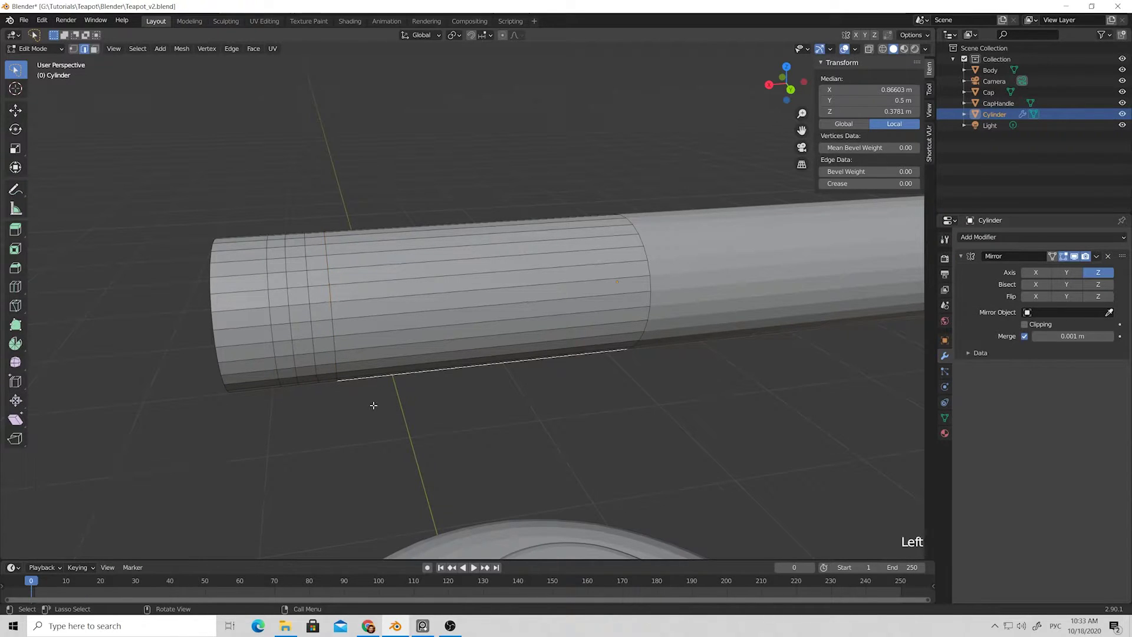
pyautogui.click(372, 465)
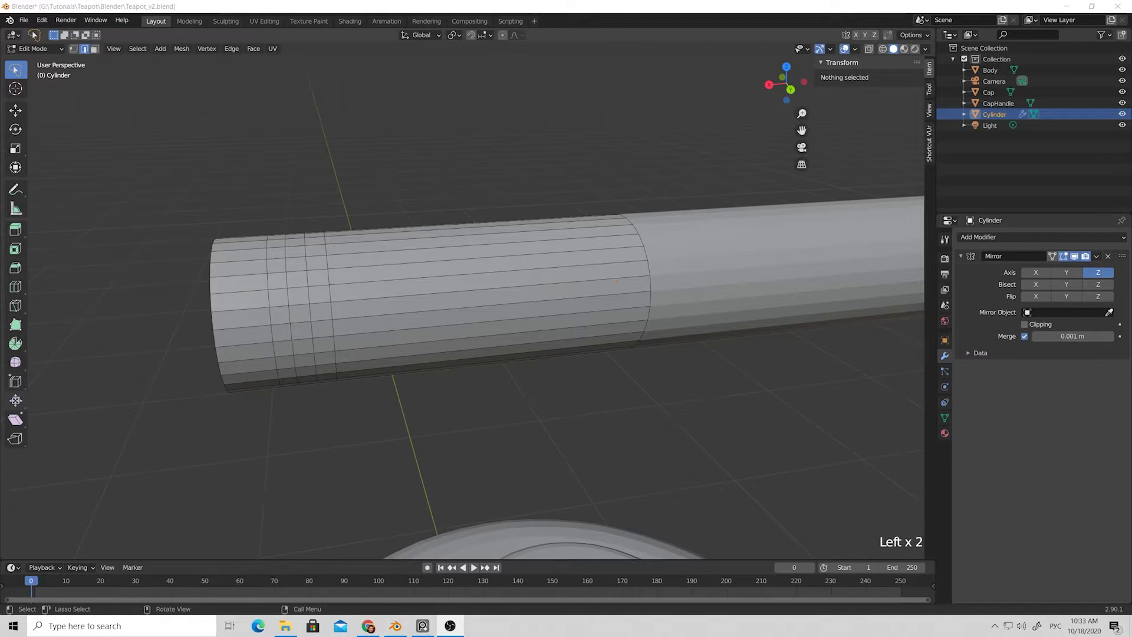
# Step: Frame the new loops at the open end in vertex select mode and start a Knife cut across them
pyautogui.scroll(-5, 297, 337)
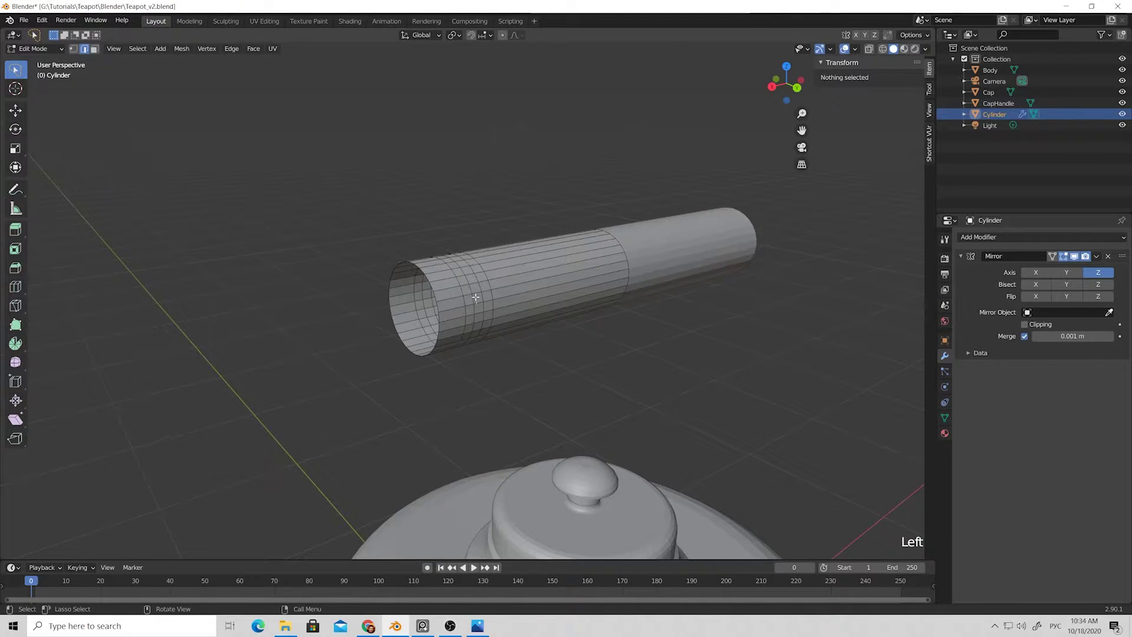
pyautogui.scroll(2, 475, 297)
pyautogui.moveTo(476, 297); pyautogui.dragTo(519, 291, button='middle')
pyautogui.click(780, 87)
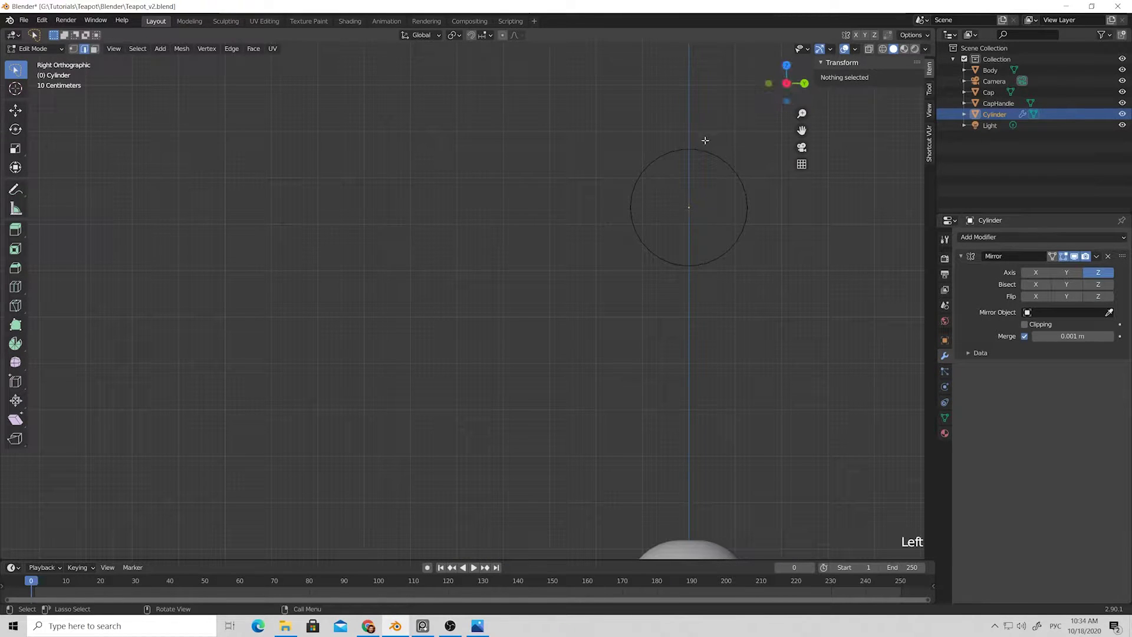
pyautogui.moveTo(705, 140); pyautogui.dragTo(719, 171, button='middle')
pyautogui.click(731, 188)
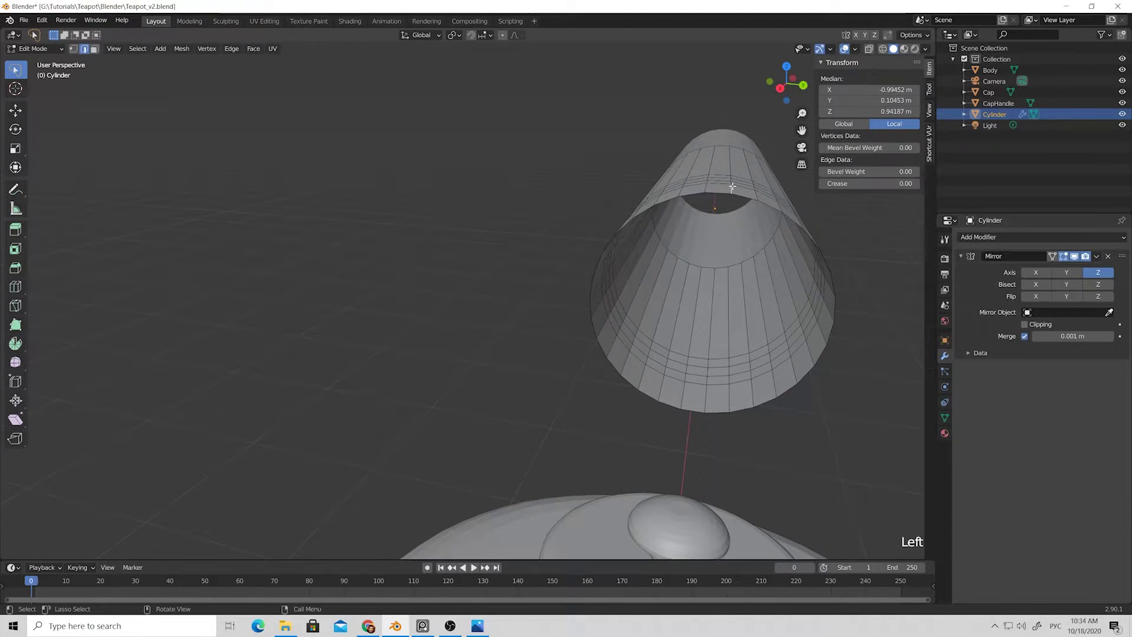
pyautogui.press('1')
pyautogui.moveTo(733, 187); pyautogui.dragTo(724, 200, button='middle')
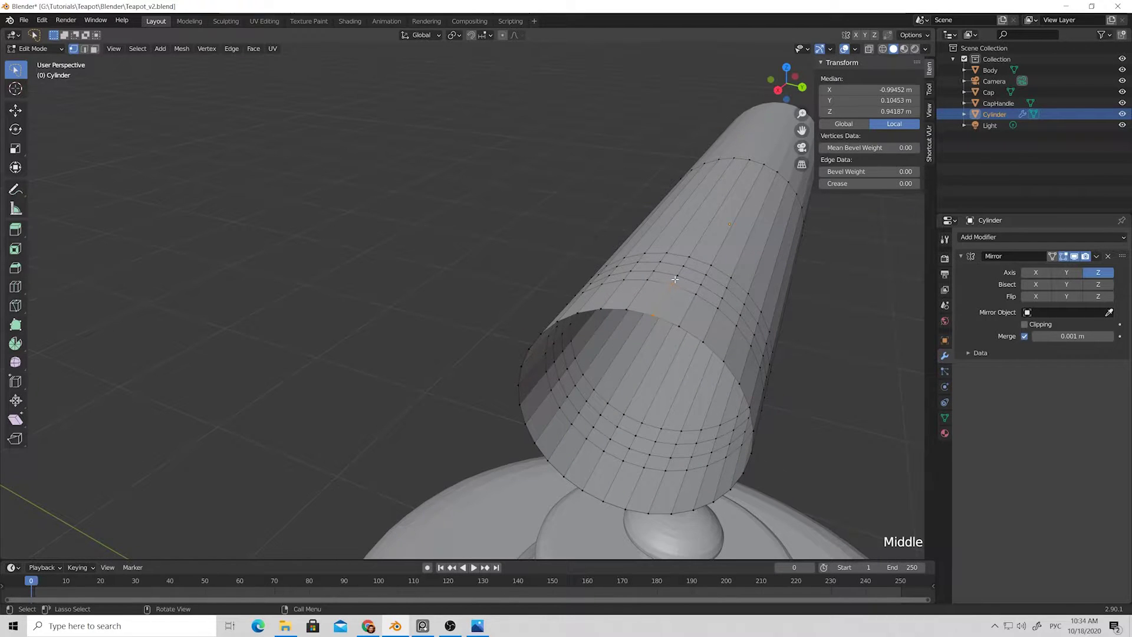
pyautogui.press('k')
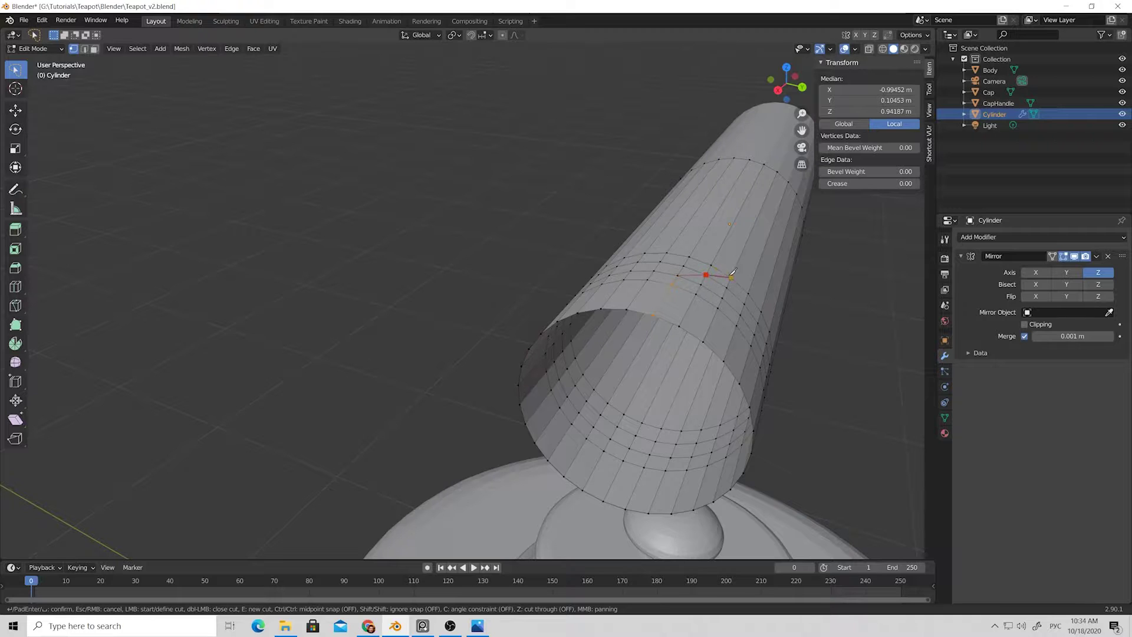
# Step: Confirm the first knife cut and make further cuts across the loops while rotating around the cylinder
pyautogui.press('Return')
pyautogui.moveTo(732, 274); pyautogui.dragTo(580, 332, button='middle')
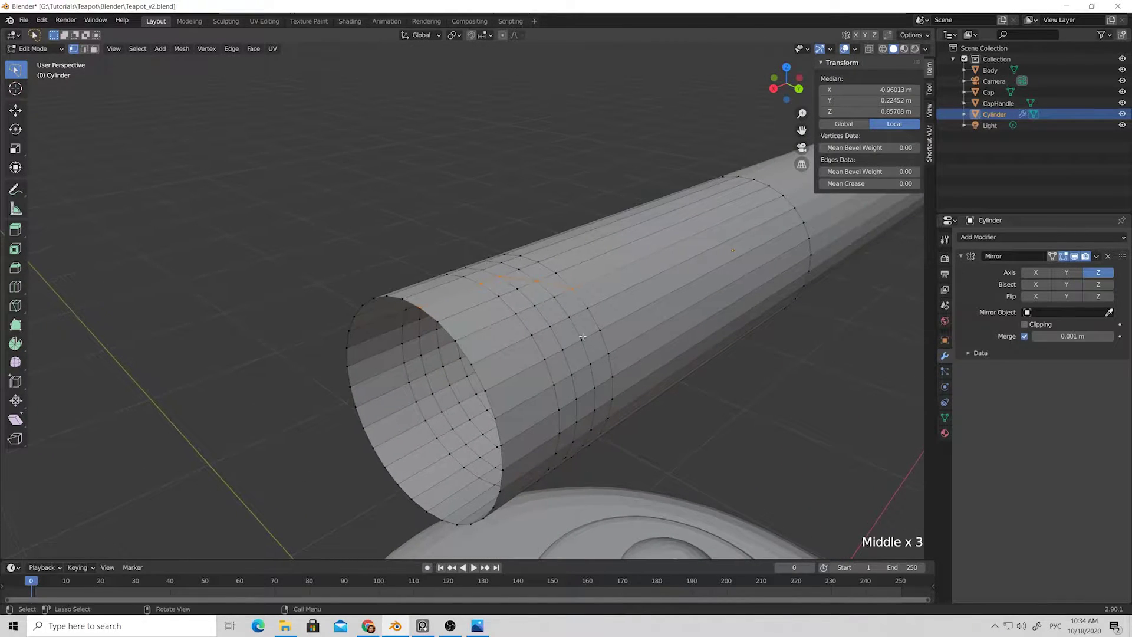
pyautogui.press('k')
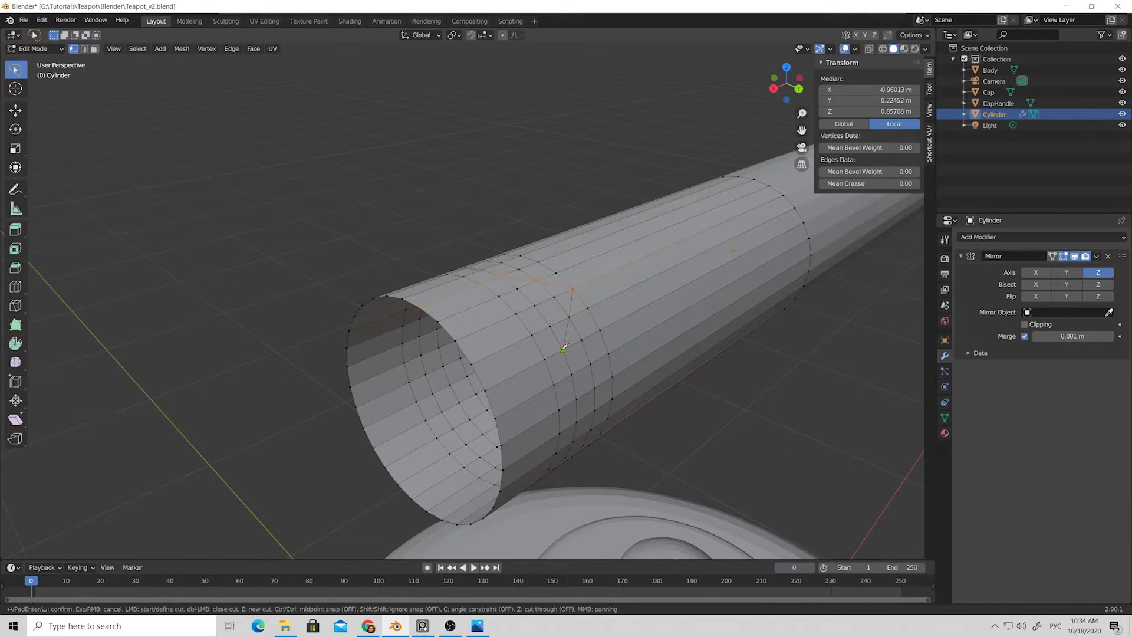
pyautogui.press('Return')
pyautogui.moveTo(562, 349); pyautogui.dragTo(520, 341, button='middle')
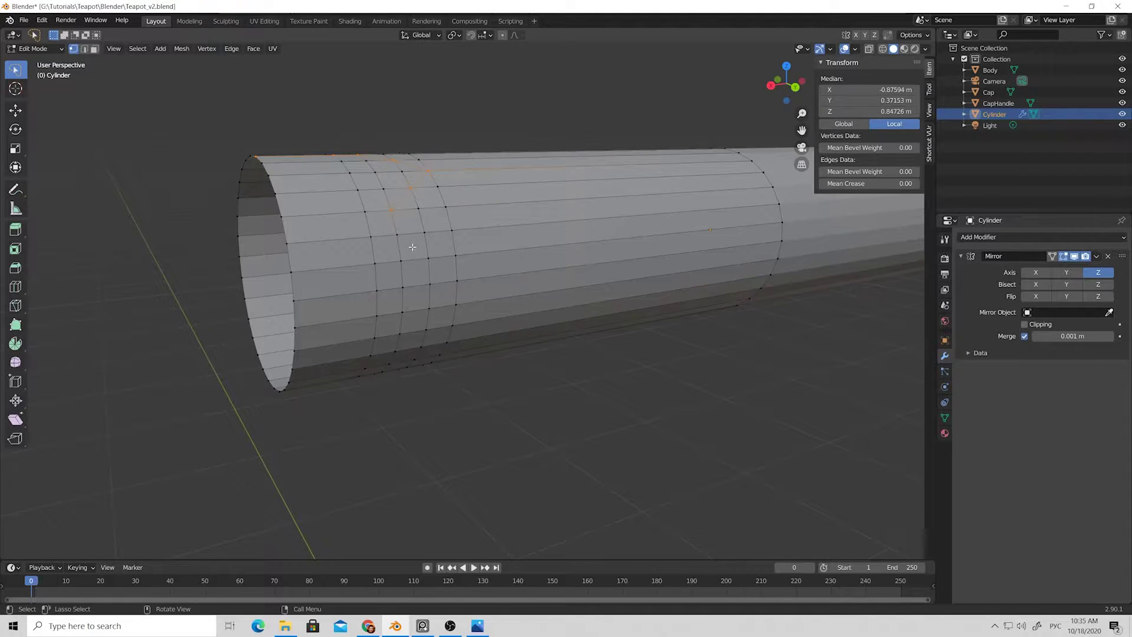
pyautogui.press('k')
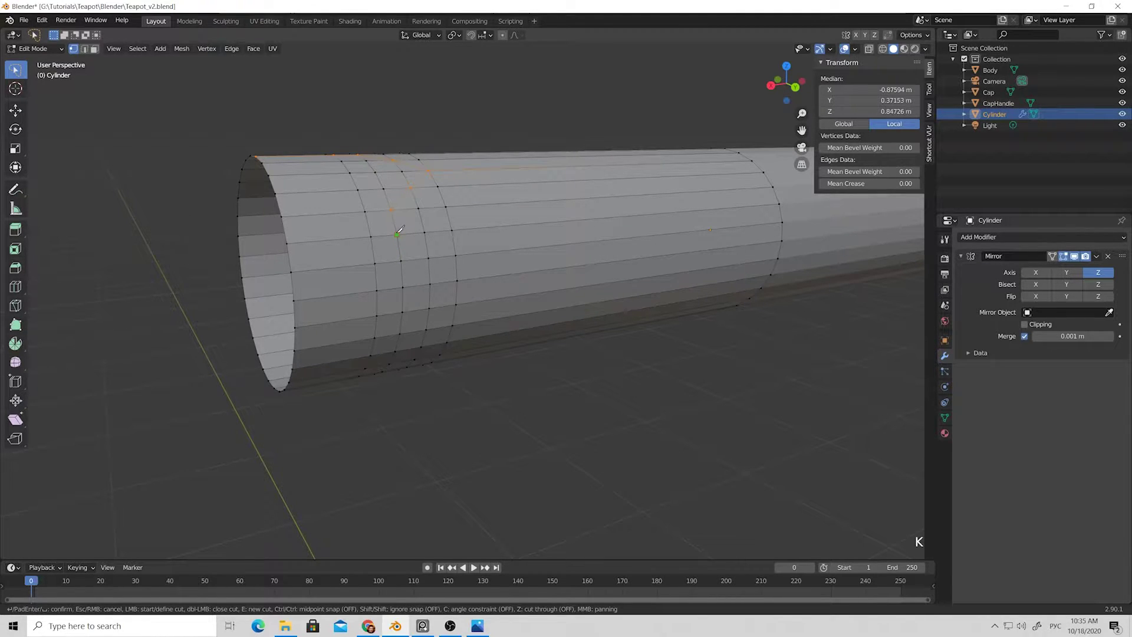
pyautogui.click(398, 233)
pyautogui.press('Escape')
pyautogui.moveTo(405, 327); pyautogui.dragTo(435, 295, button='middle')
pyautogui.keyDown('shift'); pyautogui.moveTo(513, 241); pyautogui.dragTo(468, 354, button='middle'); pyautogui.keyUp('shift')
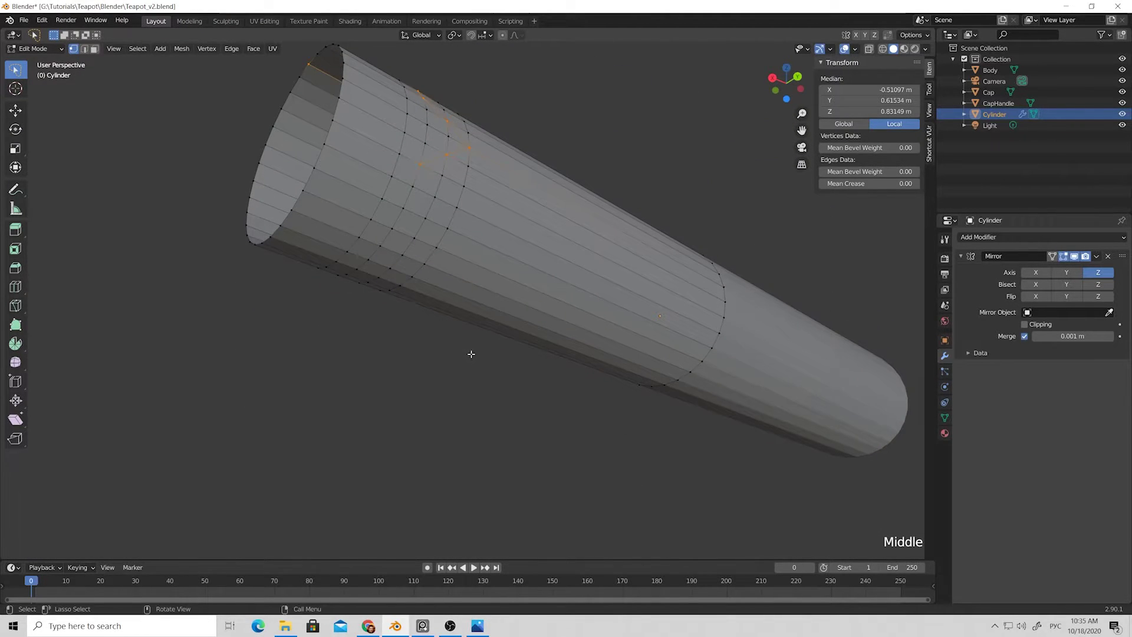
# Step: Knife a diagonal cut through vertices on three consecutive loops, then clear the selection
pyautogui.press('k')
pyautogui.click(414, 185)
pyautogui.click(425, 219)
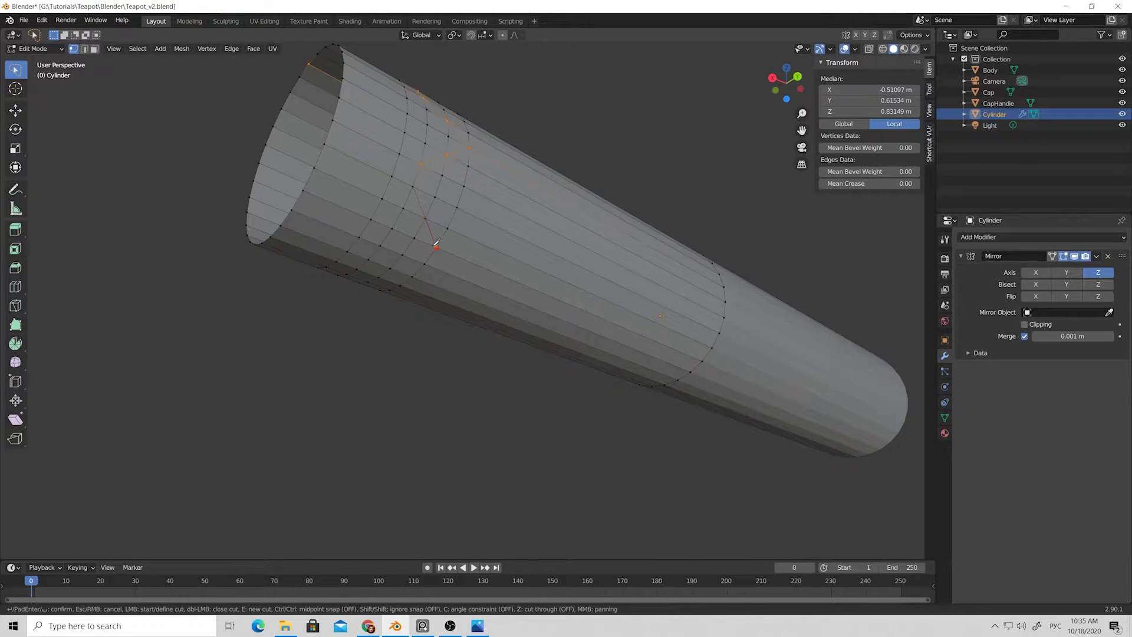
pyautogui.click(402, 254)
pyautogui.press('Return')
pyautogui.moveTo(455, 247); pyautogui.dragTo(536, 232, button='middle')
pyautogui.click(462, 225)
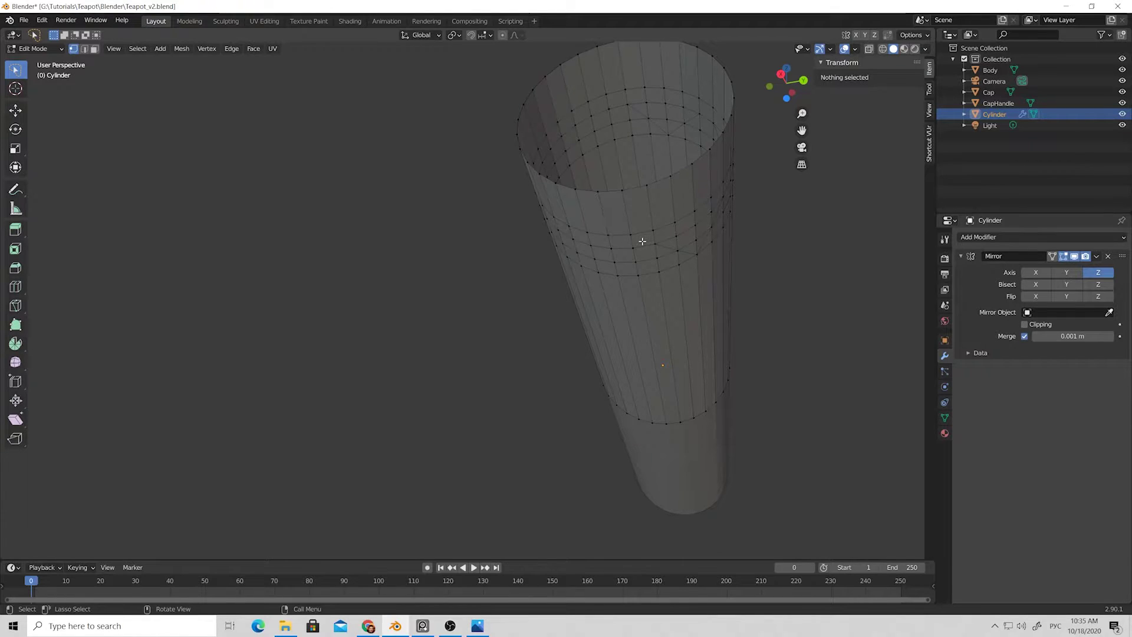
# Step: Cut two more knife edges between vertices on neighbouring loops
pyautogui.press('k')
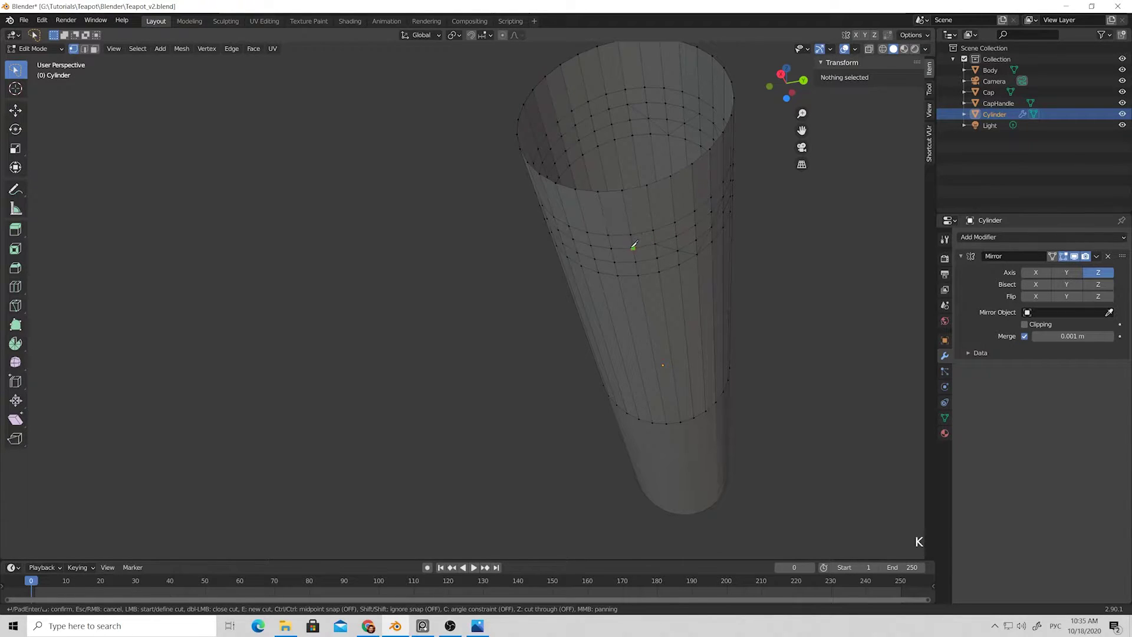
pyautogui.click(633, 247)
pyautogui.click(598, 272)
pyautogui.press('Return')
pyautogui.moveTo(589, 266); pyautogui.dragTo(641, 276, button='middle')
pyautogui.press('k')
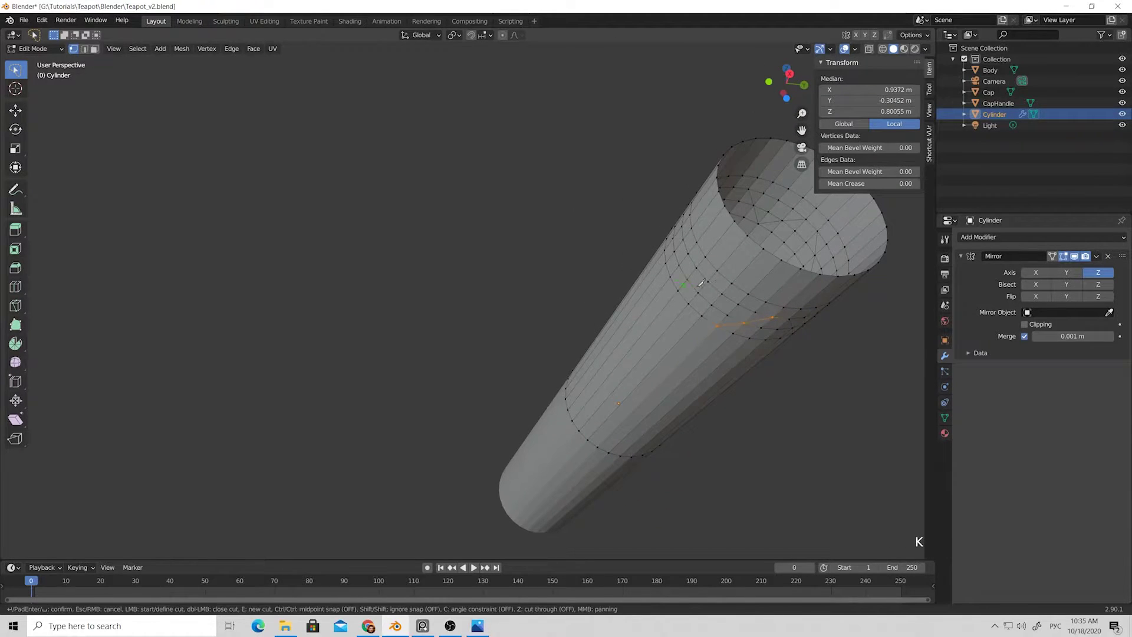
pyautogui.click(716, 325)
pyautogui.press('Return')
pyautogui.moveTo(711, 279); pyautogui.dragTo(598, 304, button='middle')
pyautogui.scroll(2, 742, 381)
# Step: Add diagonal knife cuts near the cylinder's open end, then deselect
pyautogui.press('k')
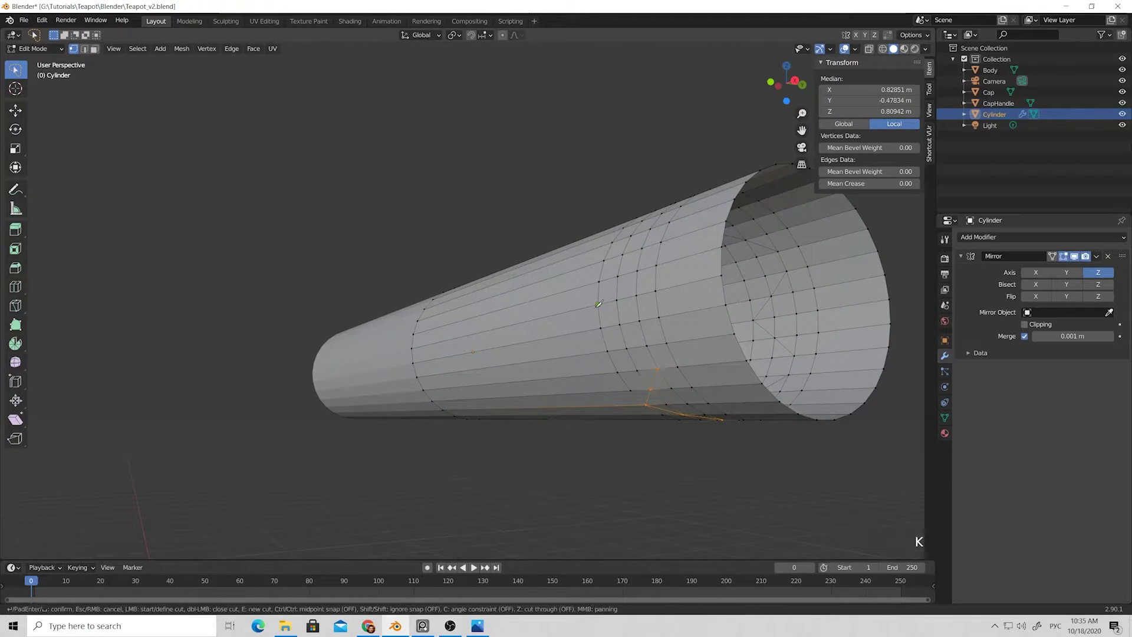
pyautogui.click(648, 345)
pyautogui.press('Return')
pyautogui.moveTo(641, 248); pyautogui.dragTo(639, 316, button='middle')
pyautogui.press('k')
pyautogui.click(667, 407)
pyautogui.click(655, 343)
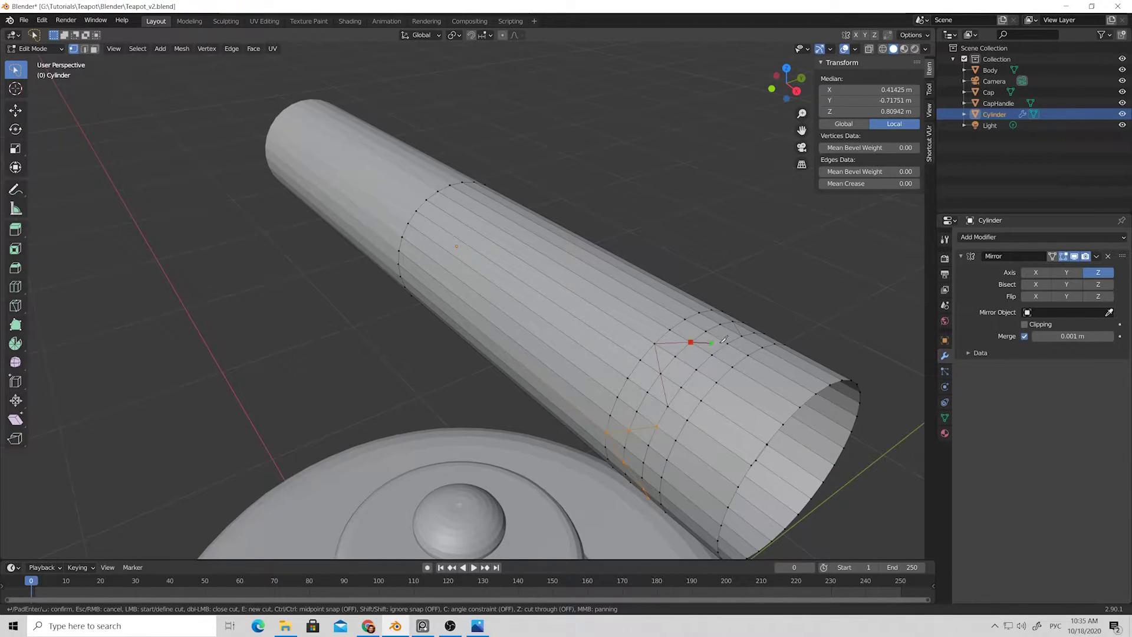
pyautogui.press('Return')
pyautogui.click(759, 251)
pyautogui.moveTo(725, 271); pyautogui.dragTo(438, 267, button='middle')
# Step: Frame the cut loops in back view with X-ray and vertex selection enabled
pyautogui.scroll(-5, 471, 273)
pyautogui.scroll(-1, 358, 303)
pyautogui.scroll(1, 357, 304)
pyautogui.click(789, 86)
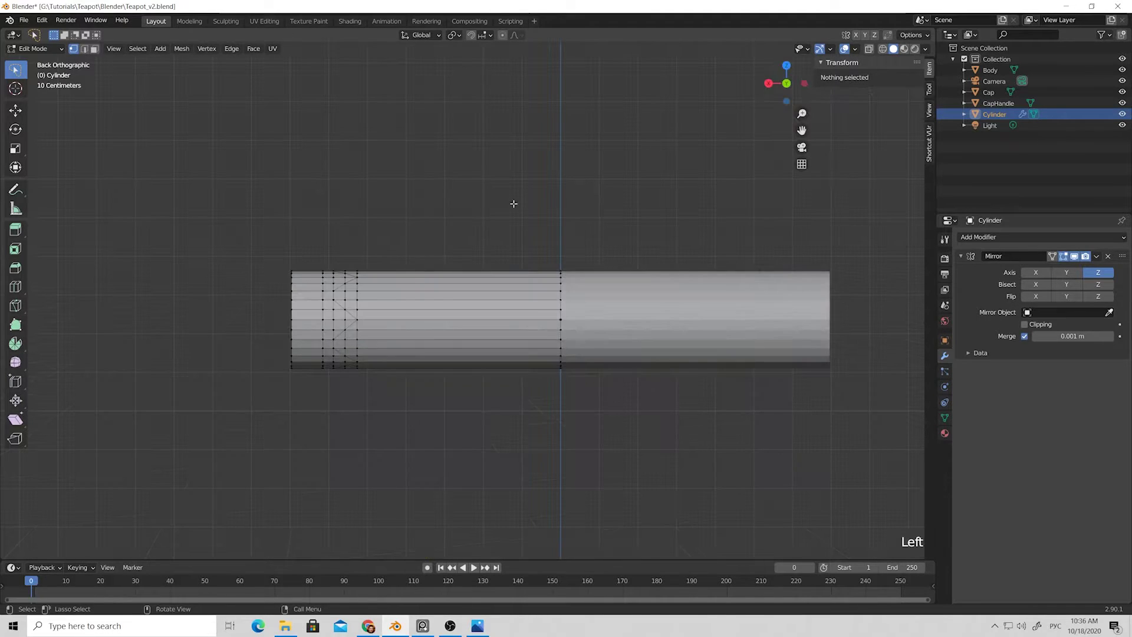
pyautogui.scroll(-2, 336, 313)
pyautogui.scroll(8, 307, 290)
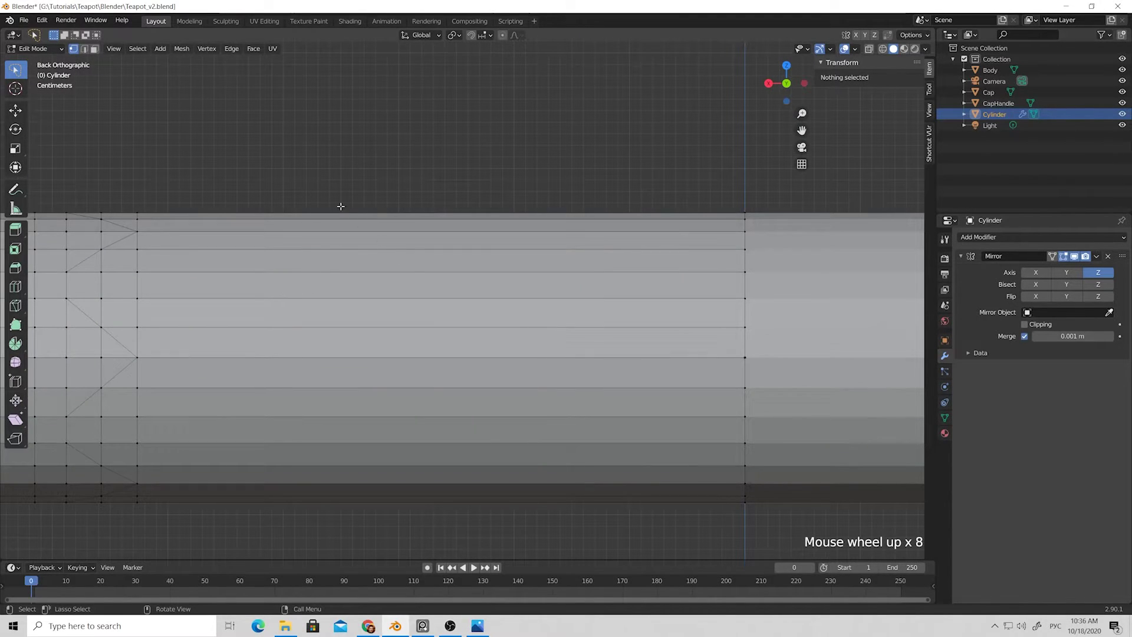
pyautogui.keyDown('shift'); pyautogui.moveTo(309, 187); pyautogui.dragTo(570, 137, button='middle'); pyautogui.keyUp('shift')
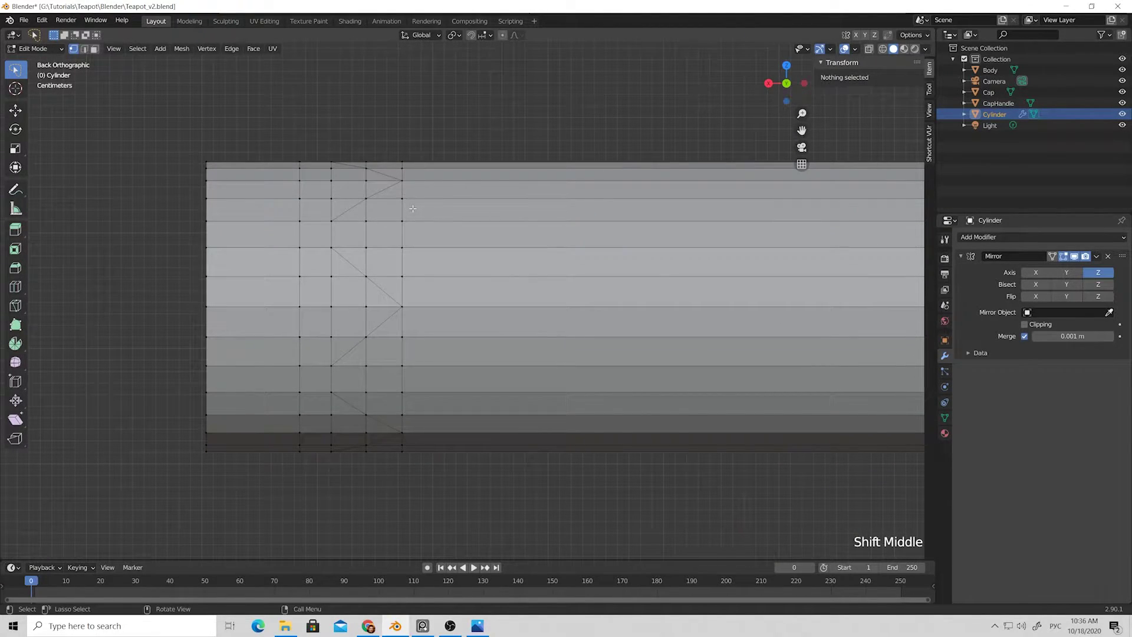
pyautogui.hotkey('alt', 'z')
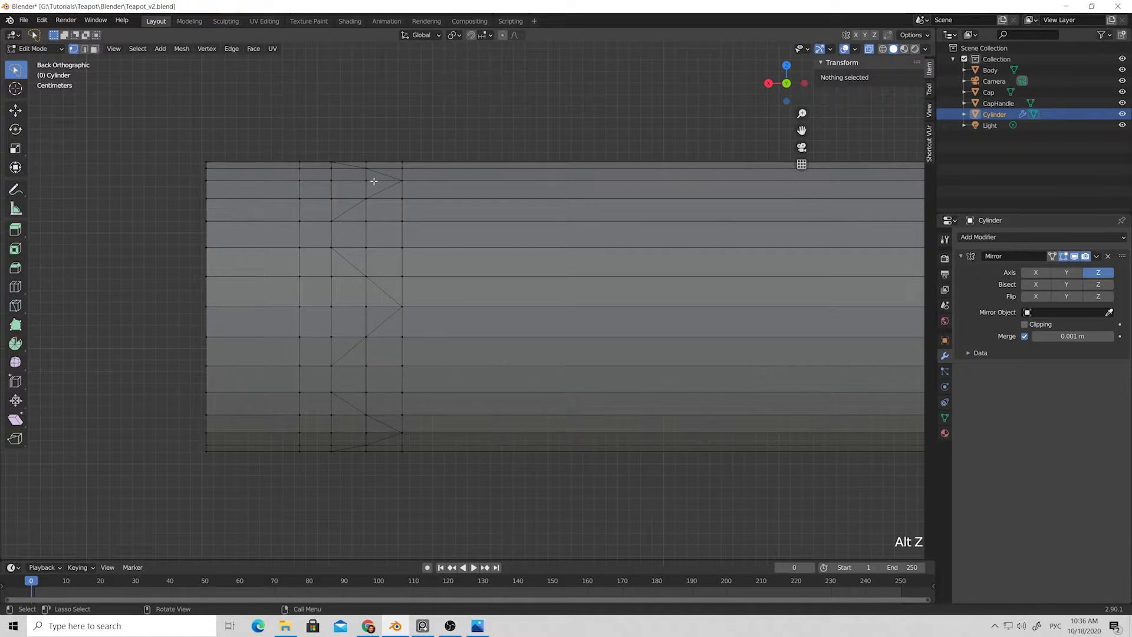
pyautogui.press('1')
pyautogui.press('Tab')
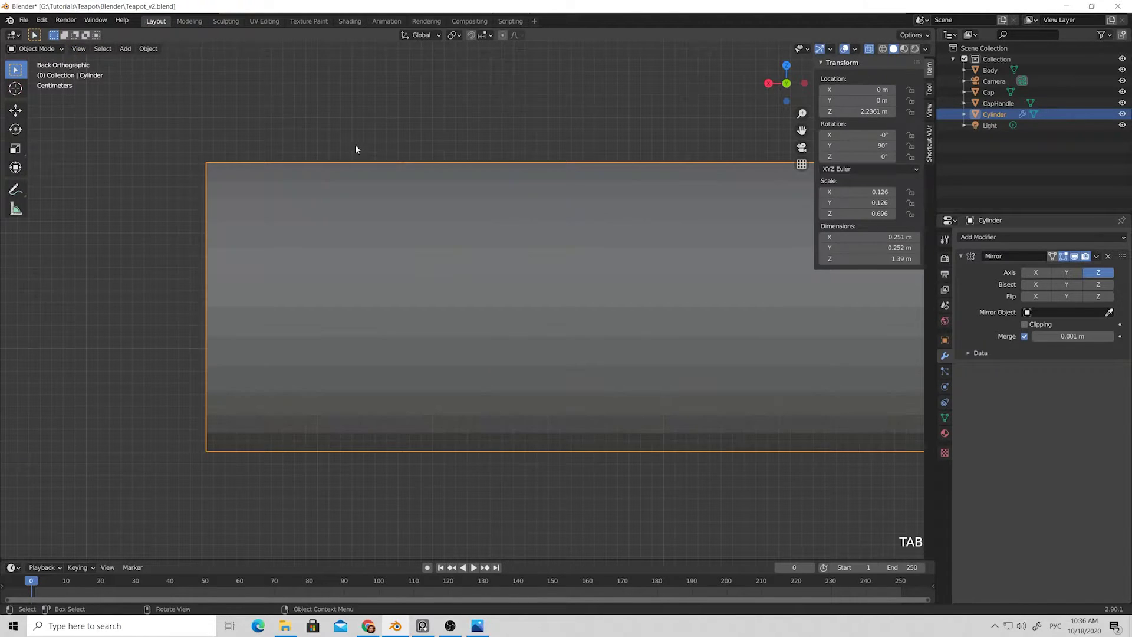
pyautogui.press('Tab')
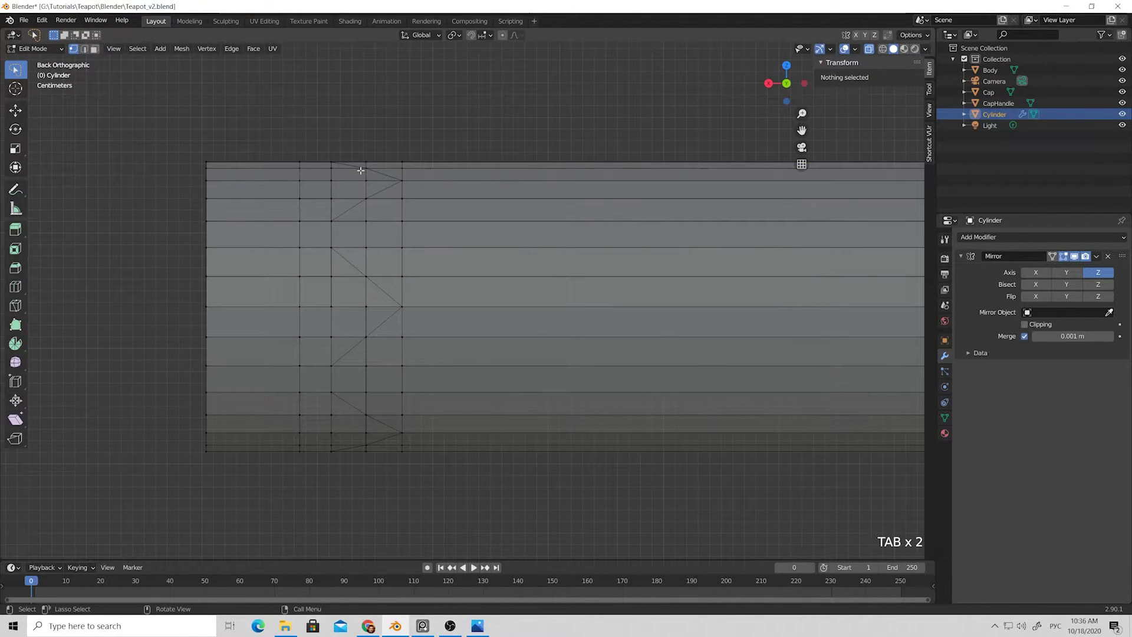
# Step: Box-select the band's vertex column, move it 0.018 m along X, then deselect
pyautogui.press('w')
pyautogui.press('w')
pyautogui.moveTo(351, 145); pyautogui.dragTo(394, 488)
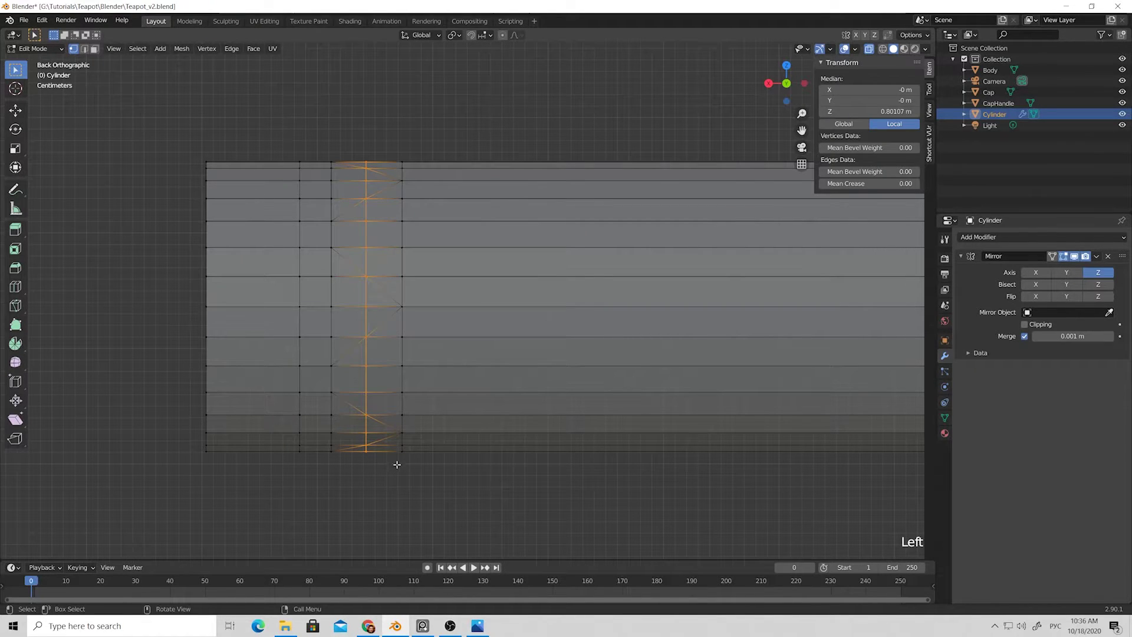
pyautogui.press('g')
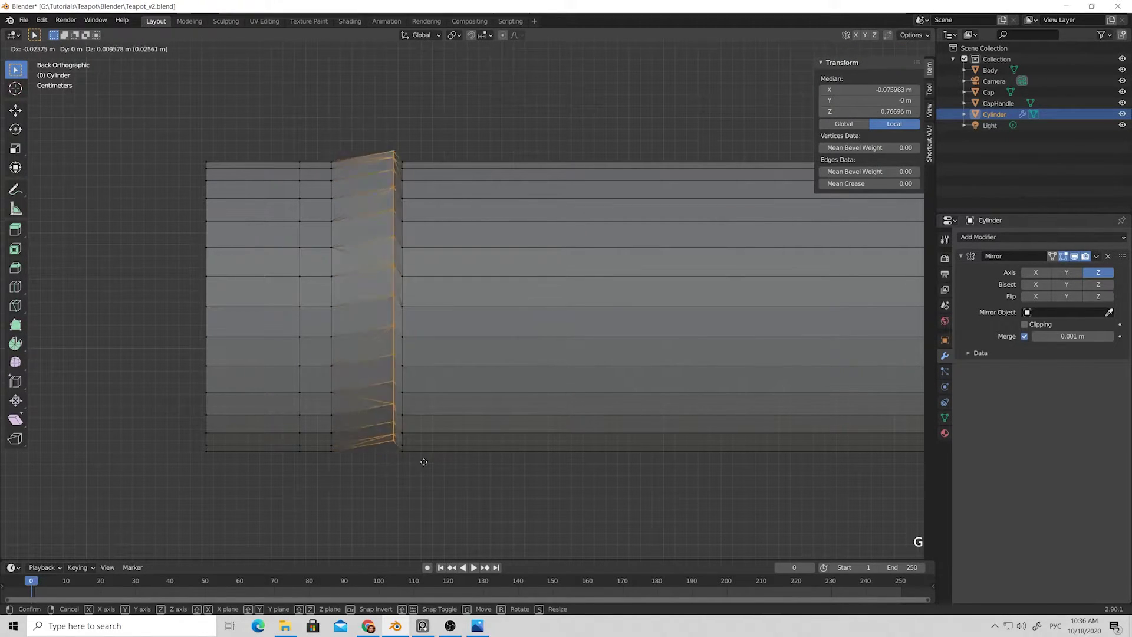
pyautogui.press('z')
pyautogui.press('x')
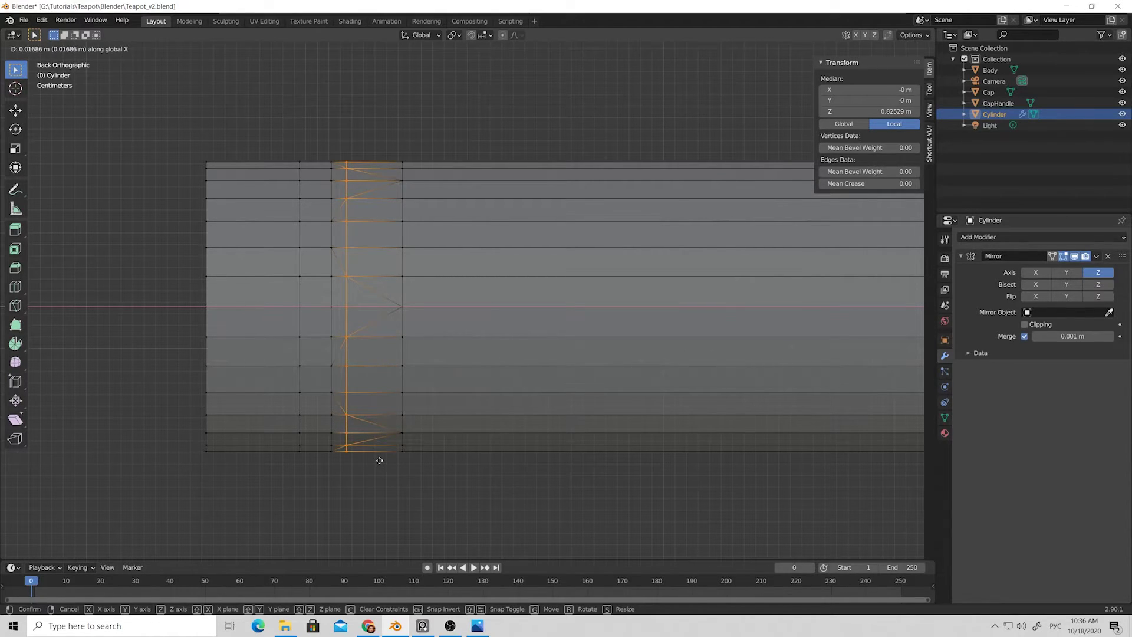
pyautogui.click(378, 460)
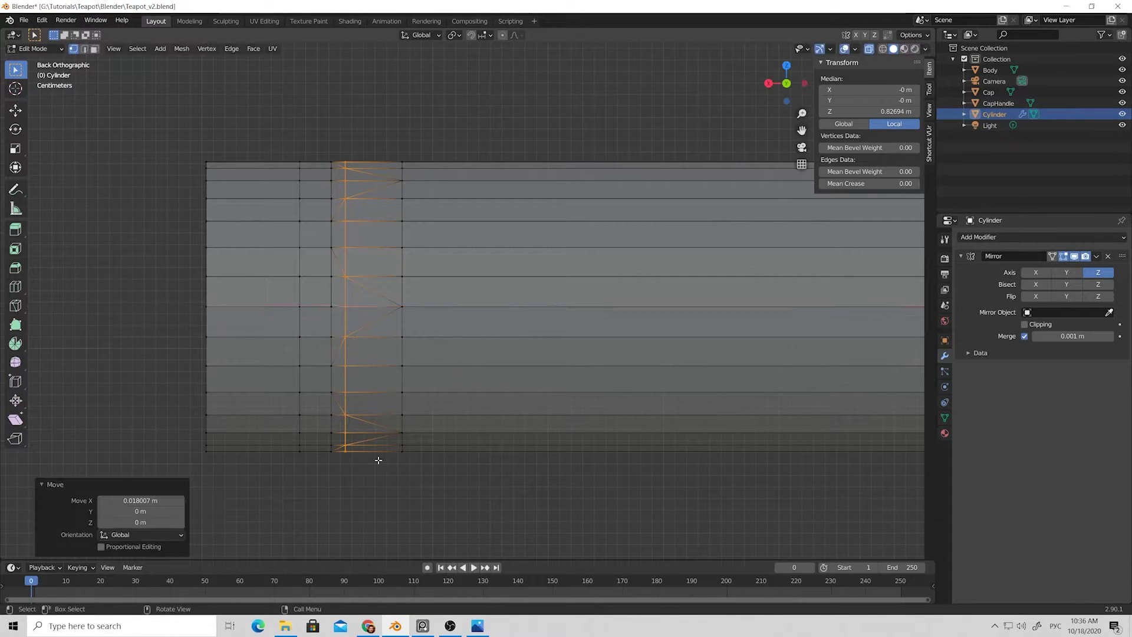
pyautogui.click(382, 466)
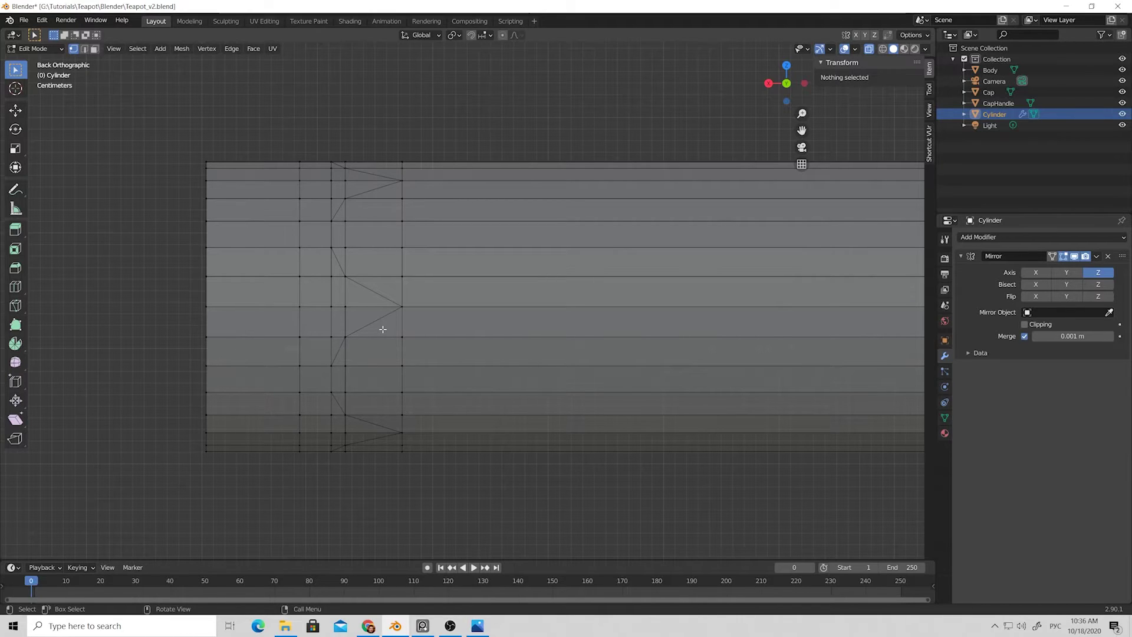
# Step: Select all the narrow band's horizontal edges in edge select mode
pyautogui.press('2')
pyautogui.moveTo(383, 328); pyautogui.dragTo(385, 418)
pyautogui.keyDown('ctrl'); pyautogui.click(392, 463); pyautogui.keyUp('ctrl')
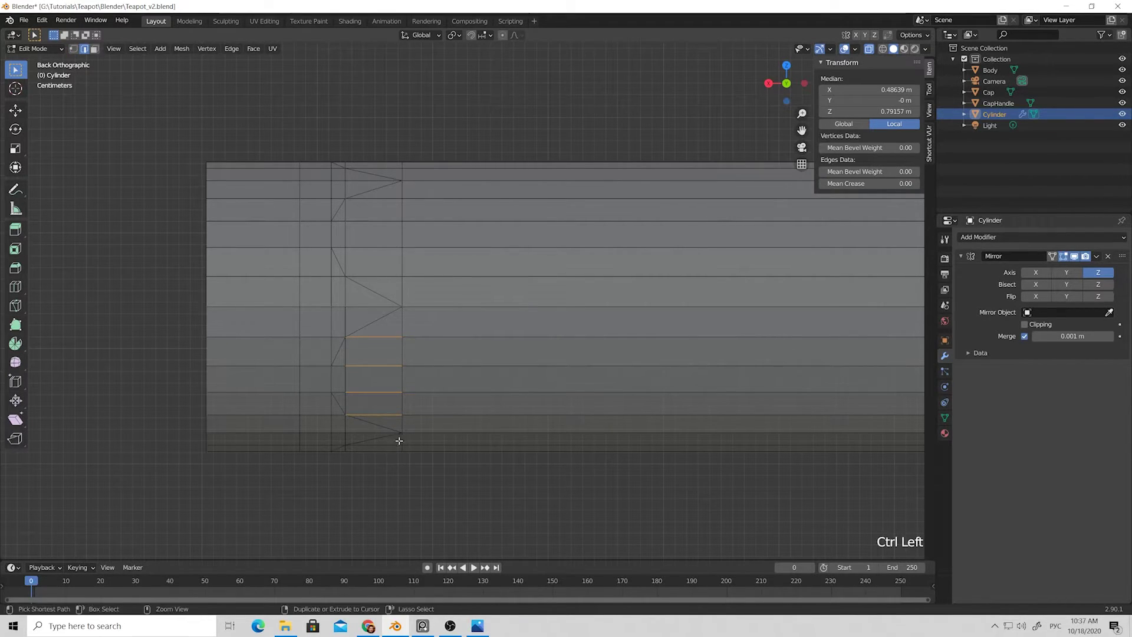
pyautogui.keyDown('shift'); pyautogui.click(390, 446); pyautogui.keyUp('shift')
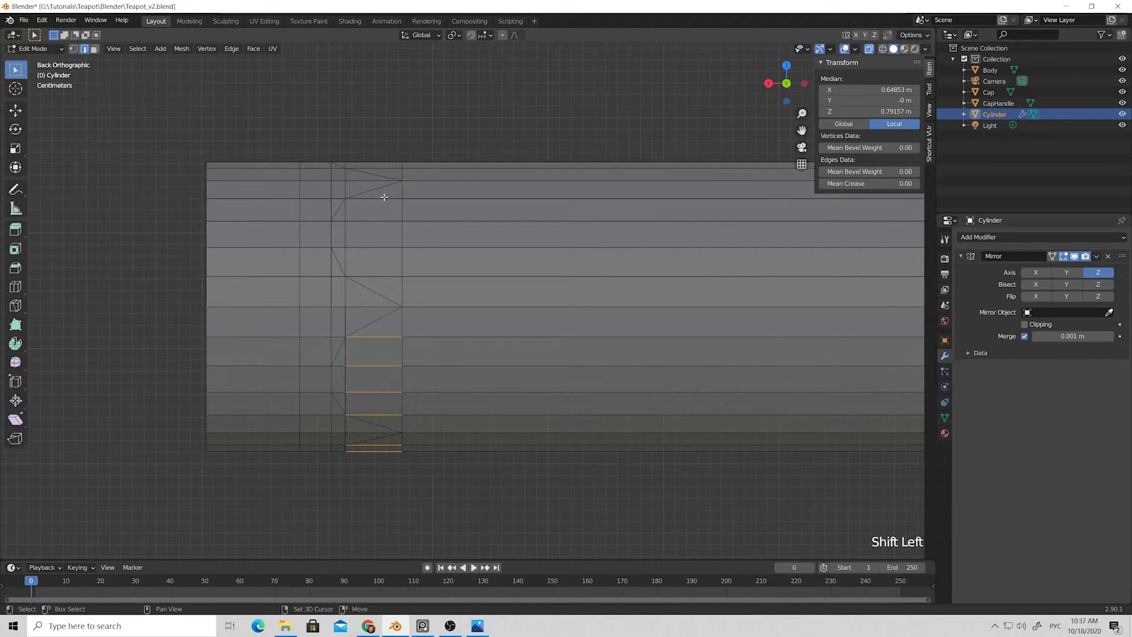
pyautogui.keyDown('shift'); pyautogui.moveTo(383, 197); pyautogui.dragTo(385, 288); pyautogui.keyUp('shift')
pyautogui.keyDown('shift'); pyautogui.moveTo(378, 151); pyautogui.dragTo(390, 172); pyautogui.keyUp('shift')
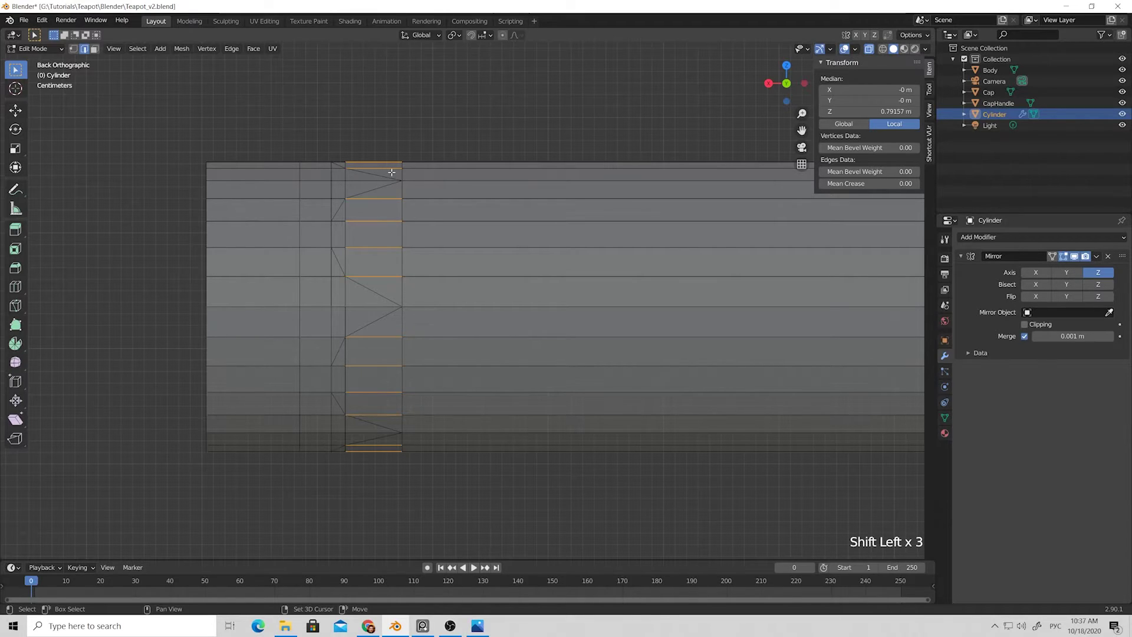
# Step: Turn X-ray off and subdivide the selected edges once with Edge > Subdivide, then deselect
pyautogui.scroll(-3, 419, 167)
pyautogui.moveTo(417, 167); pyautogui.dragTo(451, 197, button='middle')
pyautogui.hotkey('alt', 'z')
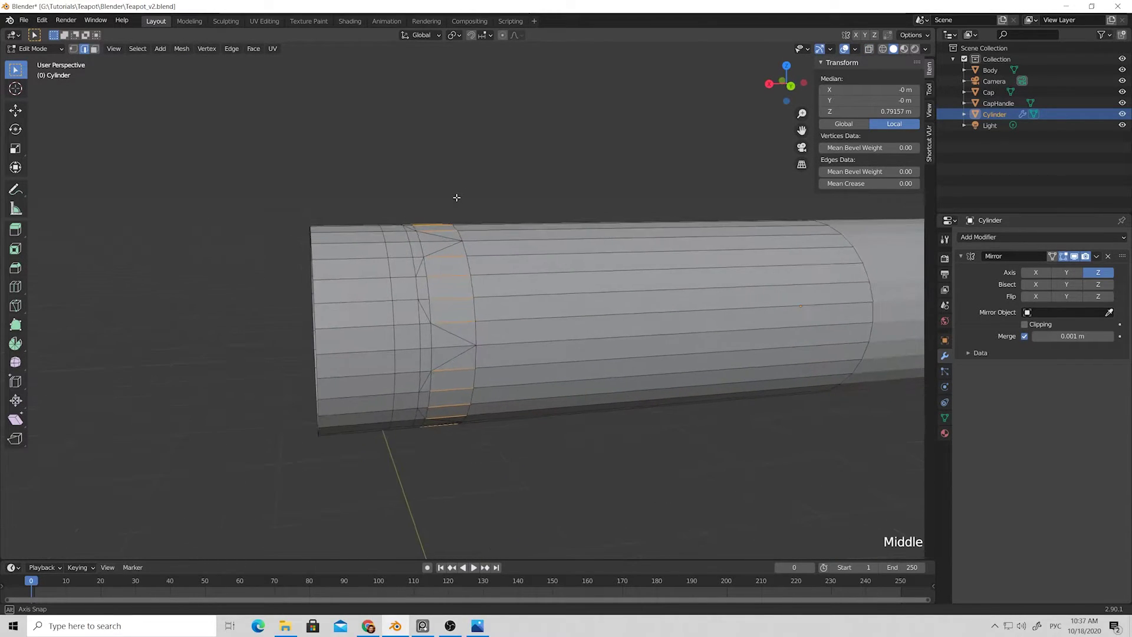
pyautogui.click(232, 49)
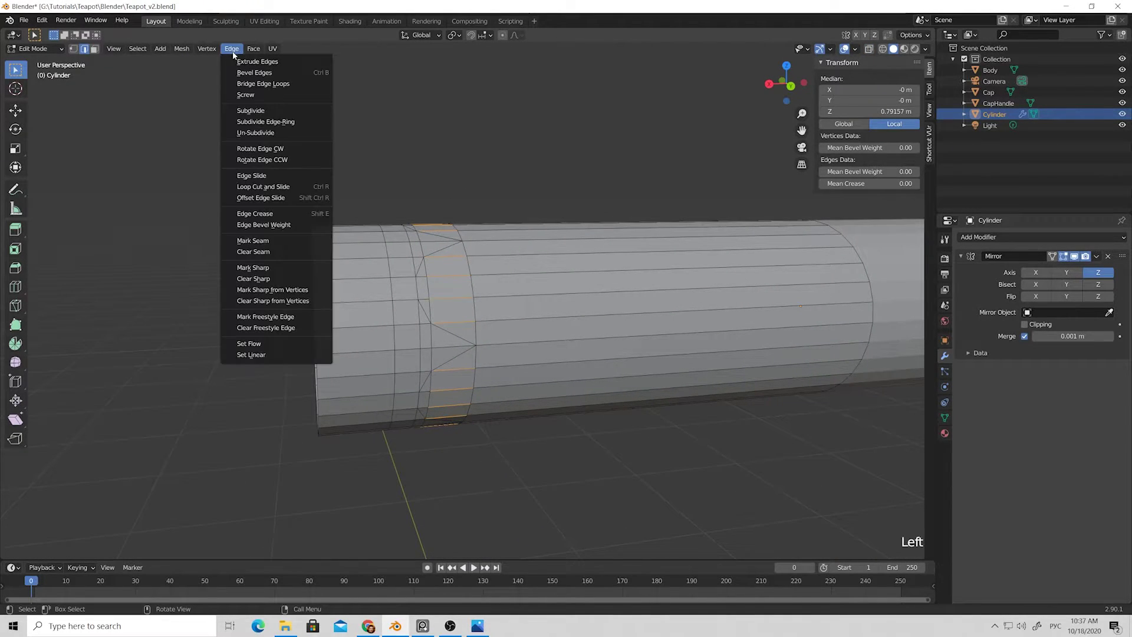
pyautogui.click(261, 112)
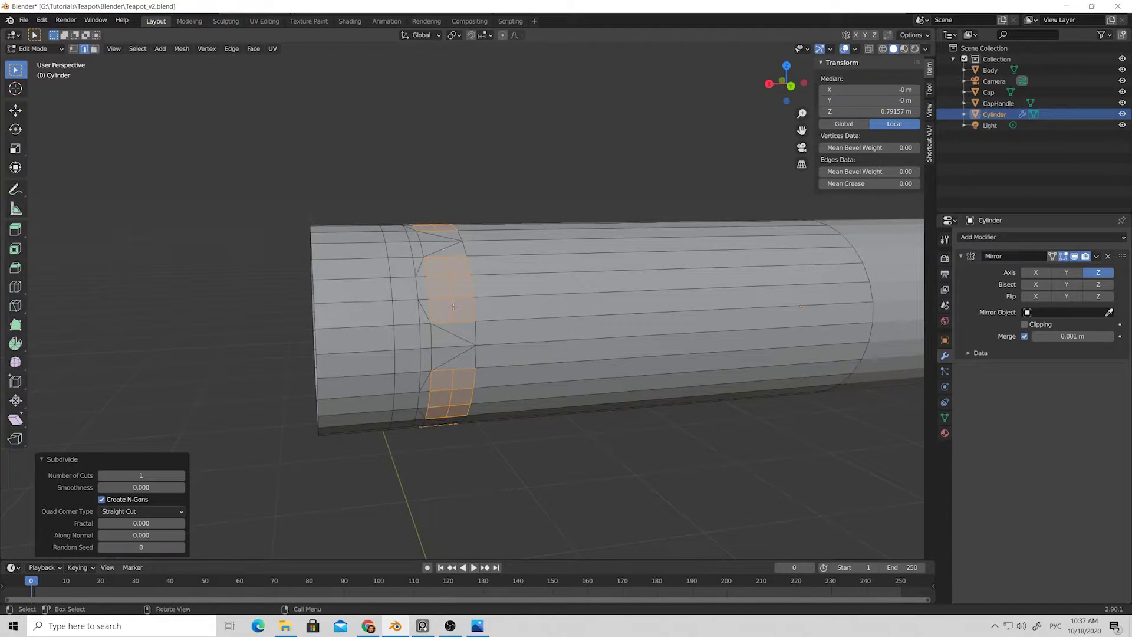
pyautogui.click(479, 187)
pyautogui.moveTo(480, 187); pyautogui.dragTo(422, 250, button='middle')
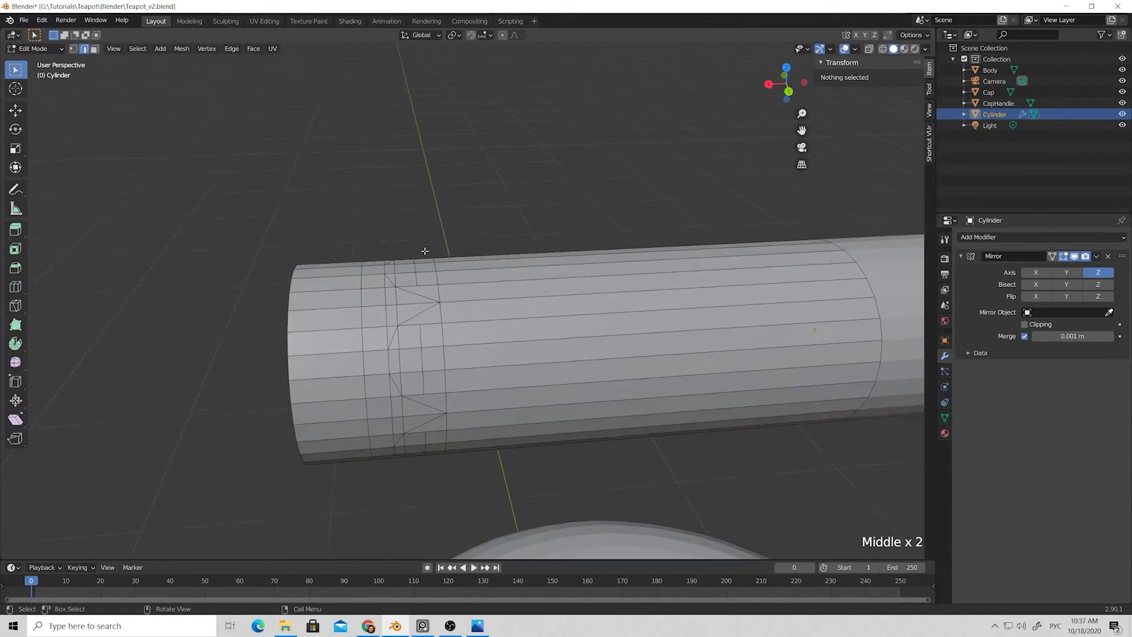
# Step: Make the first vertex-to-vertex knife cuts across the subdivided band in vertex mode
pyautogui.press('1')
pyautogui.press('k')
pyautogui.click(416, 286)
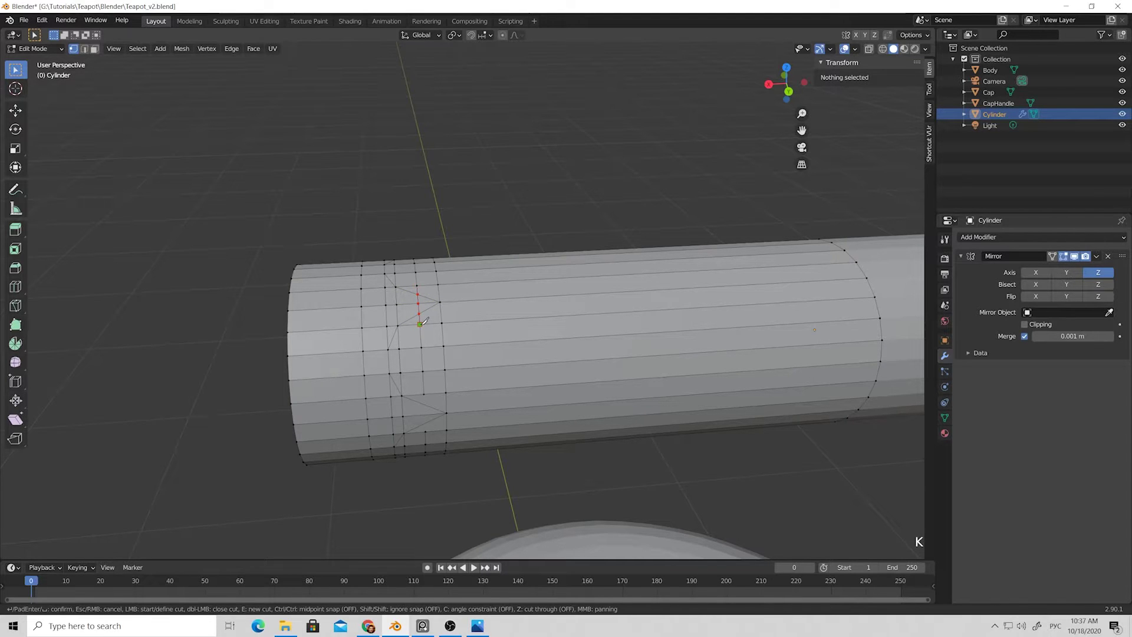
pyautogui.press('Return')
pyautogui.moveTo(422, 313); pyautogui.dragTo(420, 279, button='middle')
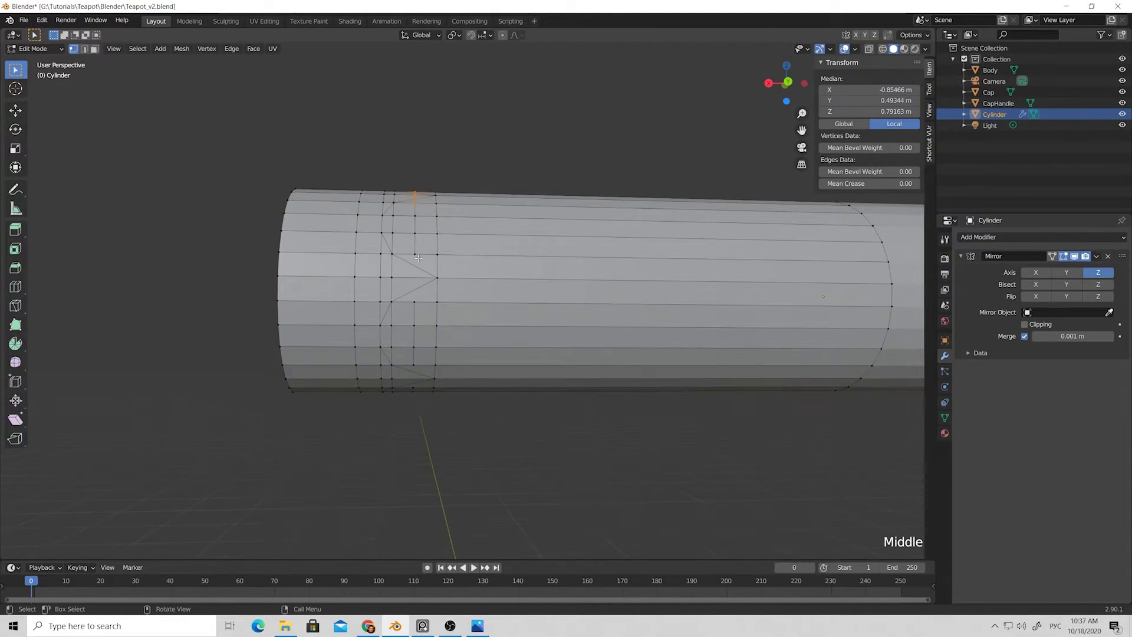
pyautogui.press('k')
pyautogui.click(415, 255)
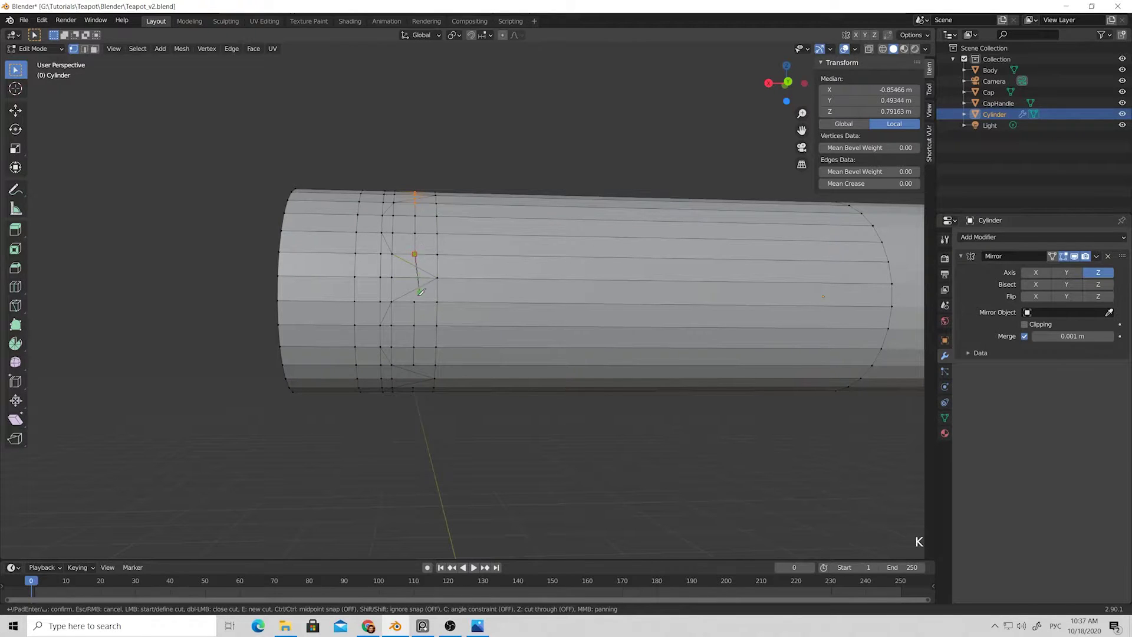
pyautogui.moveTo(427, 293); pyautogui.dragTo(441, 230, button='middle')
# Step: Chain knife points through the band's new vertices, confirm, and switch to Back Orthographic view
pyautogui.press('k')
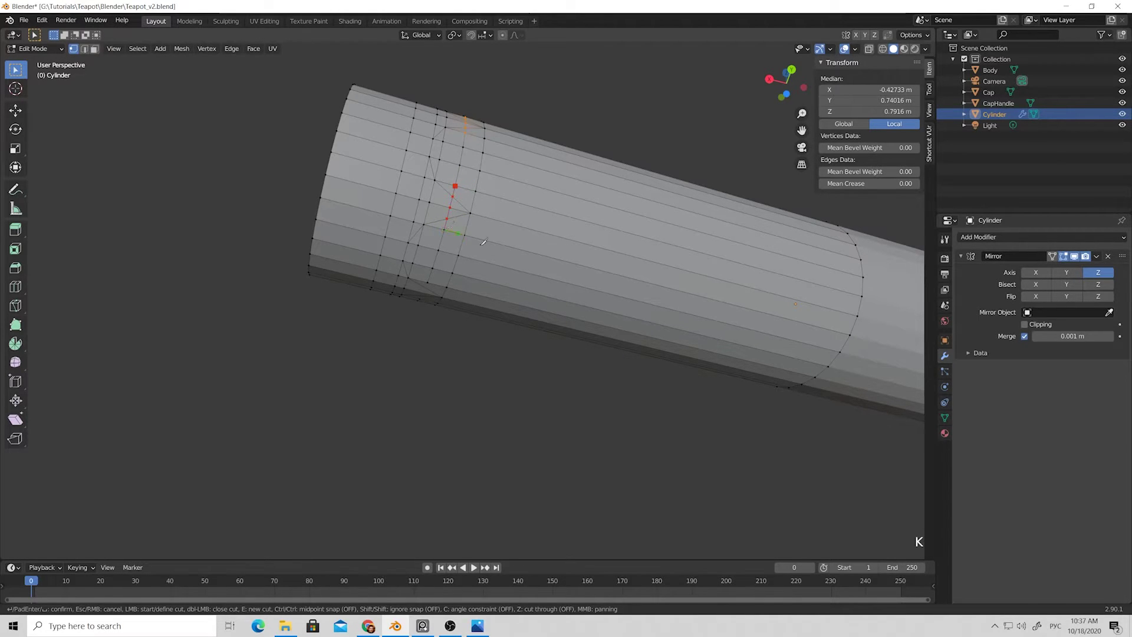
pyautogui.moveTo(485, 243); pyautogui.dragTo(566, 339, button='middle')
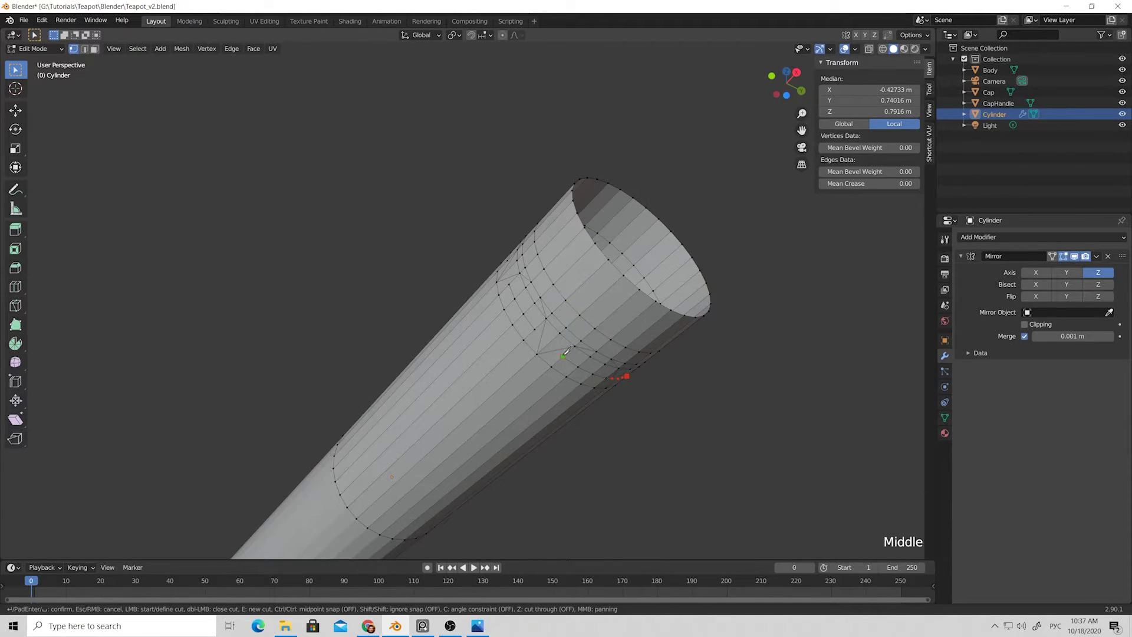
pyautogui.click(564, 355)
pyautogui.moveTo(493, 272); pyautogui.dragTo(538, 336, button='middle')
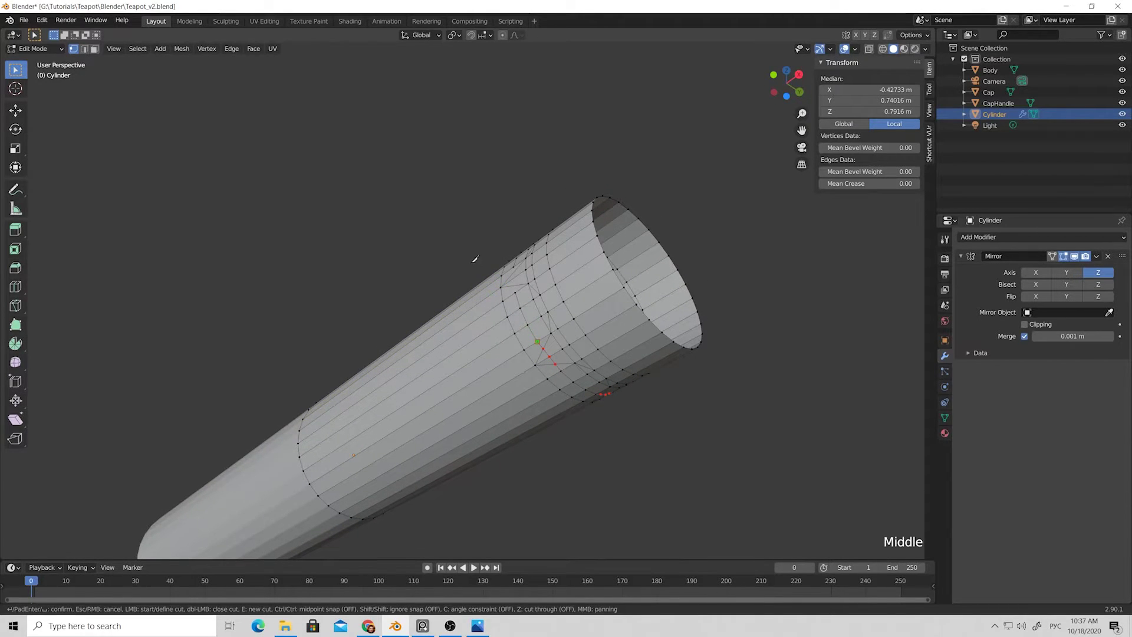
pyautogui.moveTo(476, 253); pyautogui.dragTo(525, 319, button='middle')
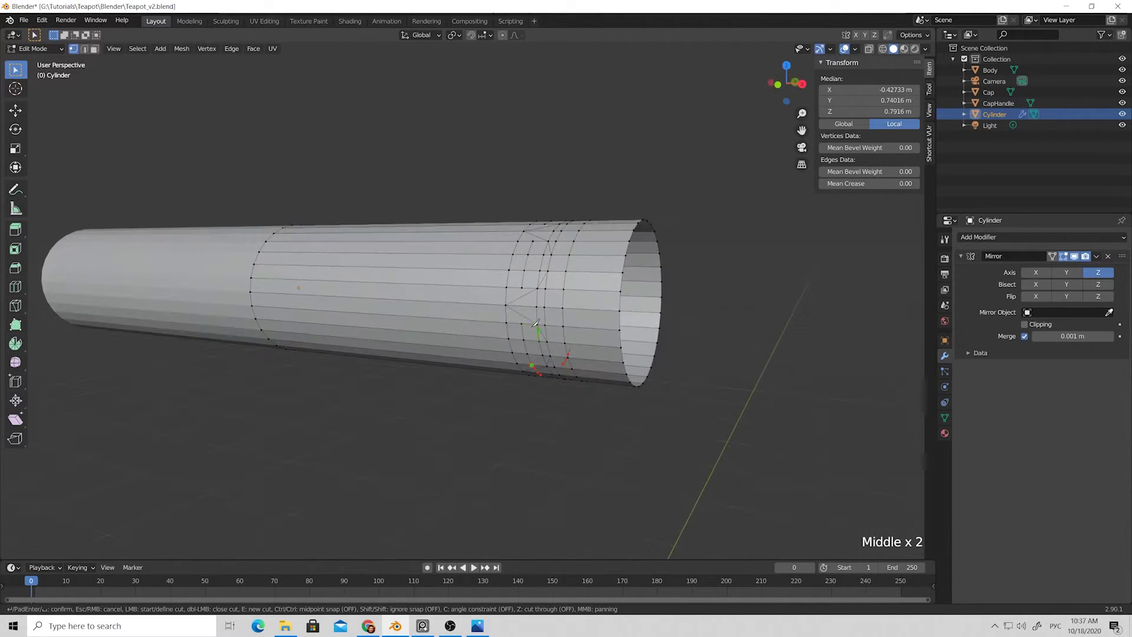
pyautogui.click(523, 287)
pyautogui.moveTo(505, 272); pyautogui.dragTo(529, 235, button='middle')
pyautogui.click(530, 237)
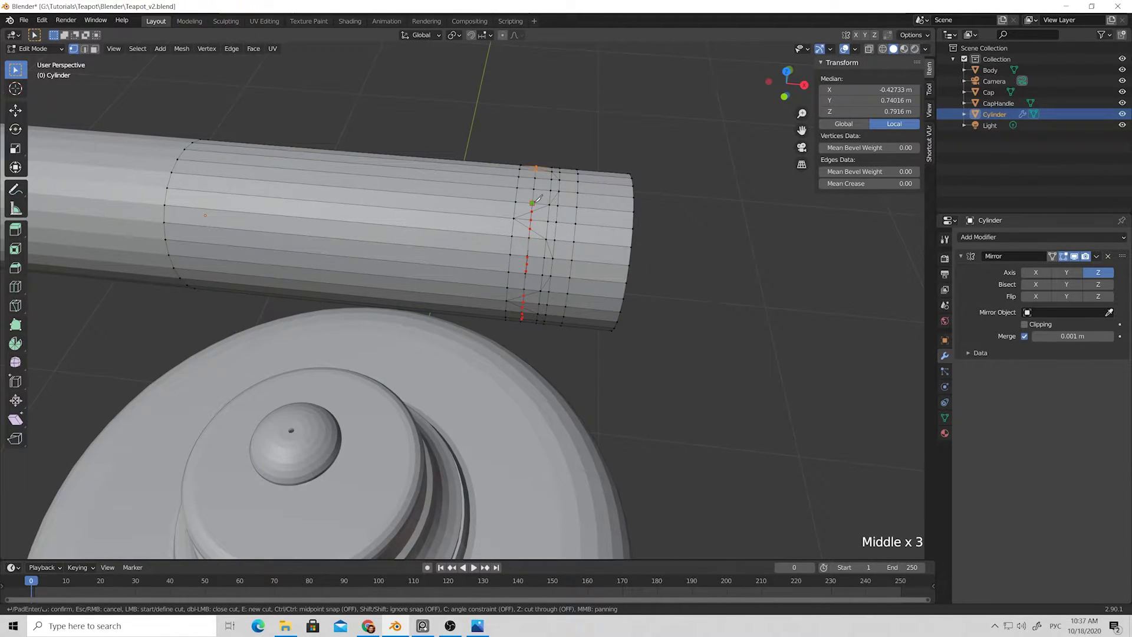
pyautogui.press('Return')
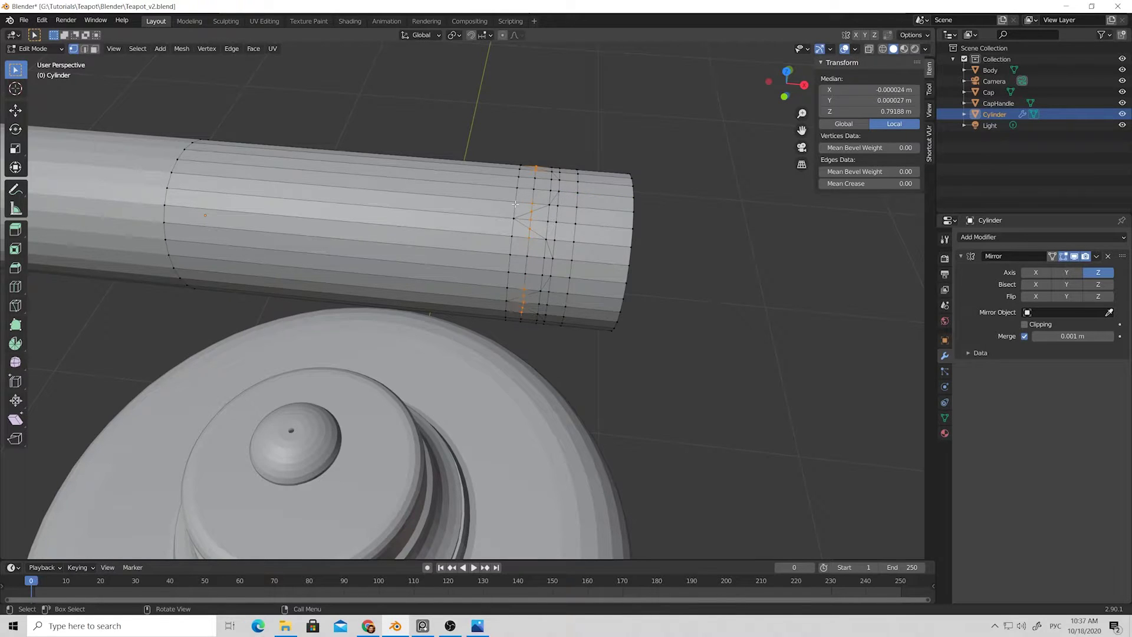
pyautogui.click(526, 148)
pyautogui.moveTo(543, 159); pyautogui.dragTo(365, 141, button='middle')
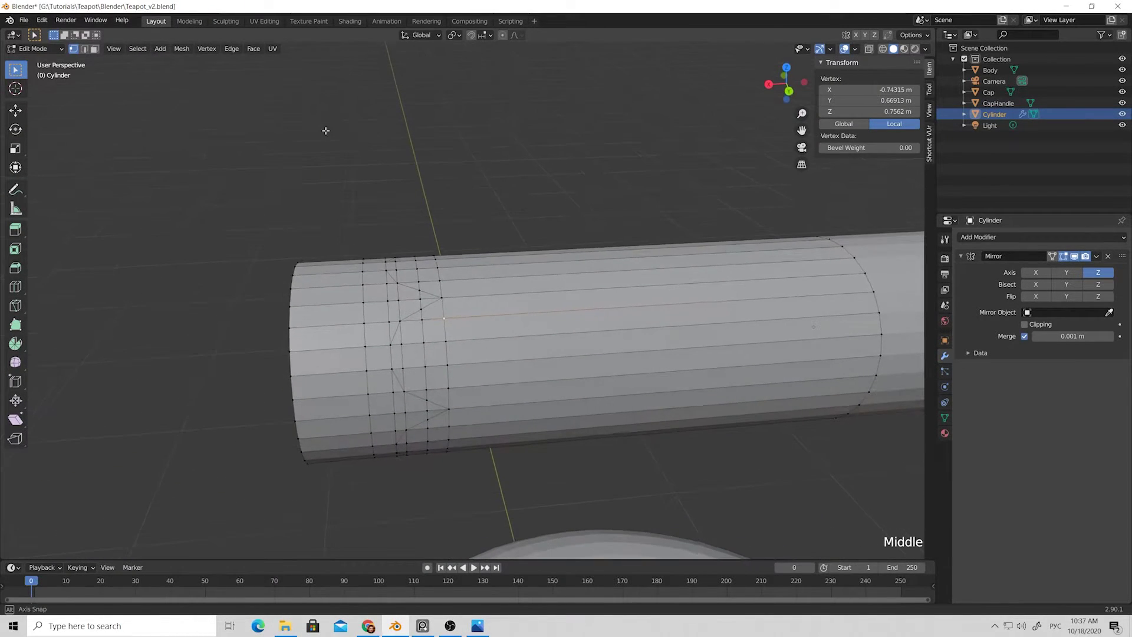
pyautogui.click(775, 96)
# Step: In X-ray, scale the new vertex column by -0.128 along X, then begin moving it along X
pyautogui.scroll(3, 394, 200)
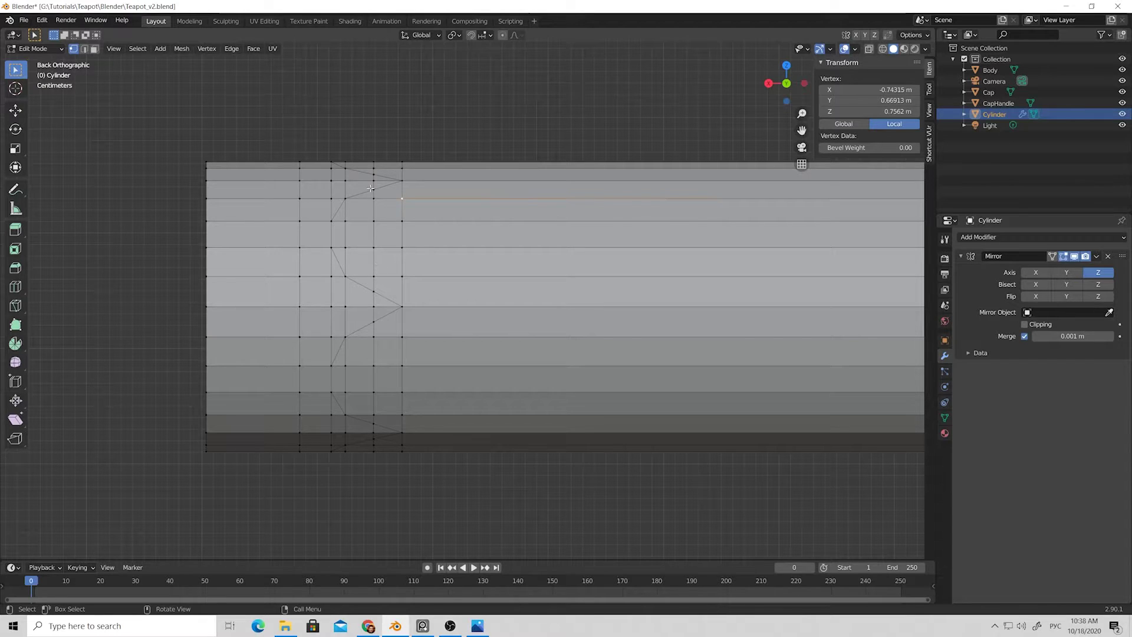
pyautogui.hotkey('alt', 'z')
pyautogui.moveTo(364, 135); pyautogui.dragTo(394, 494)
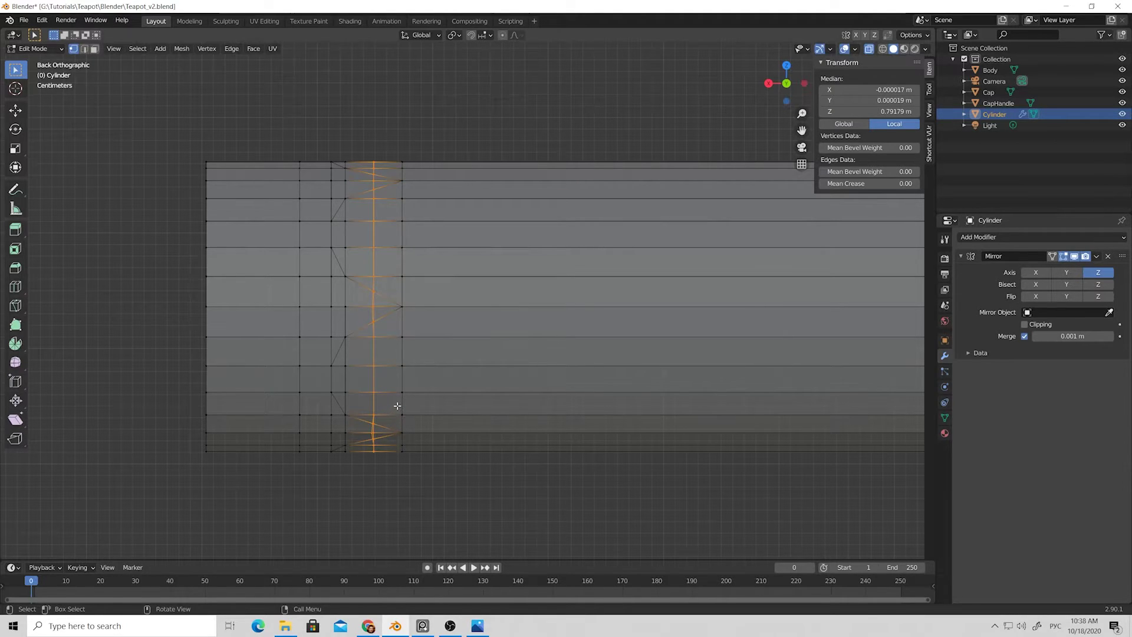
pyautogui.press('s')
pyautogui.press('z')
pyautogui.press('x')
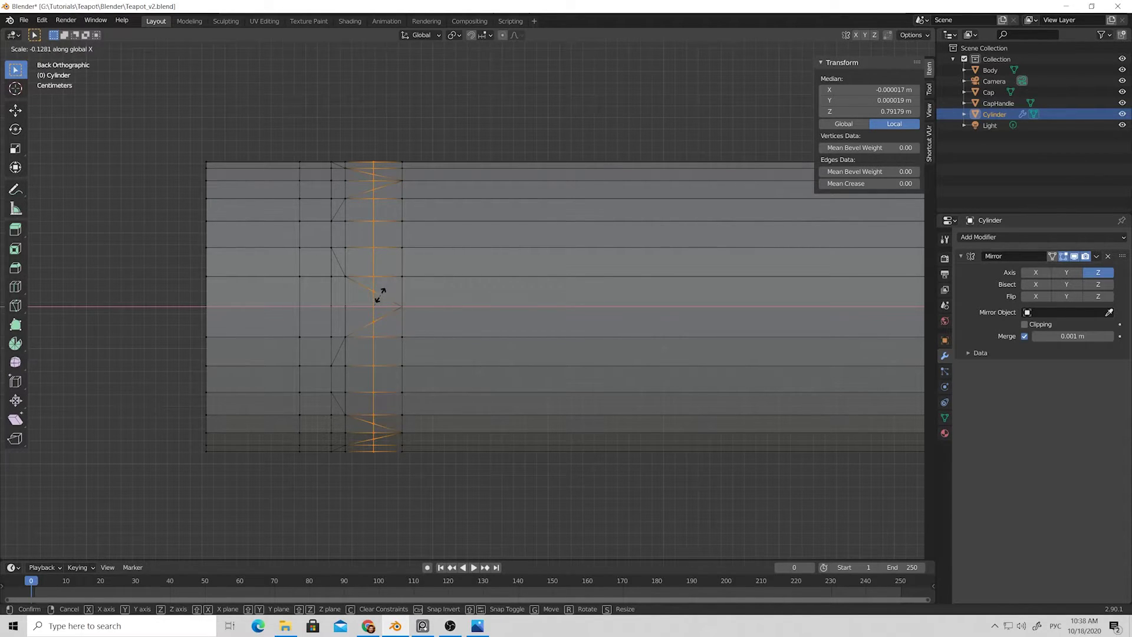
pyautogui.click(381, 297)
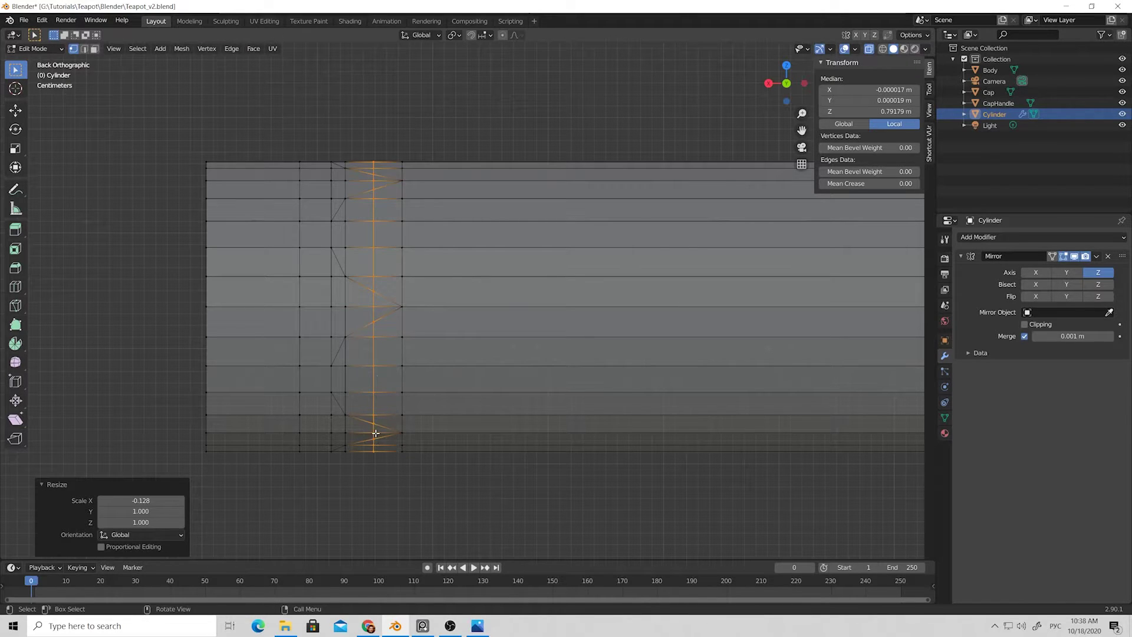
pyautogui.press('g')
pyautogui.press('x')
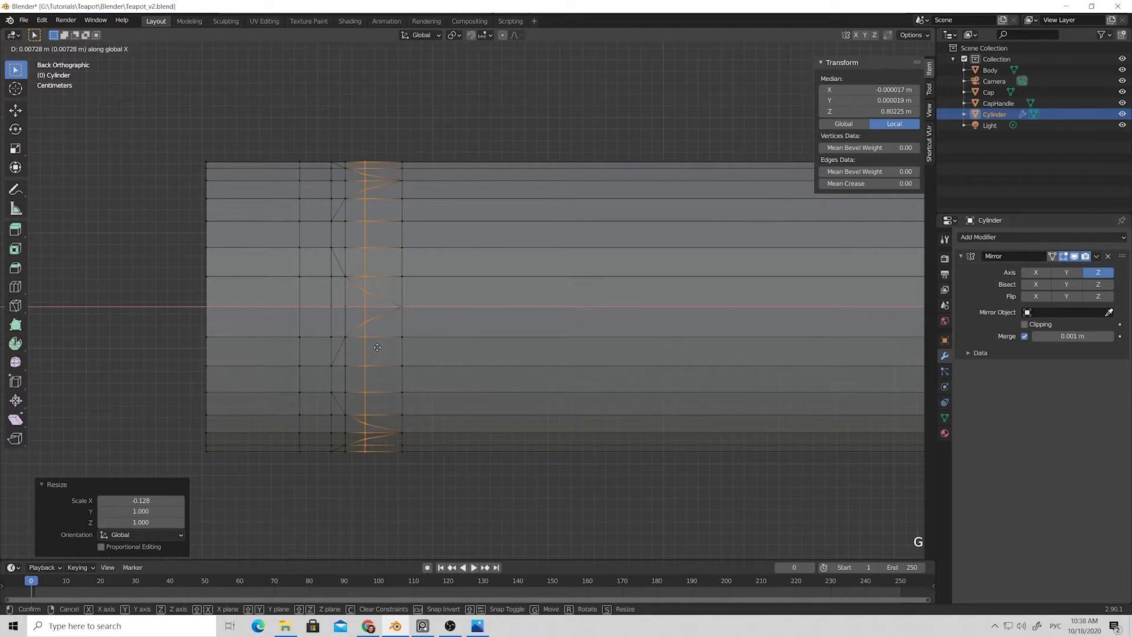
pyautogui.press('Escape')
pyautogui.click(420, 136)
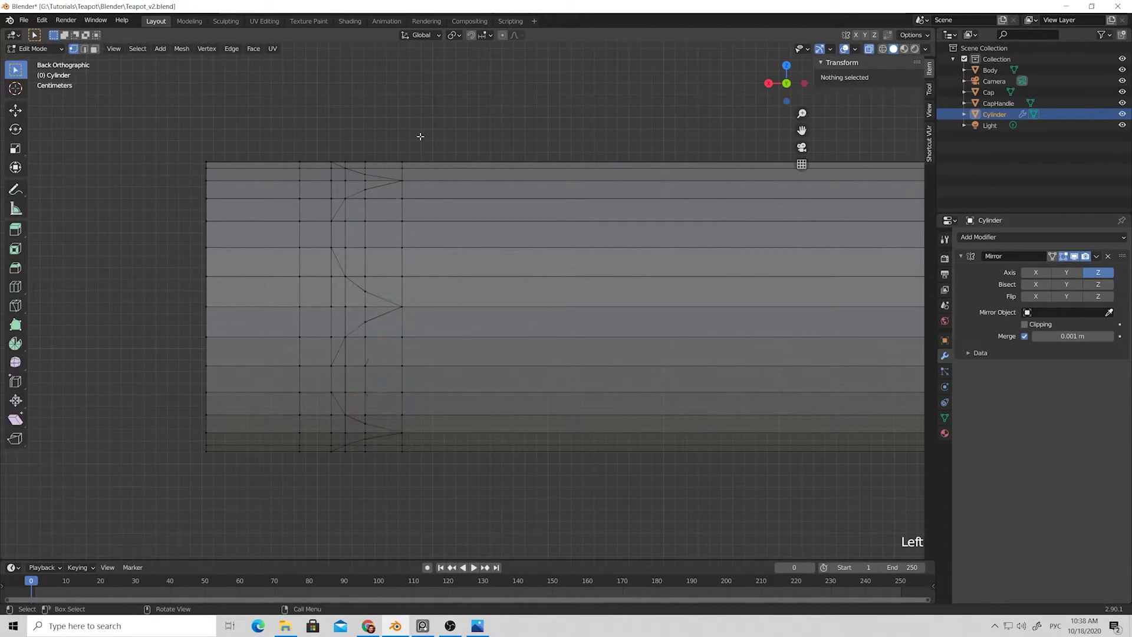
pyautogui.scroll(-1, 362, 230)
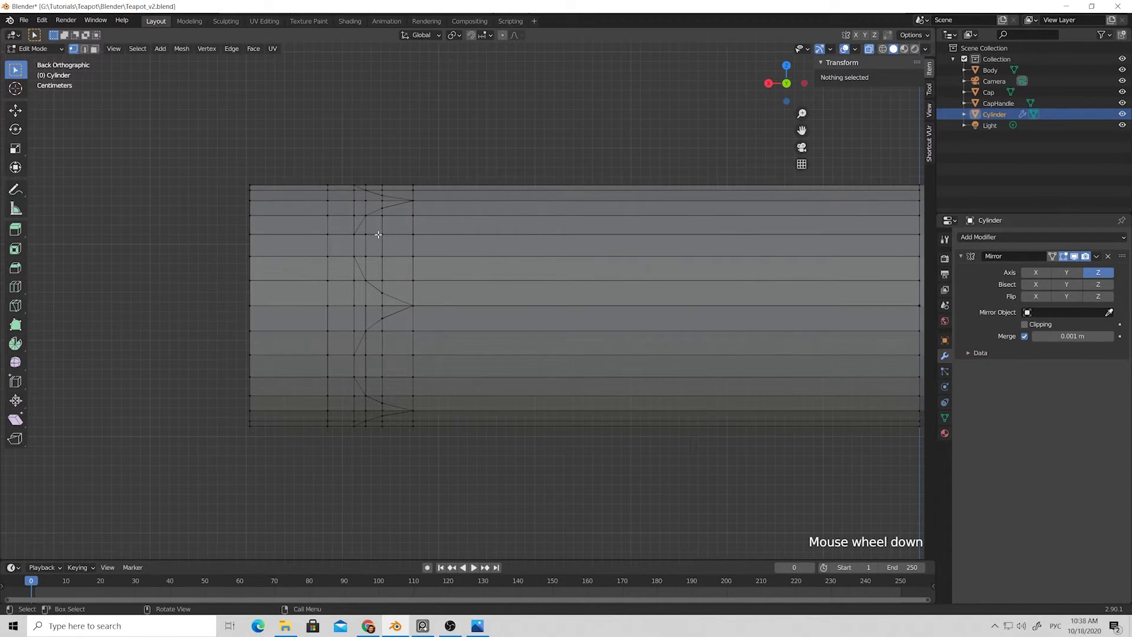
pyautogui.scroll(-1, 381, 235)
pyautogui.hotkey('alt', 'z')
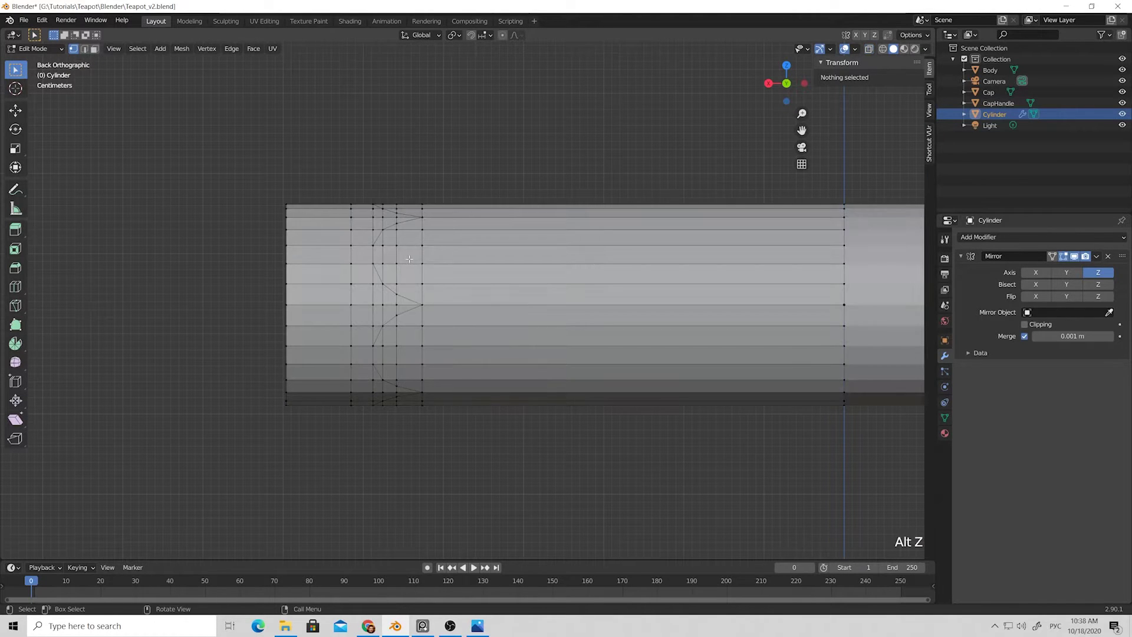
pyautogui.moveTo(393, 260); pyautogui.dragTo(420, 358, button='middle')
pyautogui.scroll(1, 393, 367)
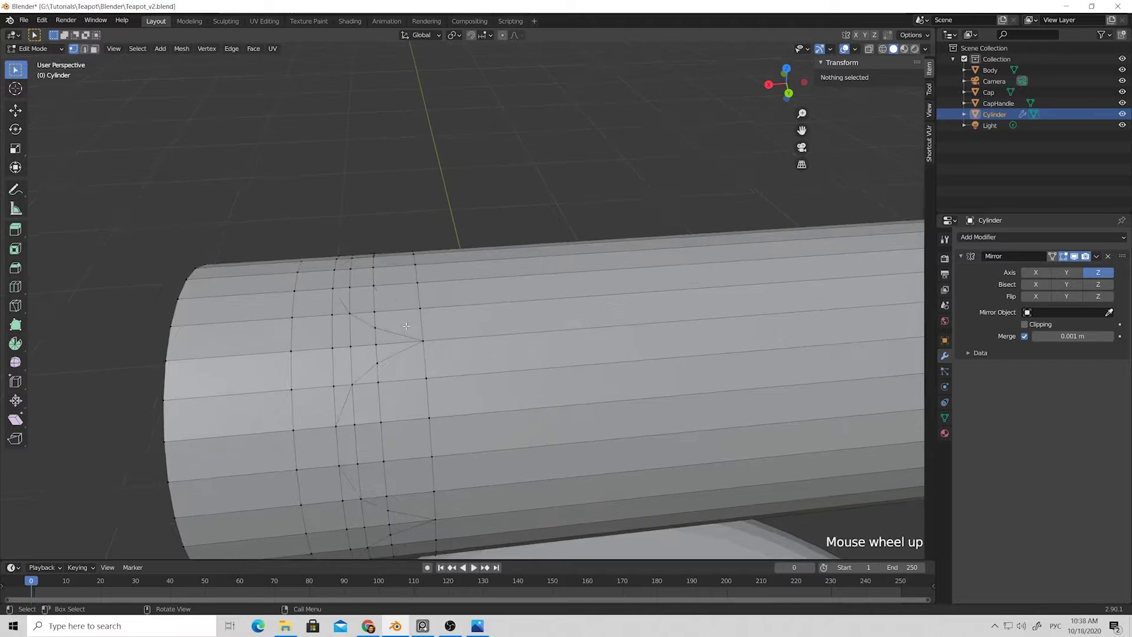
pyautogui.scroll(-4, 393, 368)
pyautogui.moveTo(392, 368); pyautogui.dragTo(461, 315, button='middle')
pyautogui.scroll(2, 500, 326)
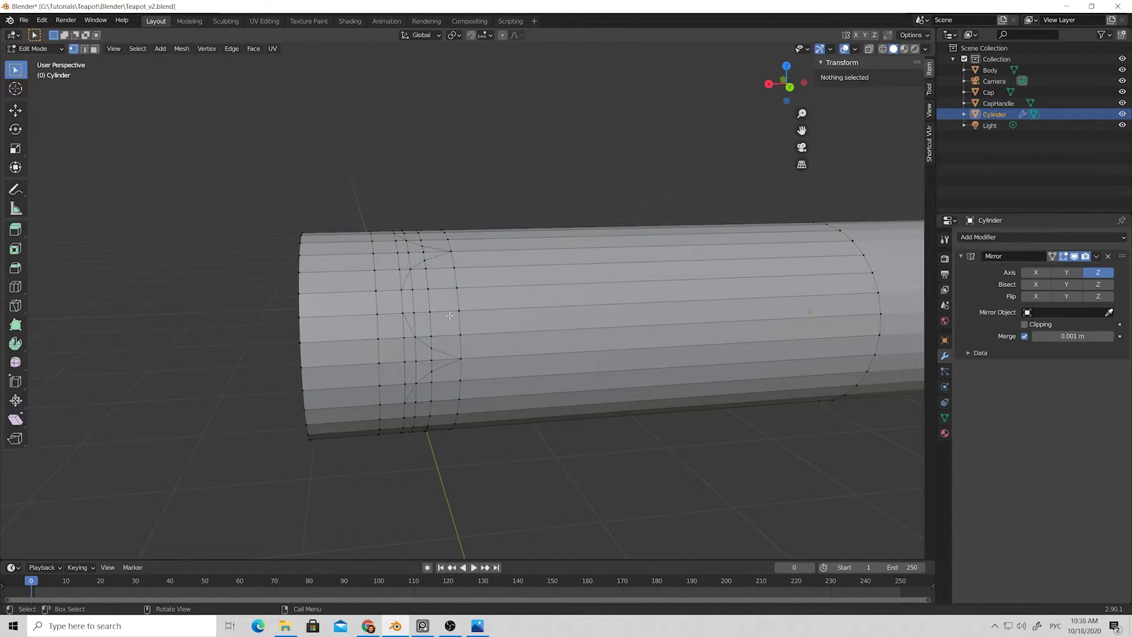
pyautogui.moveTo(448, 330); pyautogui.dragTo(375, 345, button='middle')
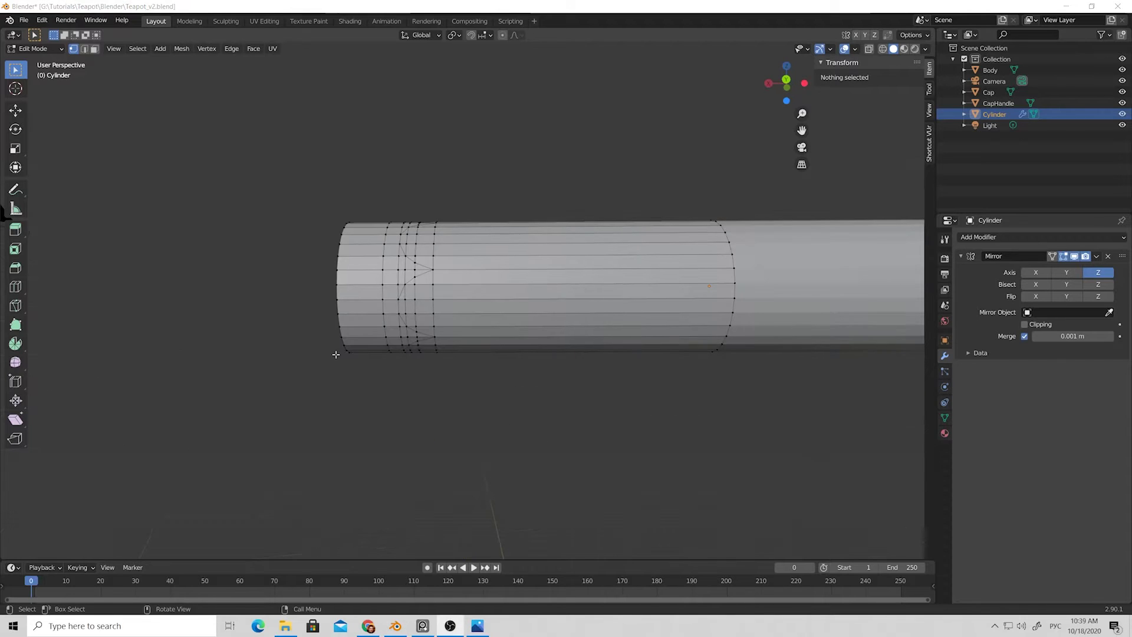
pyautogui.moveTo(475, 193); pyautogui.dragTo(513, 361, button='middle')
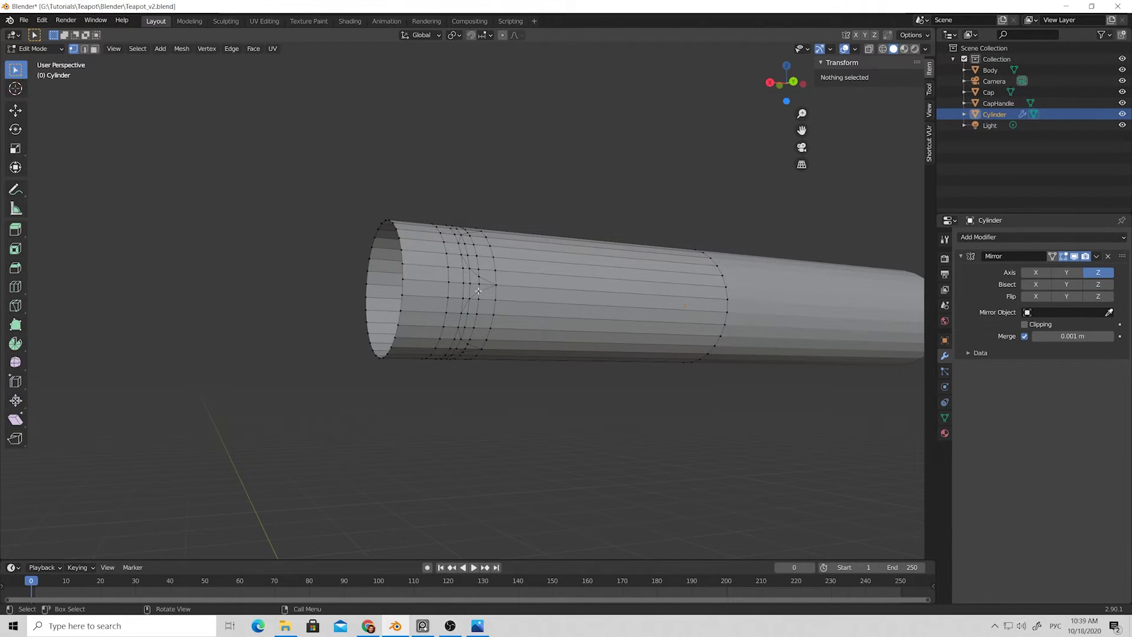
pyautogui.moveTo(477, 338); pyautogui.dragTo(627, 220, button='middle')
pyautogui.click(786, 79)
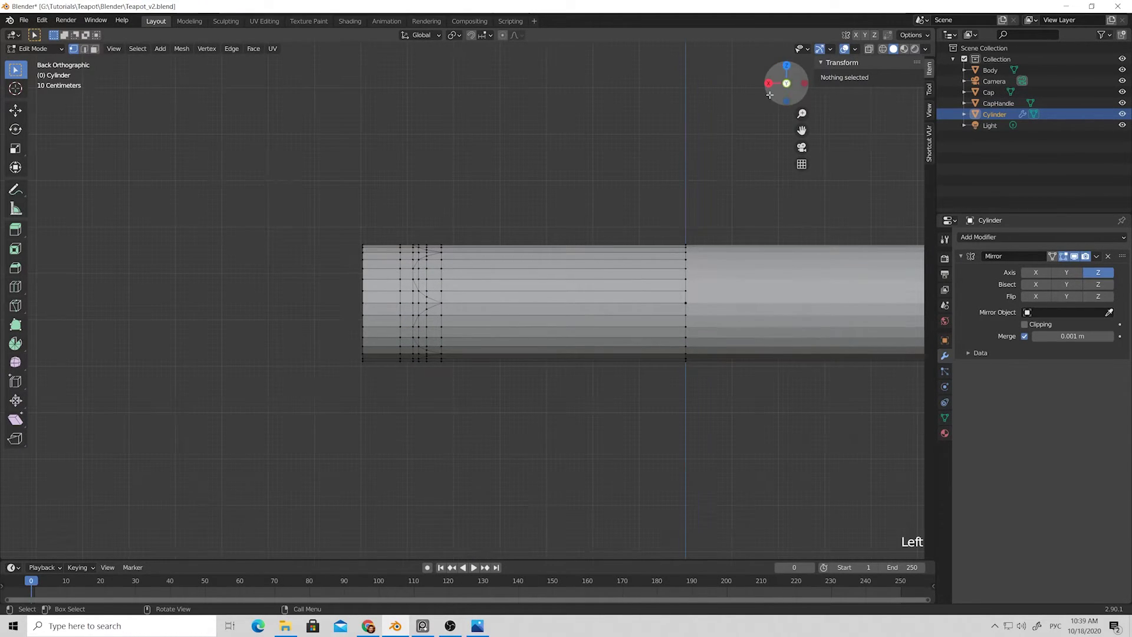
pyautogui.hotkey('alt', 'z')
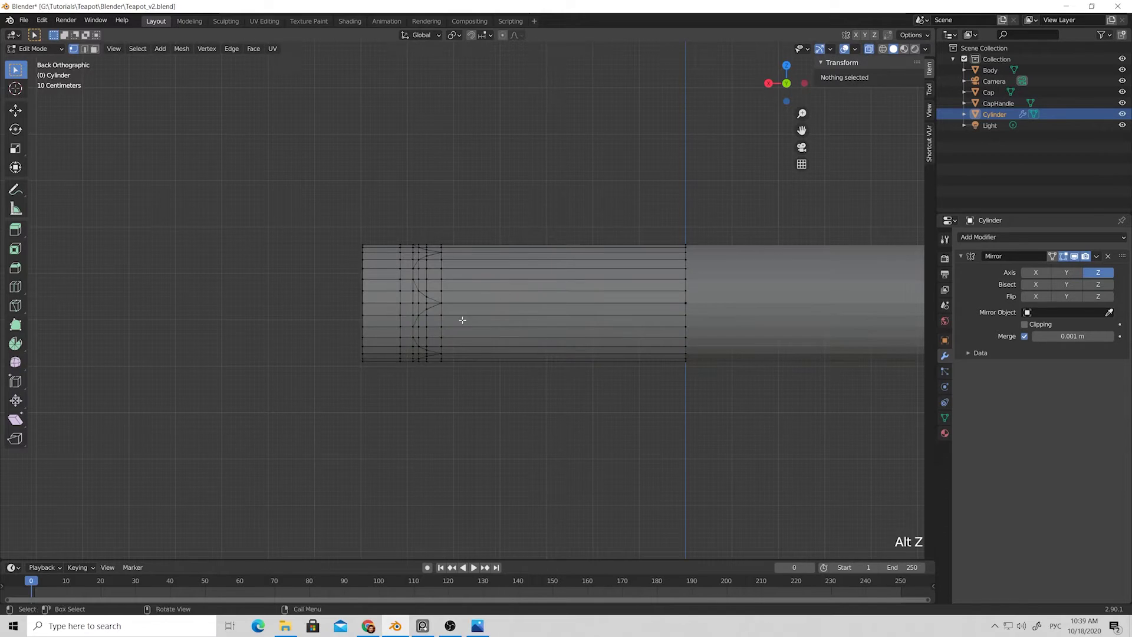
pyautogui.scroll(3, 465, 323)
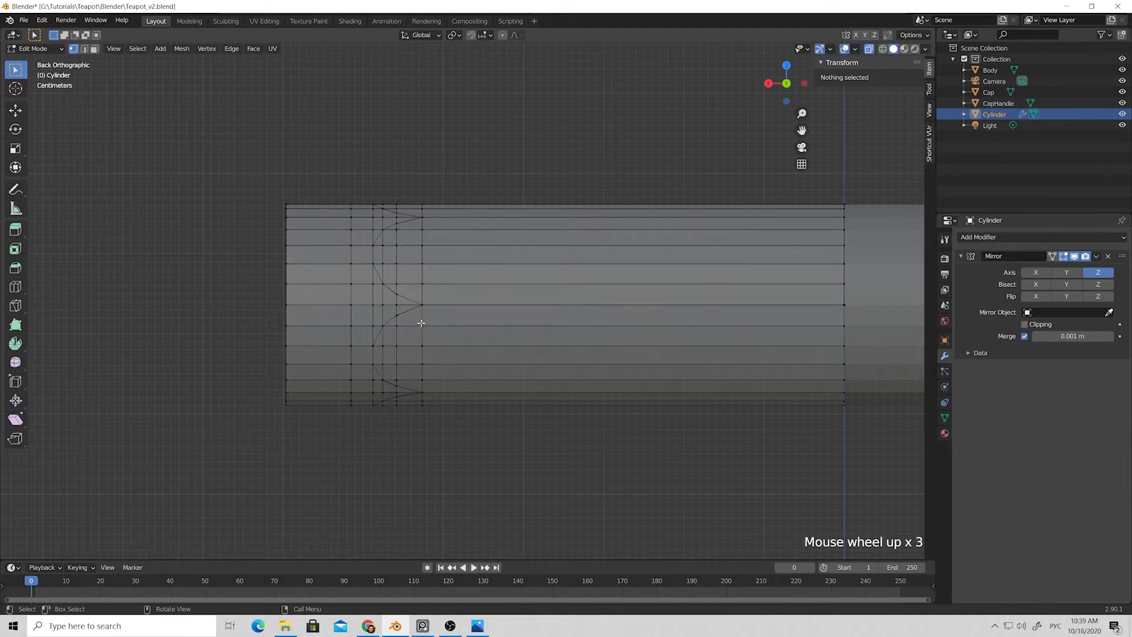
# Step: Select the four face bands of the middle section and scale them to 0.918 on Y and Z
pyautogui.moveTo(417, 322); pyautogui.dragTo(851, 387)
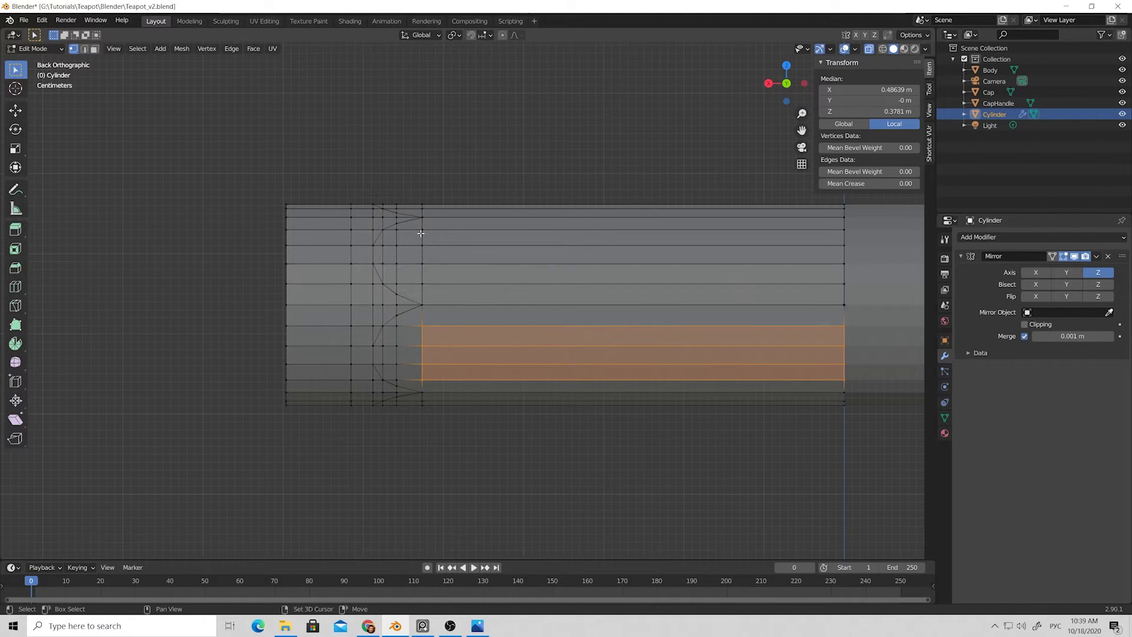
pyautogui.keyDown('shift'); pyautogui.moveTo(421, 233); pyautogui.dragTo(848, 295); pyautogui.keyUp('shift')
pyautogui.keyDown('shift'); pyautogui.moveTo(402, 191); pyautogui.dragTo(852, 213); pyautogui.keyUp('shift')
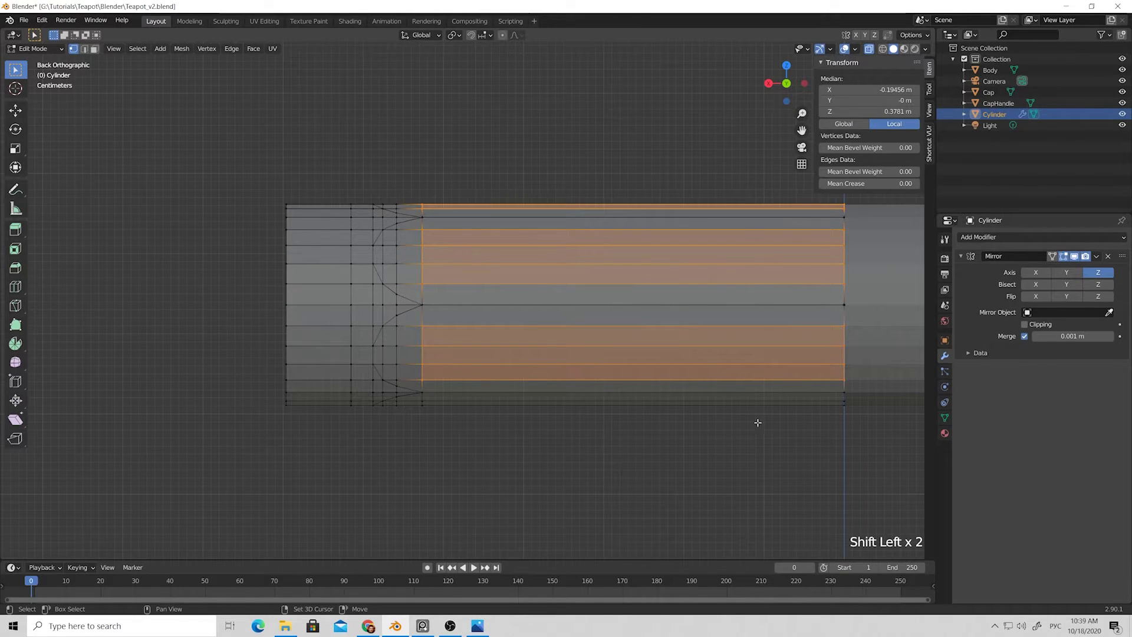
pyautogui.keyDown('shift'); pyautogui.moveTo(865, 424); pyautogui.dragTo(414, 397); pyautogui.keyUp('shift')
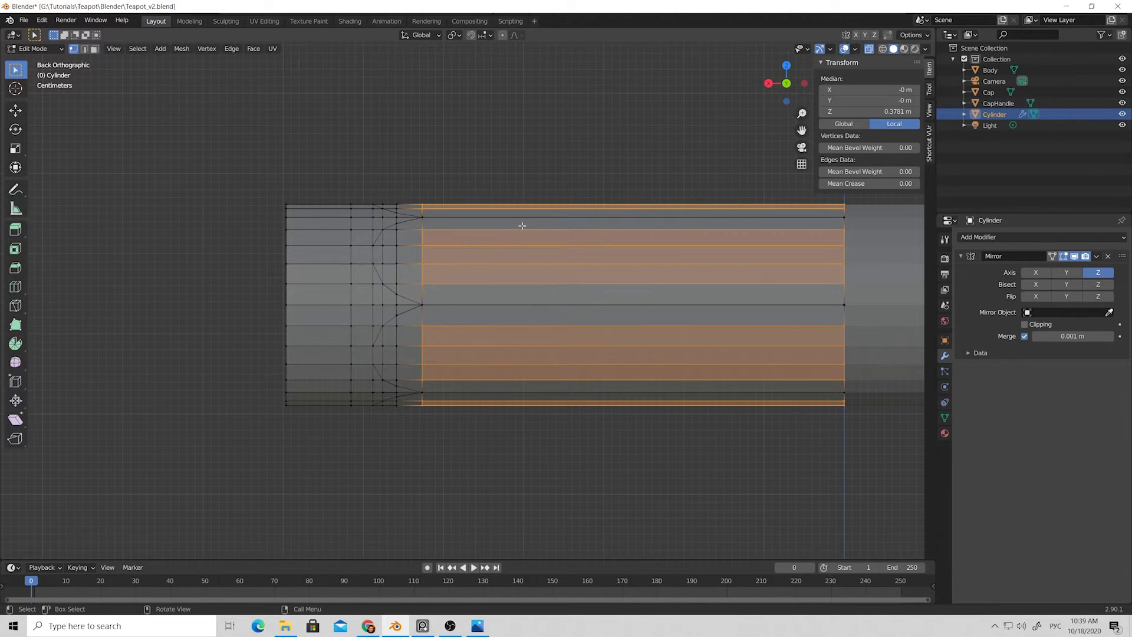
pyautogui.scroll(-2, 596, 182)
pyautogui.moveTo(596, 182)
pyautogui.mouseDown(button='middle')
pyautogui.moveTo(558, 220)
pyautogui.moveTo(332, 272)
pyautogui.mouseUp(button='middle')
pyautogui.hotkey('alt', 'z')
pyautogui.scroll(-2, 566, 222)
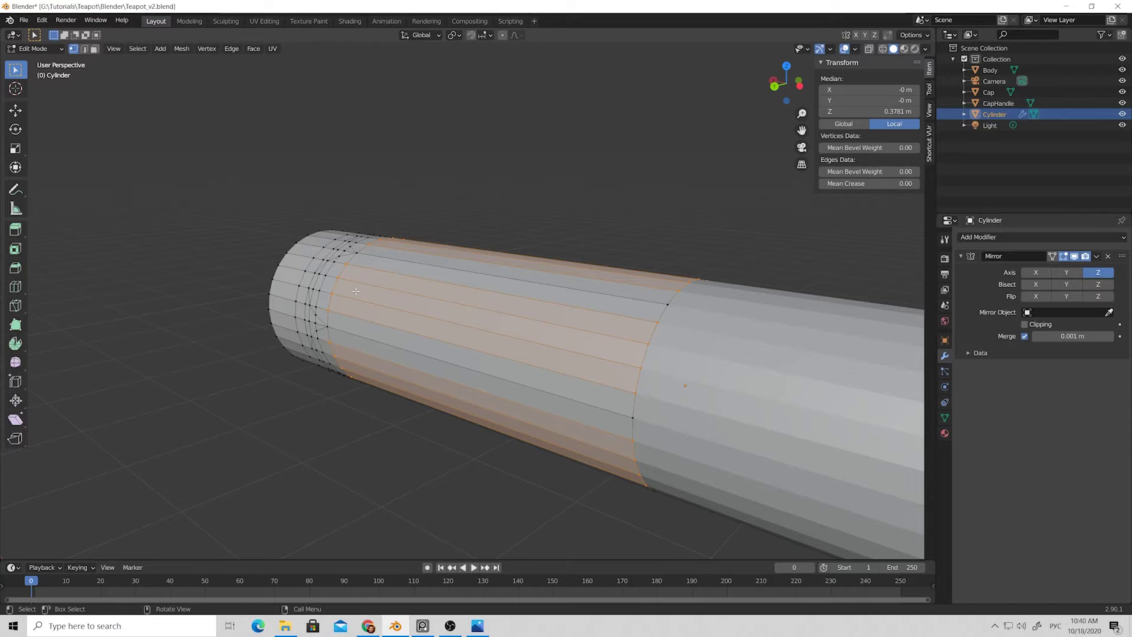
pyautogui.press('s')
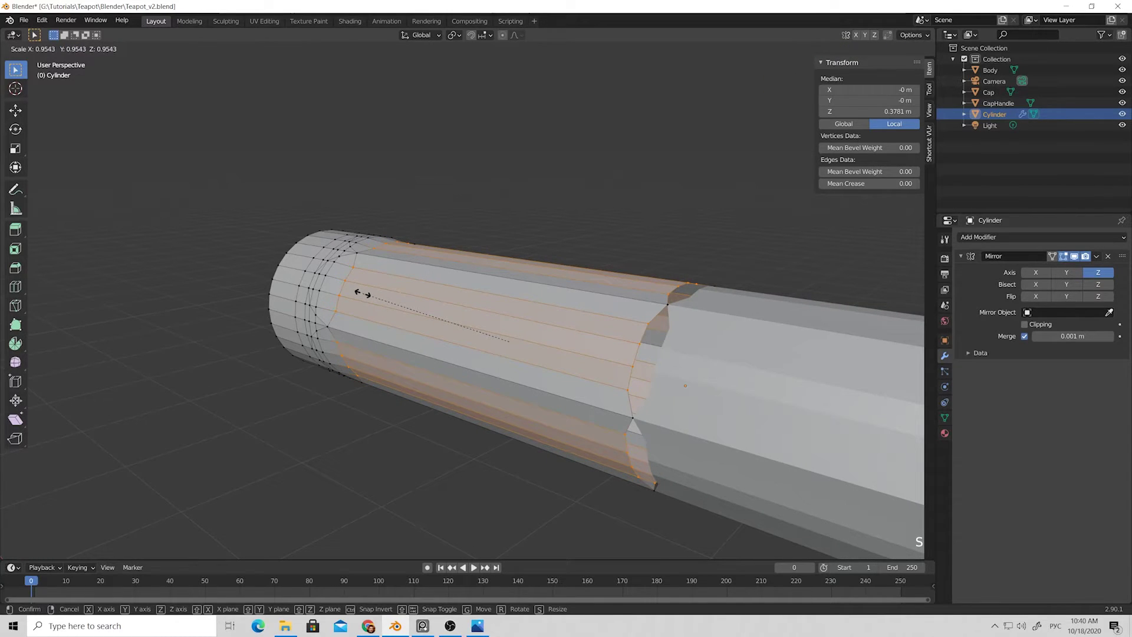
pyautogui.hotkey('shift', 'x')
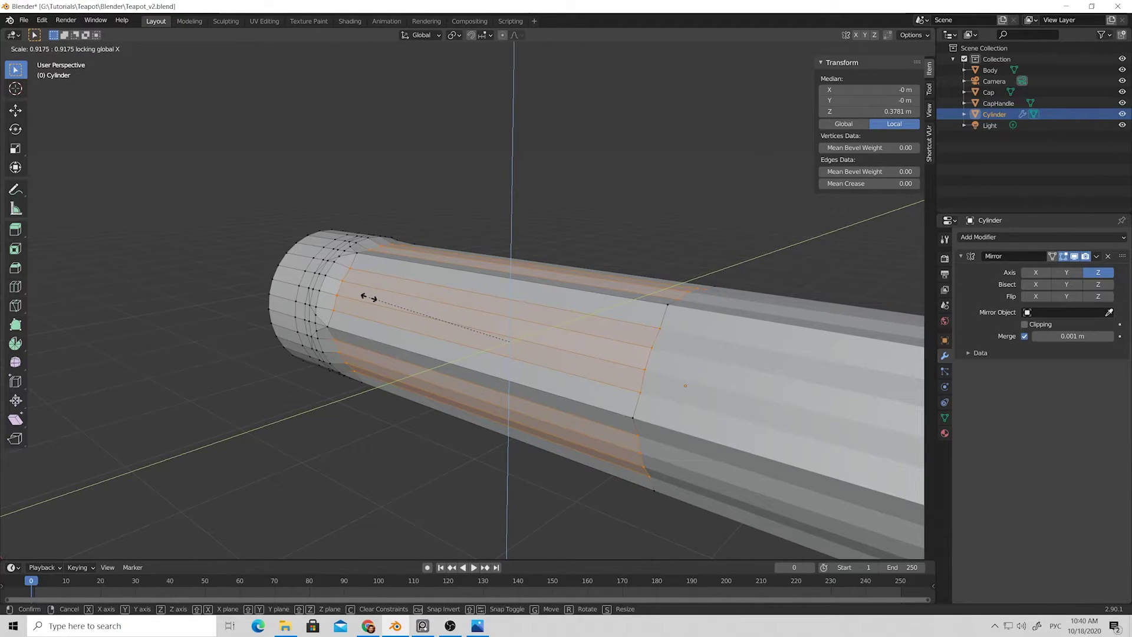
pyautogui.click(368, 298)
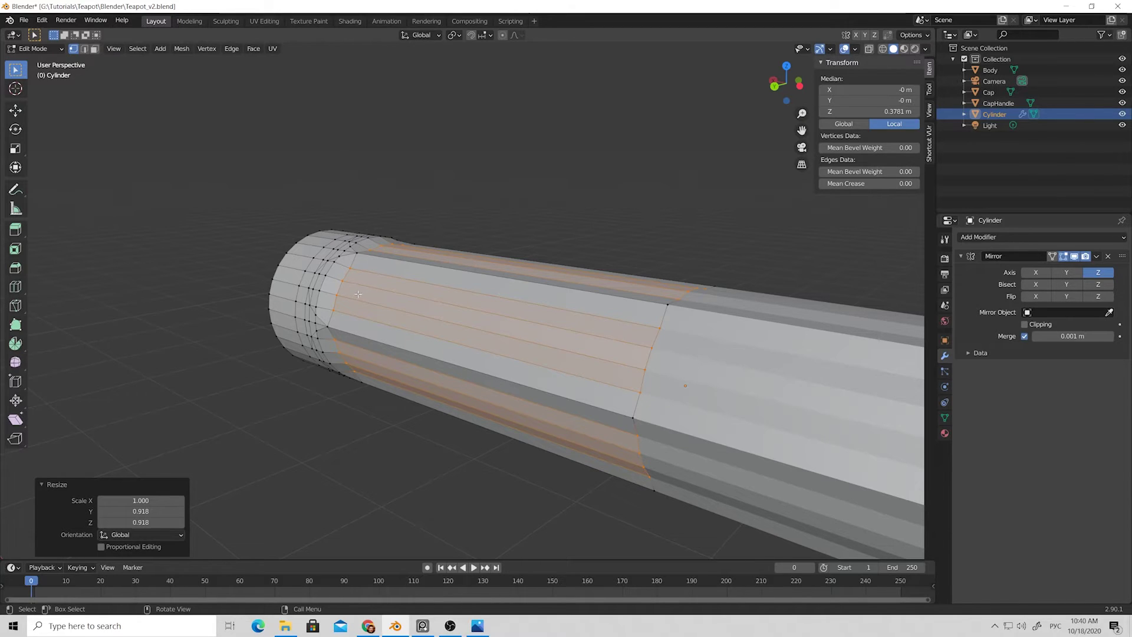
# Step: Select several individual face strips around the middle section in face mode
pyautogui.press('3')
pyautogui.click(388, 300)
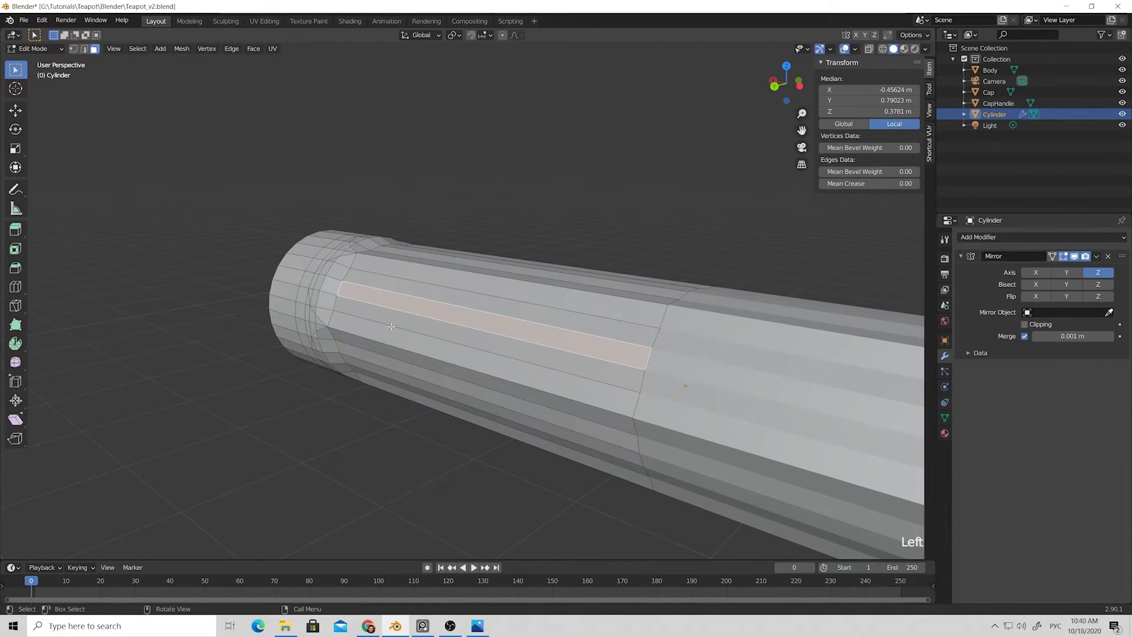
pyautogui.moveTo(387, 300); pyautogui.dragTo(384, 303, button='middle')
pyautogui.keyDown('ctrl'); pyautogui.click(384, 303); pyautogui.keyUp('ctrl')
pyautogui.click(385, 300)
pyautogui.keyDown('shift'); pyautogui.click(375, 232); pyautogui.keyUp('shift')
pyautogui.moveTo(376, 232); pyautogui.dragTo(410, 319, button='middle')
pyautogui.keyDown('shift'); pyautogui.click(398, 290); pyautogui.keyUp('shift')
pyautogui.keyDown('shift'); pyautogui.click(399, 300); pyautogui.keyUp('shift')
pyautogui.keyDown('shift'); pyautogui.click(381, 304); pyautogui.keyUp('shift')
pyautogui.keyDown('shift'); pyautogui.click(442, 271); pyautogui.keyUp('shift')
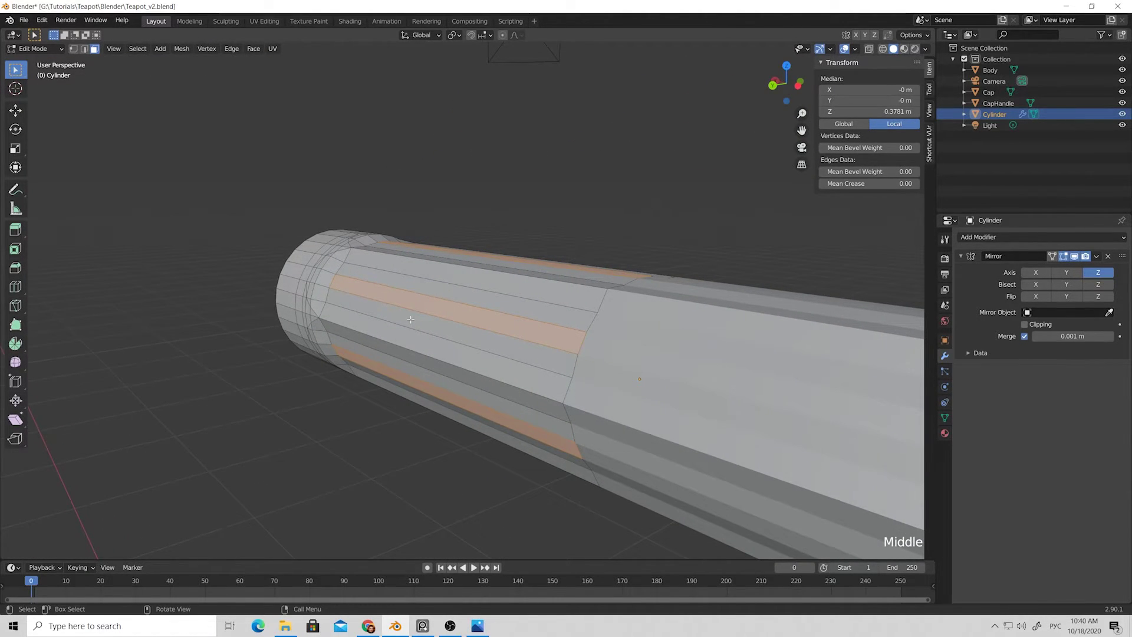
# Step: Scale the strips to 0.960 on Y and Z, keeping X, then clear the selection
pyautogui.press('s')
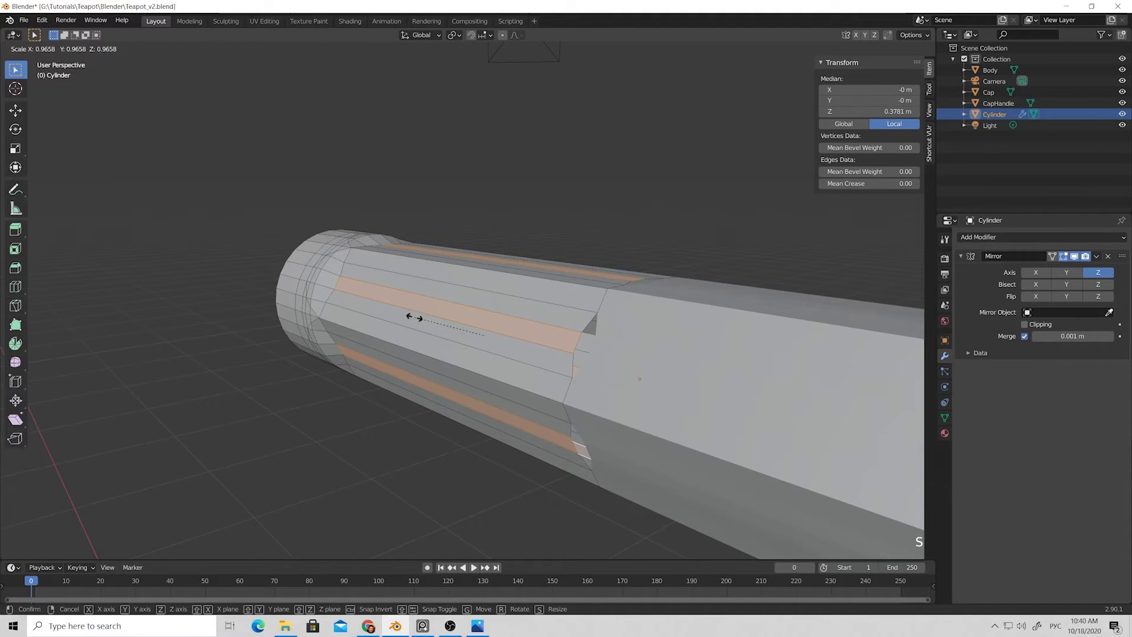
pyautogui.hotkey('shift', 'x')
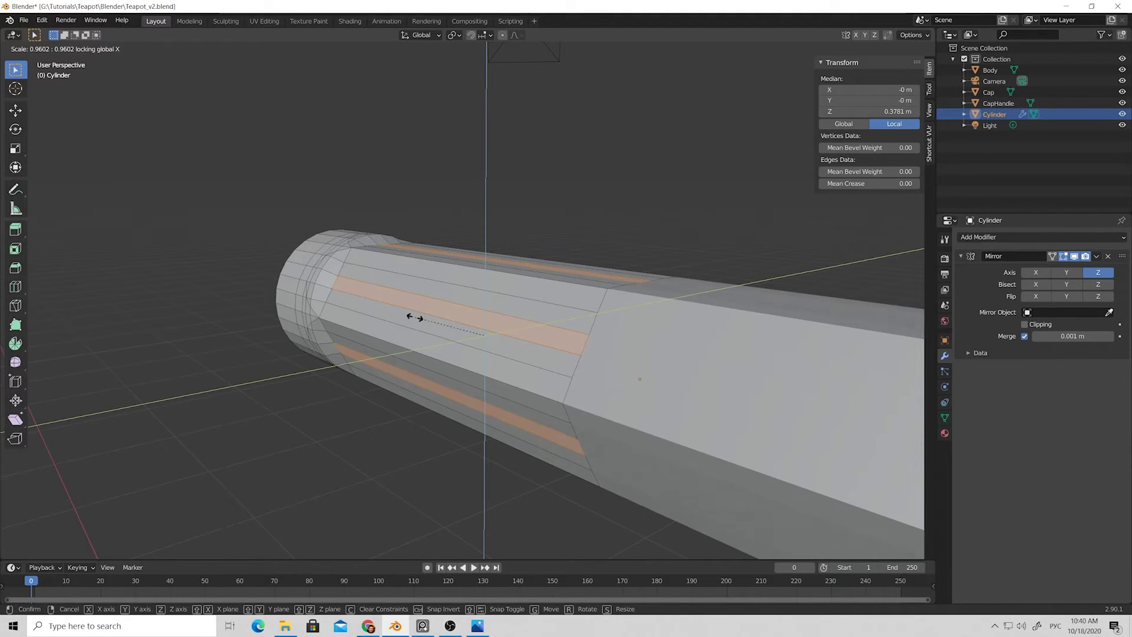
pyautogui.click(419, 318)
pyautogui.moveTo(420, 318); pyautogui.dragTo(400, 233, button='middle')
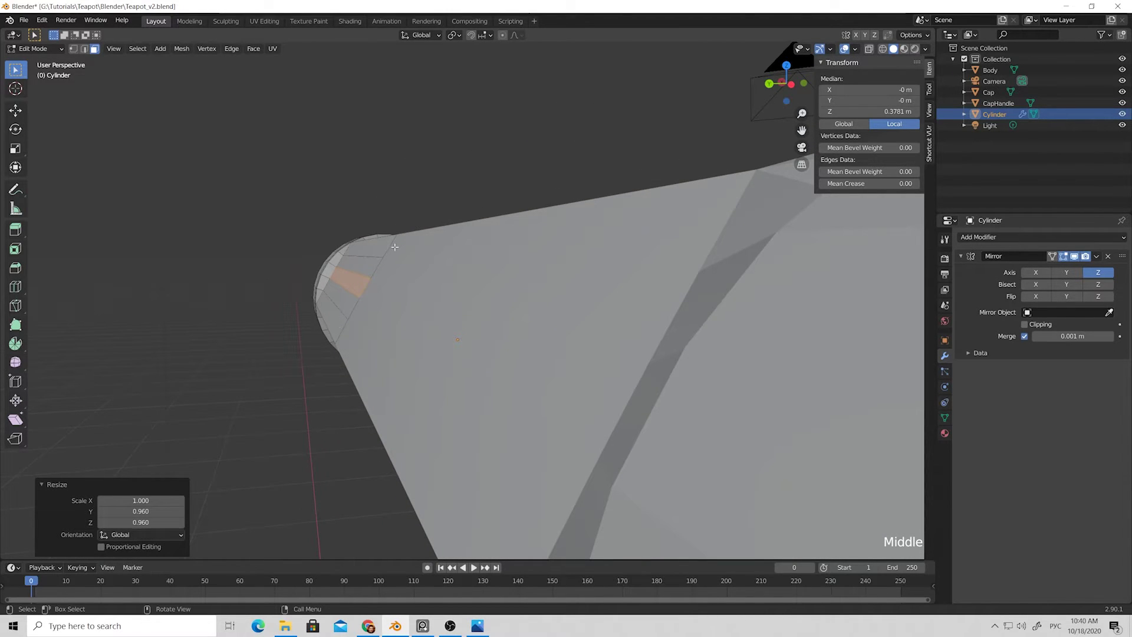
pyautogui.click(425, 204)
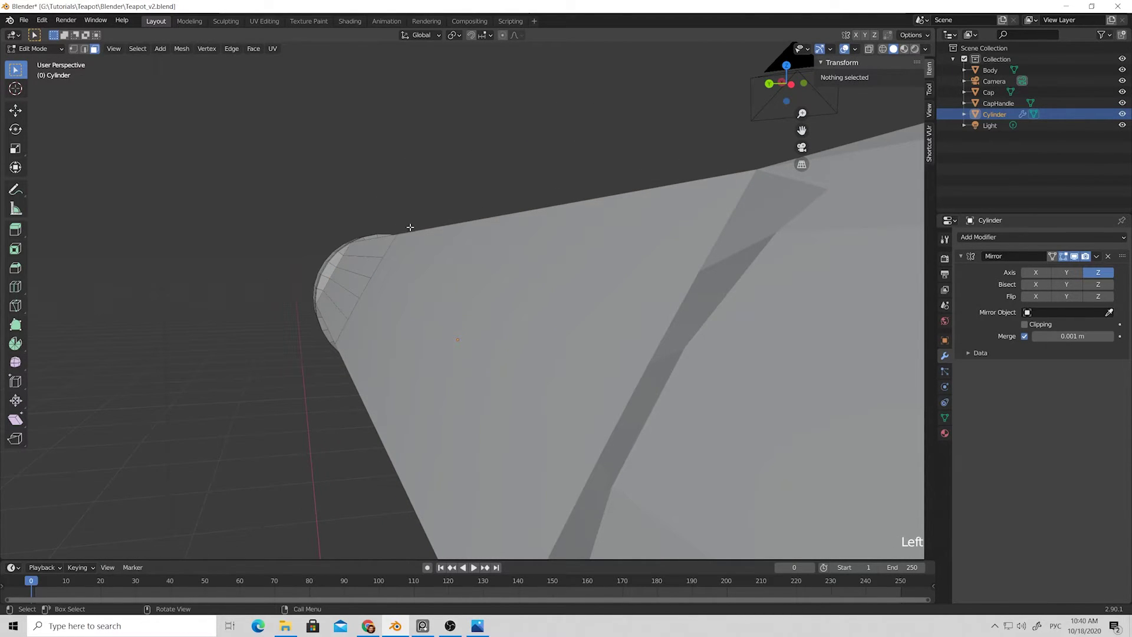
pyautogui.moveTo(411, 227); pyautogui.dragTo(522, 266, button='middle')
pyautogui.scroll(2, 395, 335)
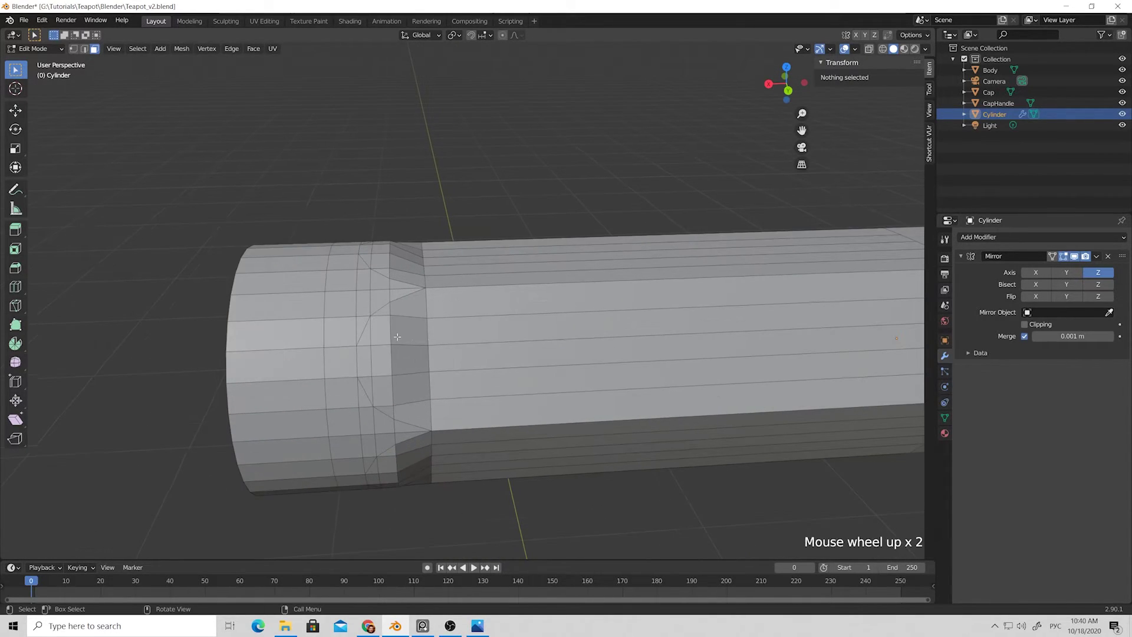
# Step: Switch to Back Orthographic view with X-ray on and edge select mode
pyautogui.click(785, 76)
pyautogui.hotkey('alt', 'z')
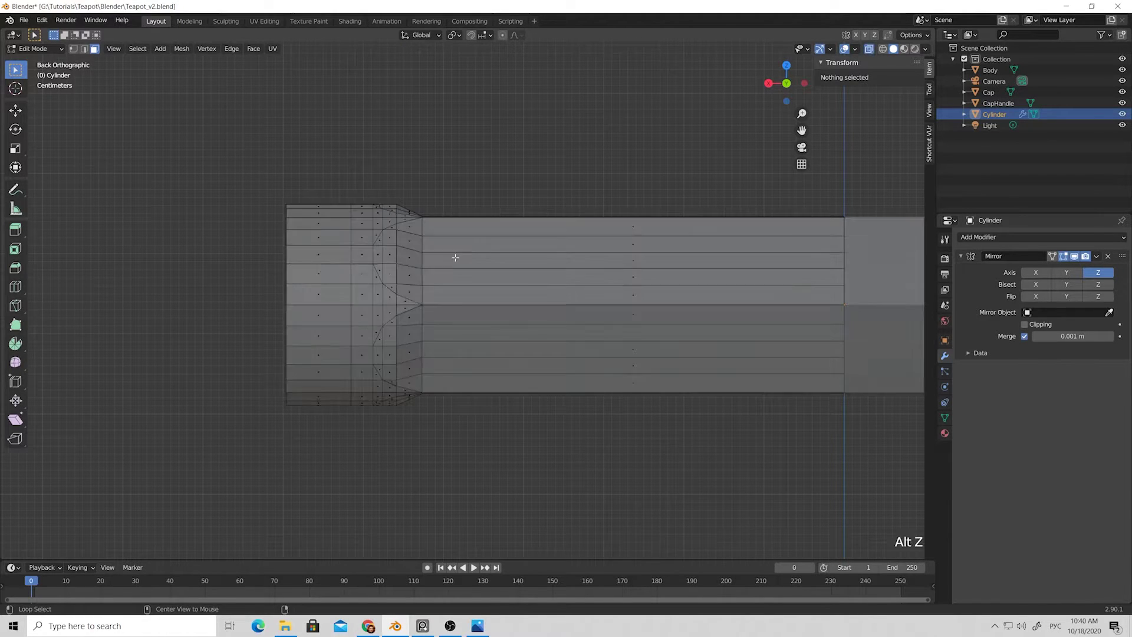
pyautogui.scroll(2, 393, 261)
pyautogui.scroll(2, 393, 262)
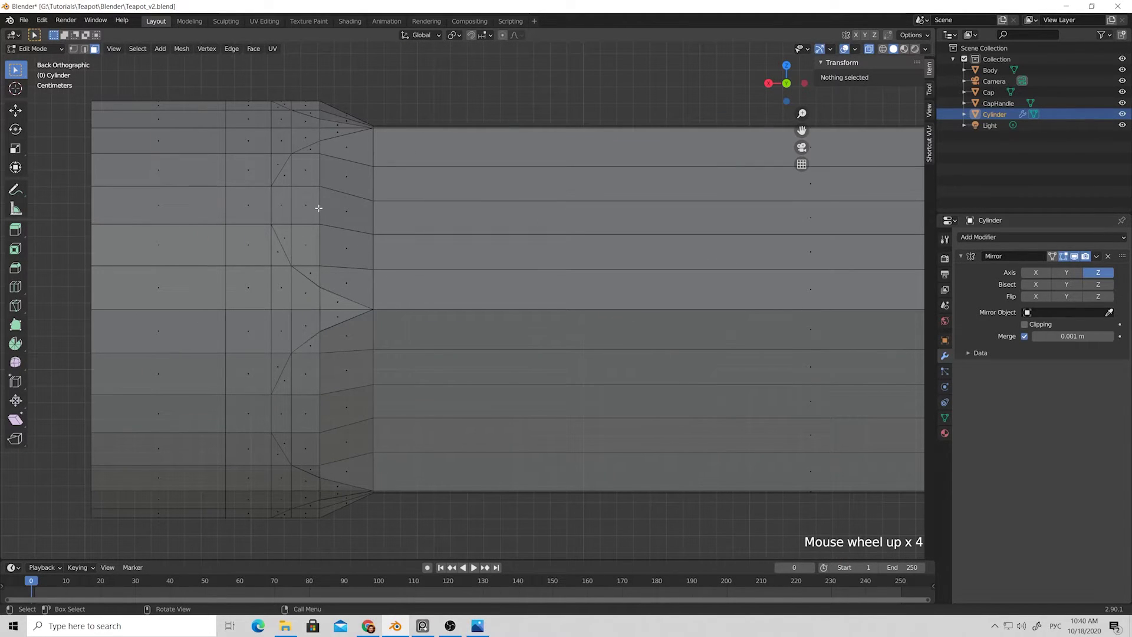
pyautogui.press('2')
# Step: Select the five visible vertical edges of the transition ring, from top to bottom
pyautogui.click(321, 208)
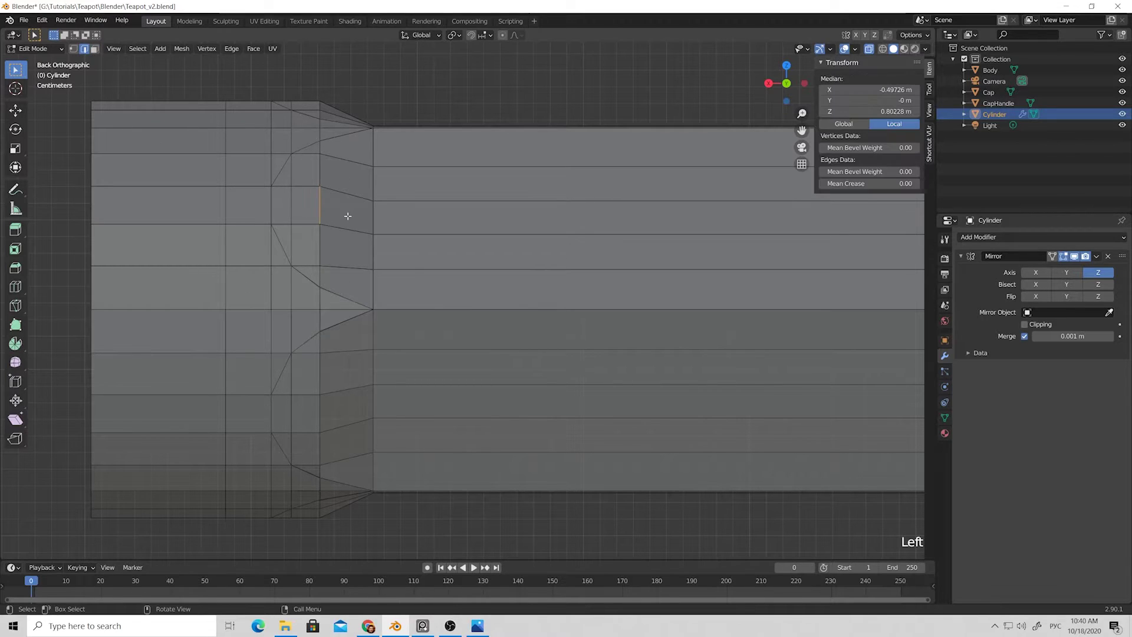
pyautogui.keyDown('shift'); pyautogui.click(320, 242); pyautogui.keyUp('shift')
pyautogui.keyDown('shift'); pyautogui.click(319, 172); pyautogui.keyUp('shift')
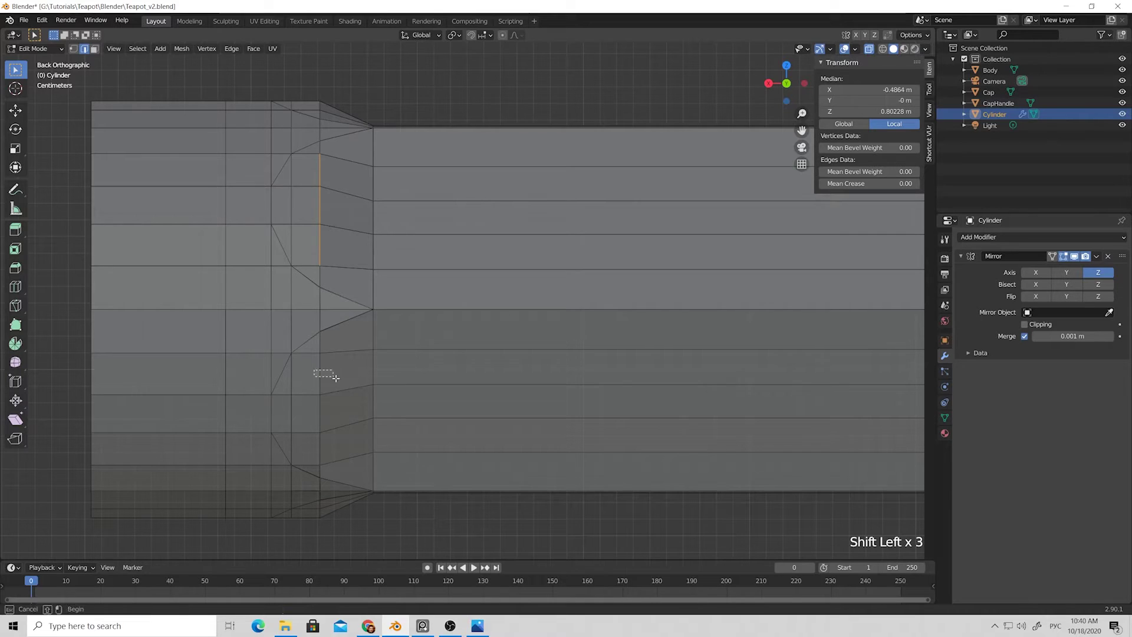
pyautogui.keyDown('shift'); pyautogui.click(317, 512); pyautogui.keyUp('shift')
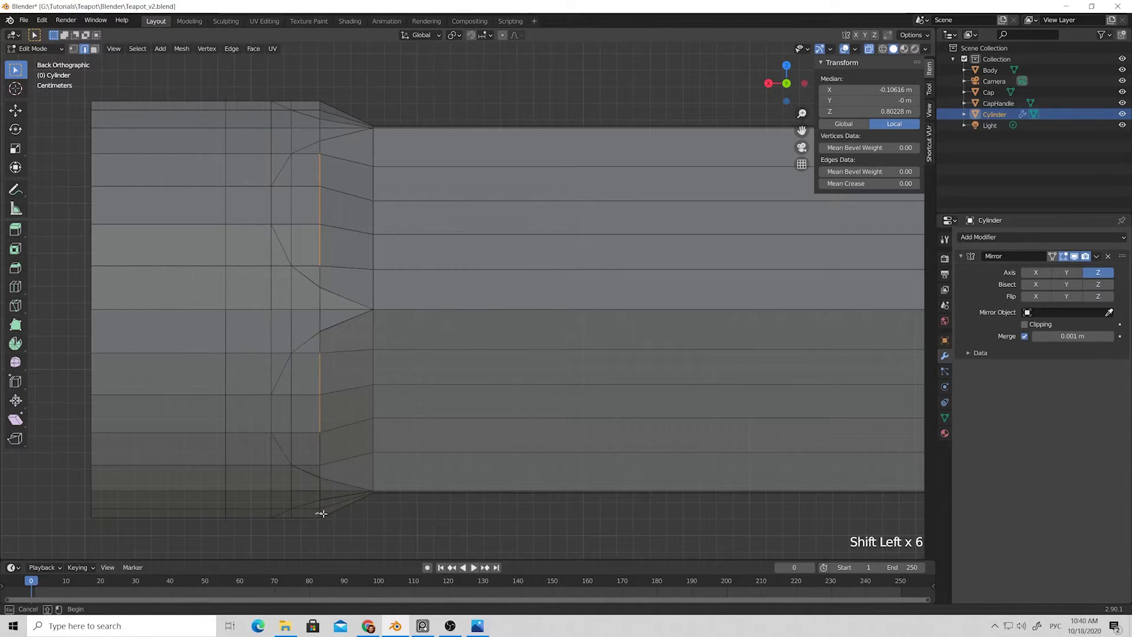
pyautogui.keyDown('shift'); pyautogui.click(317, 105); pyautogui.keyUp('shift')
pyautogui.scroll(-2, 354, 124)
# Step: Orbit around the tube and add the remaining hidden ring edges, with solid shading back on
pyautogui.moveTo(354, 123); pyautogui.dragTo(356, 194, button='middle')
pyautogui.keyDown('shift'); pyautogui.click(325, 318); pyautogui.keyUp('shift')
pyautogui.scroll(-4, 338, 281)
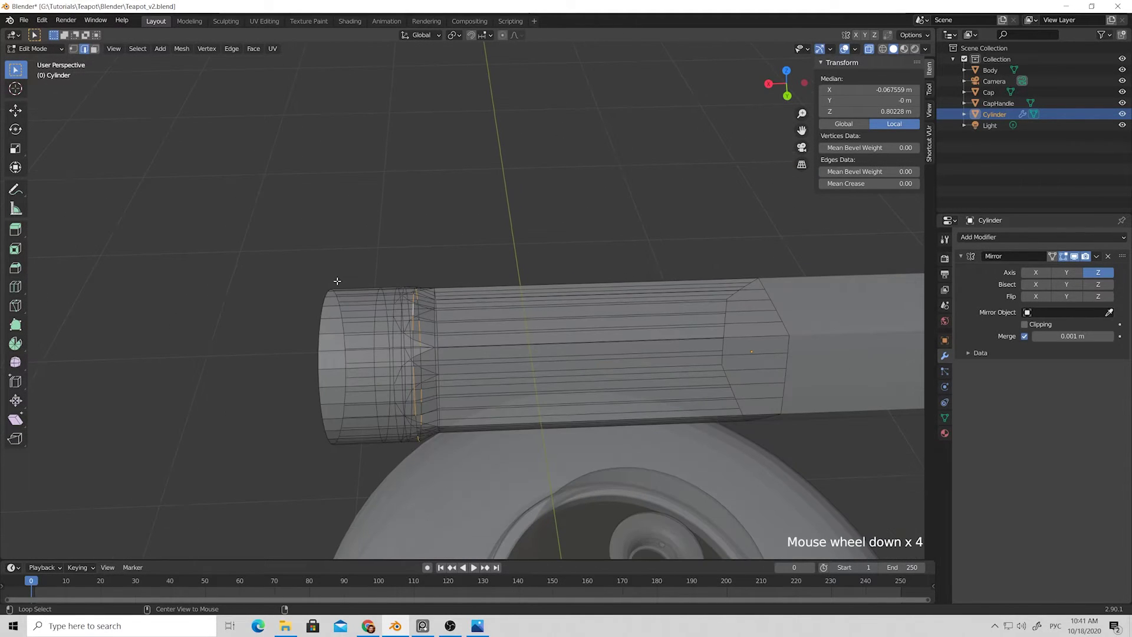
pyautogui.hotkey('alt', 'z')
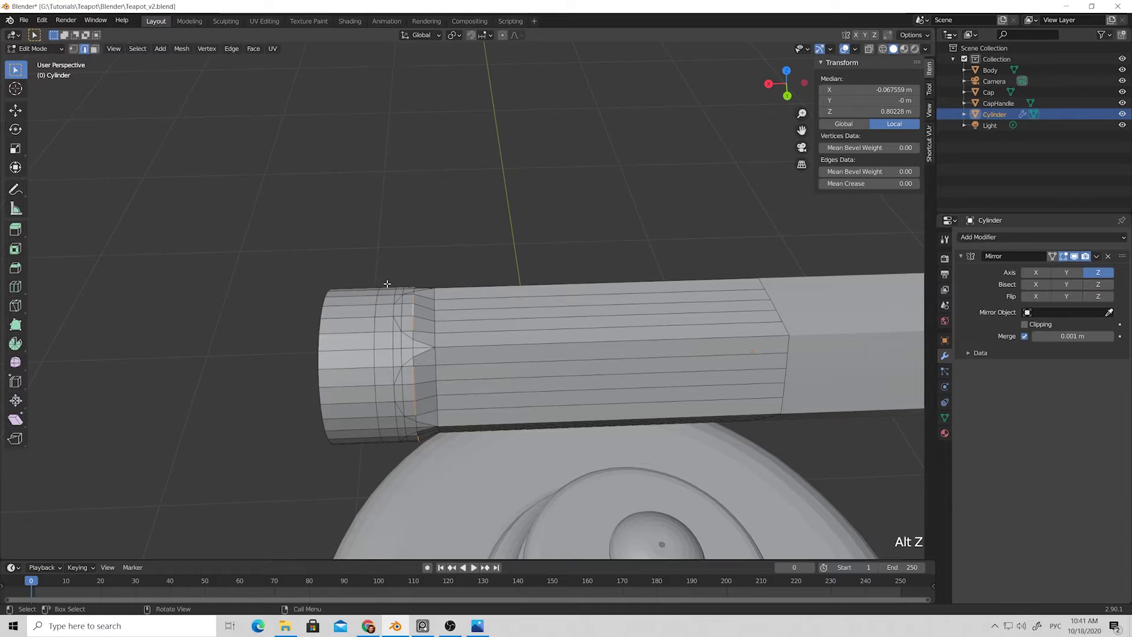
pyautogui.moveTo(384, 283)
pyautogui.keyDown('alt'); pyautogui.mouseDown(button='middle')
pyautogui.moveTo(386, 215)
pyautogui.moveTo(360, 310)
pyautogui.moveTo(442, 232)
pyautogui.moveTo(459, 230)
pyautogui.moveTo(455, 103)
pyautogui.moveTo(414, 127)
pyautogui.moveTo(416, 270)
pyautogui.moveTo(366, 235)
pyautogui.moveTo(357, 184)
pyautogui.mouseUp(button='middle'); pyautogui.keyUp('alt')
pyautogui.scroll(2, 360, 310)
pyautogui.keyDown('shift'); pyautogui.click(361, 311); pyautogui.keyUp('shift')
pyautogui.keyDown('shift'); pyautogui.click(448, 202); pyautogui.keyUp('shift')
# Step: Apply Set Flow to the transition-ring edges, then reselect the loop nearby
pyautogui.rightClick(356, 183)
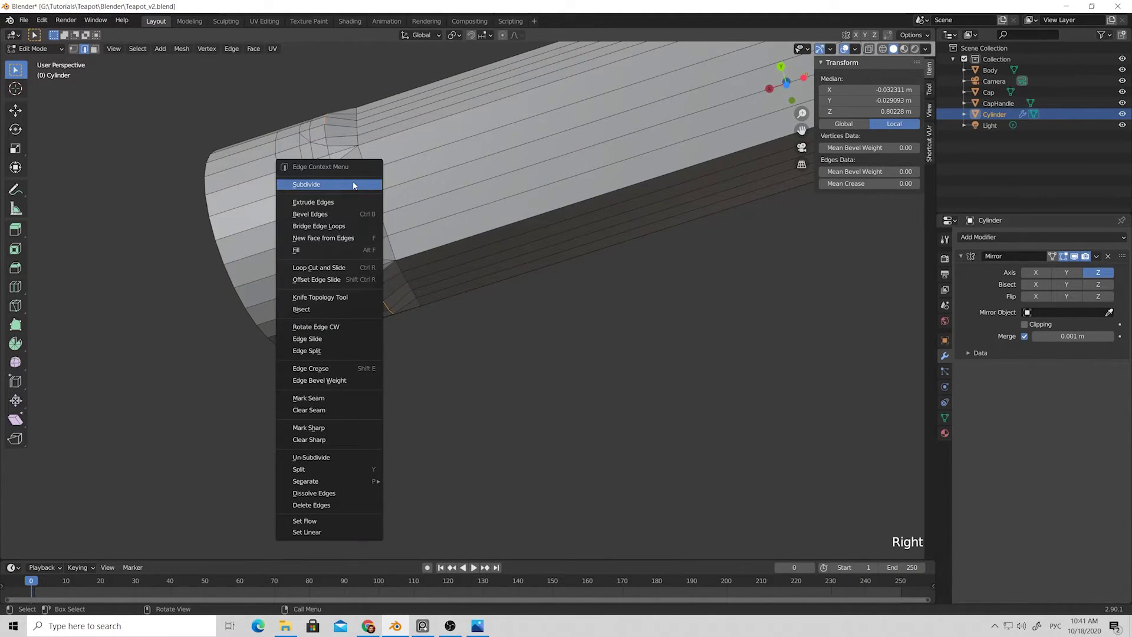
pyautogui.click(313, 522)
pyautogui.moveTo(336, 237); pyautogui.dragTo(381, 364, button='middle')
pyautogui.keyDown('shift'); pyautogui.click(326, 254); pyautogui.keyUp('shift')
pyautogui.keyDown('shift'); pyautogui.click(297, 220); pyautogui.keyUp('shift')
pyautogui.keyDown('shift'); pyautogui.click(331, 311); pyautogui.keyUp('shift')
# Step: Apply Set Flow twice more to the edge loop and clear the selection
pyautogui.rightClick(390, 325)
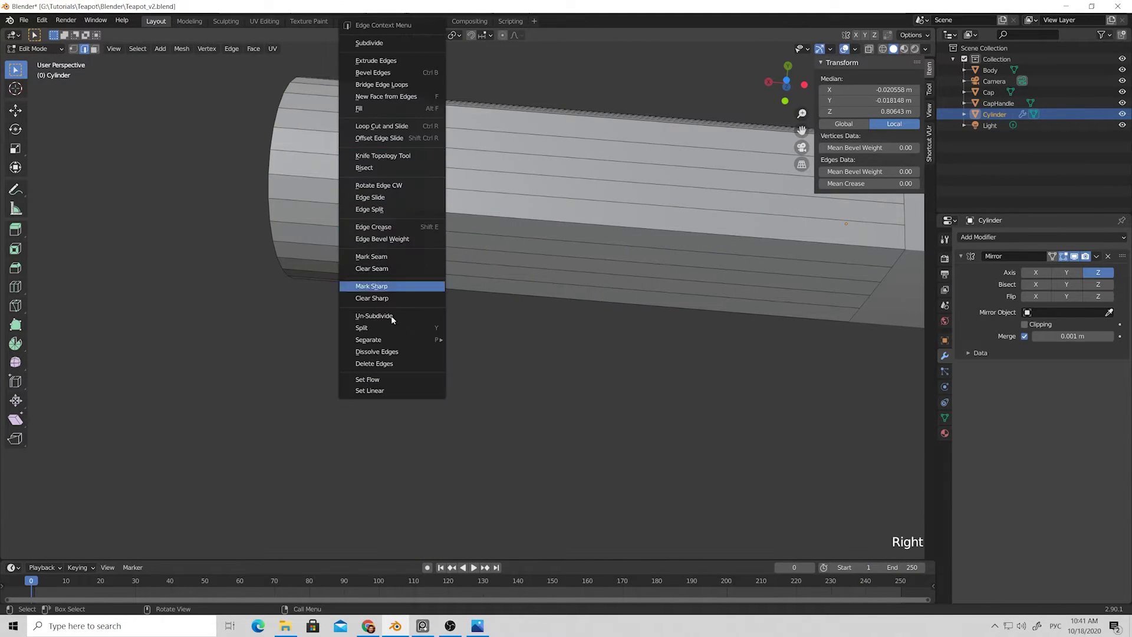
pyautogui.click(378, 379)
pyautogui.rightClick(392, 265)
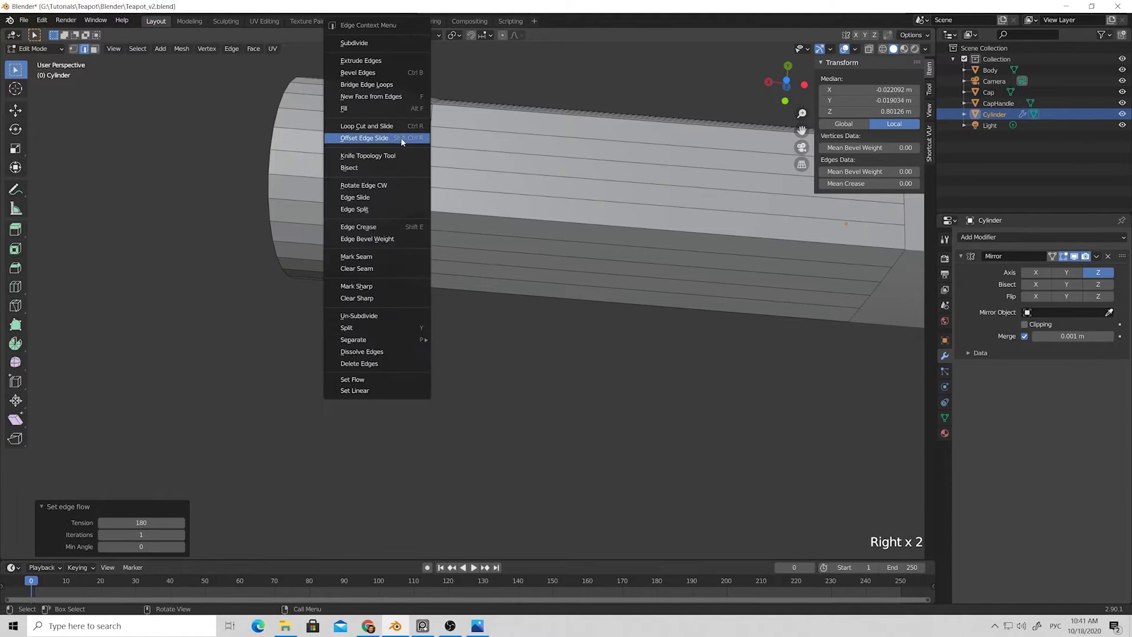
pyautogui.click(352, 378)
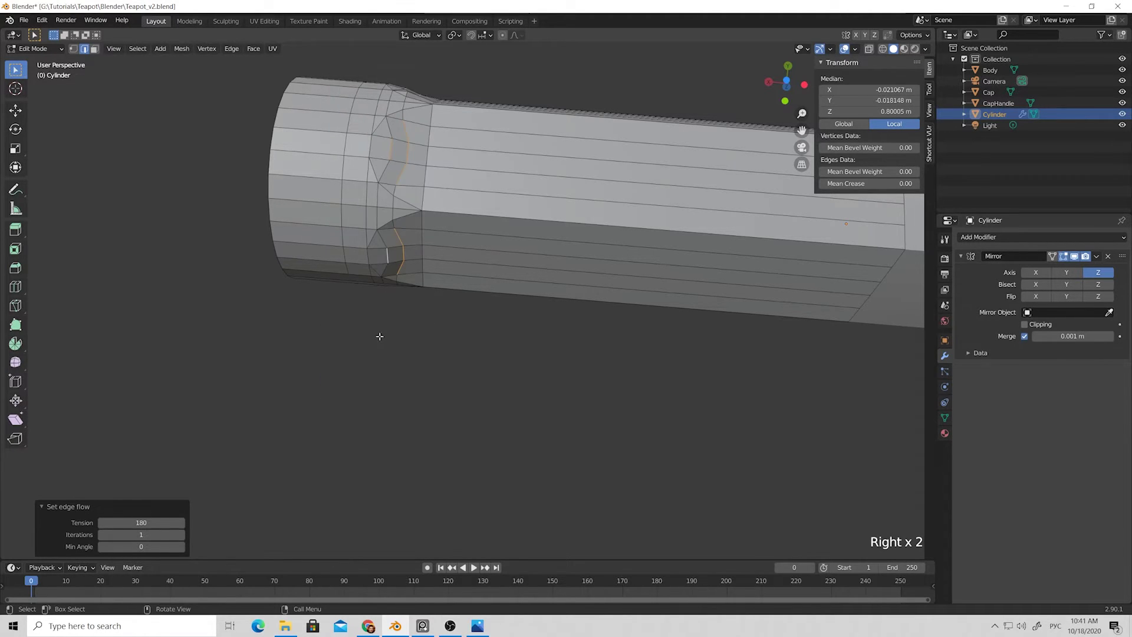
pyautogui.moveTo(382, 329); pyautogui.dragTo(397, 253, button='middle')
pyautogui.click(409, 157)
pyautogui.scroll(-3, 409, 156)
# Step: Select four edges around the cylinder's end ring
pyautogui.scroll(4, 361, 323)
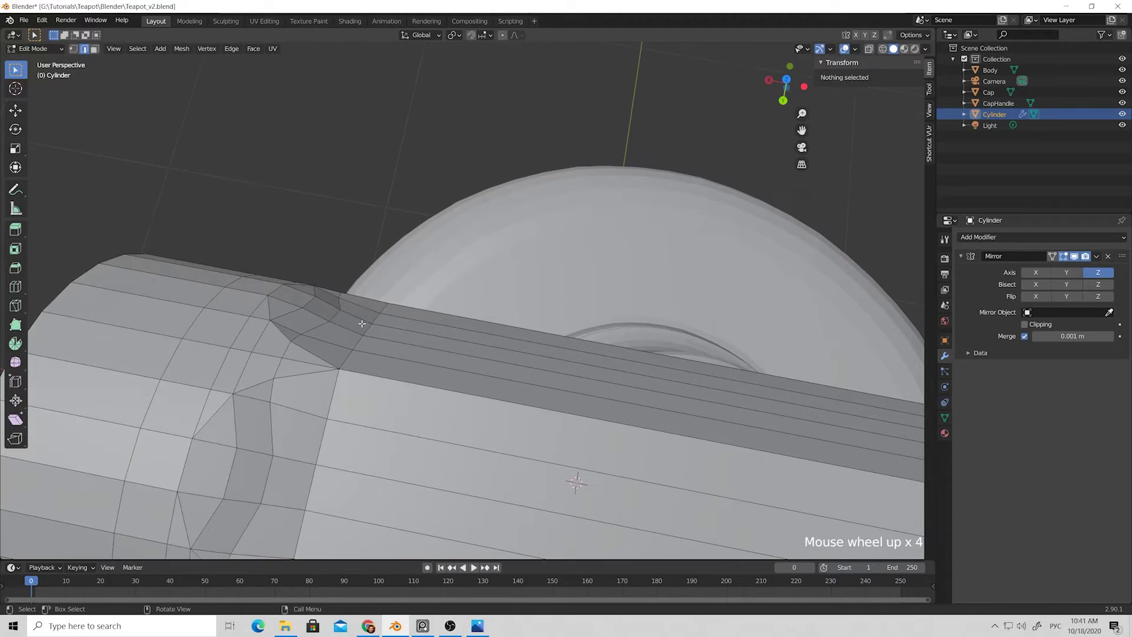
pyautogui.click(312, 305)
pyautogui.scroll(-1, 277, 398)
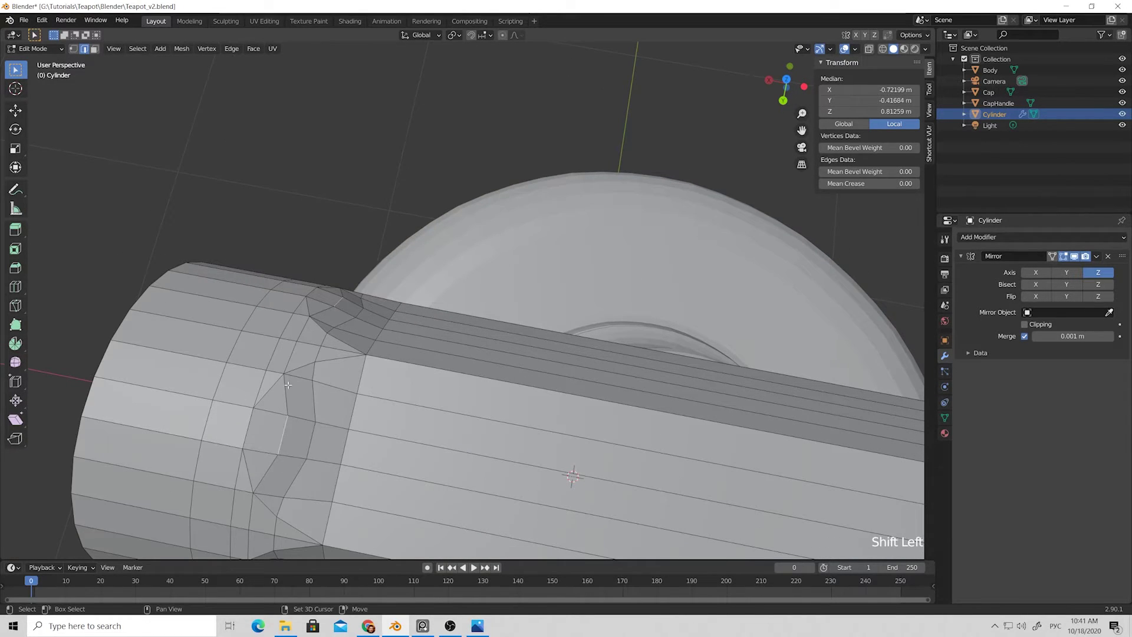
pyautogui.scroll(-3, 284, 434)
pyautogui.moveTo(330, 366); pyautogui.dragTo(434, 193, button='middle')
pyautogui.keyDown('shift'); pyautogui.click(387, 351); pyautogui.keyUp('shift')
pyautogui.keyDown('shift'); pyautogui.click(400, 230); pyautogui.keyUp('shift')
pyautogui.keyDown('shift'); pyautogui.click(410, 238); pyautogui.keyUp('shift')
pyautogui.scroll(2, 434, 193)
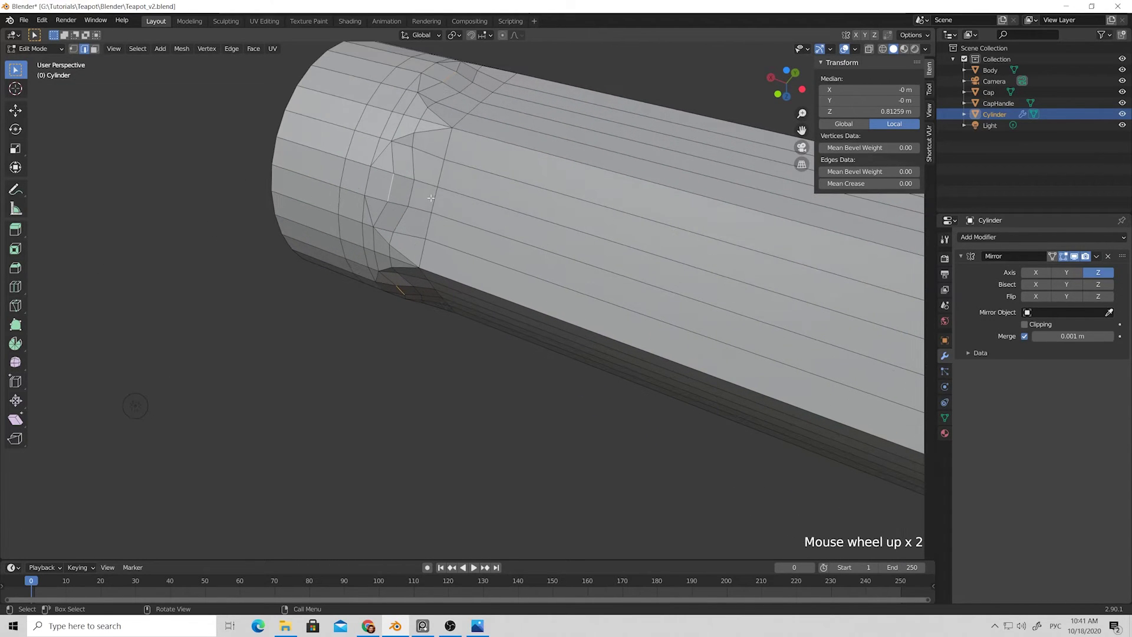
# Step: Scale the selected edges uniformly to 0.971
pyautogui.press('s')
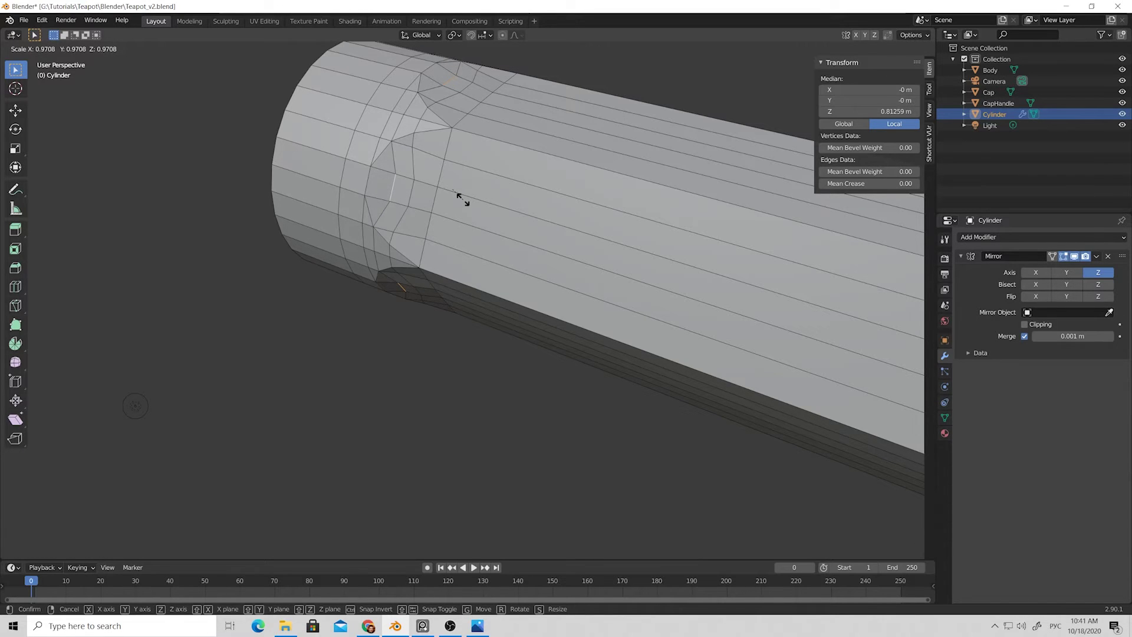
pyautogui.click(463, 200)
pyautogui.moveTo(440, 203); pyautogui.dragTo(407, 221, button='middle')
pyautogui.click(405, 225)
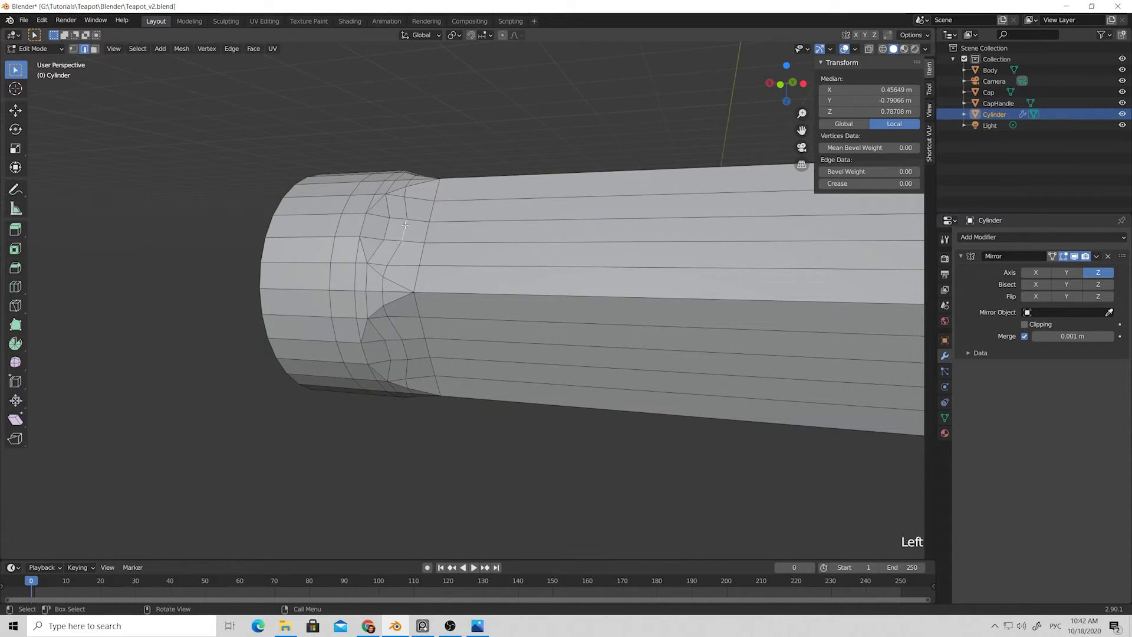
# Step: Select a further set of edges all around the end ring
pyautogui.keyDown('shift'); pyautogui.click(403, 347); pyautogui.keyUp('shift')
pyautogui.moveTo(399, 354); pyautogui.dragTo(445, 147, button='middle')
pyautogui.scroll(-2, 446, 148)
pyautogui.scroll(1, 445, 147)
pyautogui.keyDown('shift'); pyautogui.click(464, 102); pyautogui.keyUp('shift')
pyautogui.moveTo(464, 101); pyautogui.dragTo(333, 79, button='middle')
pyautogui.keyDown('shift'); pyautogui.click(576, 362); pyautogui.keyUp('shift')
pyautogui.moveTo(576, 362); pyautogui.dragTo(552, 215, button='middle')
pyautogui.keyDown('shift'); pyautogui.click(549, 282); pyautogui.keyUp('shift')
pyautogui.keyDown('shift'); pyautogui.click(543, 226); pyautogui.keyUp('shift')
# Step: Apply Set Flow to these end-ring edges, then deselect and inspect the rim
pyautogui.rightClick(530, 289)
pyautogui.click(537, 377)
pyautogui.click(536, 377)
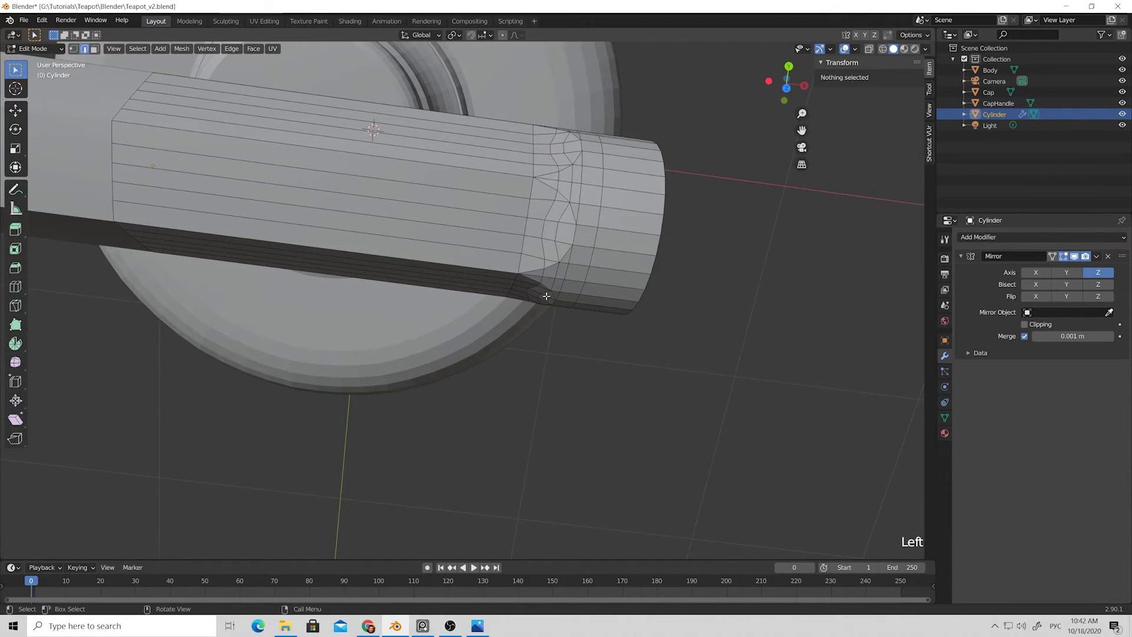
pyautogui.moveTo(537, 377); pyautogui.dragTo(795, 296, button='middle')
pyautogui.scroll(-3, 746, 356)
pyautogui.scroll(5, 794, 297)
pyautogui.moveTo(454, 272)
pyautogui.mouseDown(button='middle')
pyautogui.moveTo(446, 266)
pyautogui.moveTo(461, 279)
pyautogui.mouseUp(button='middle')
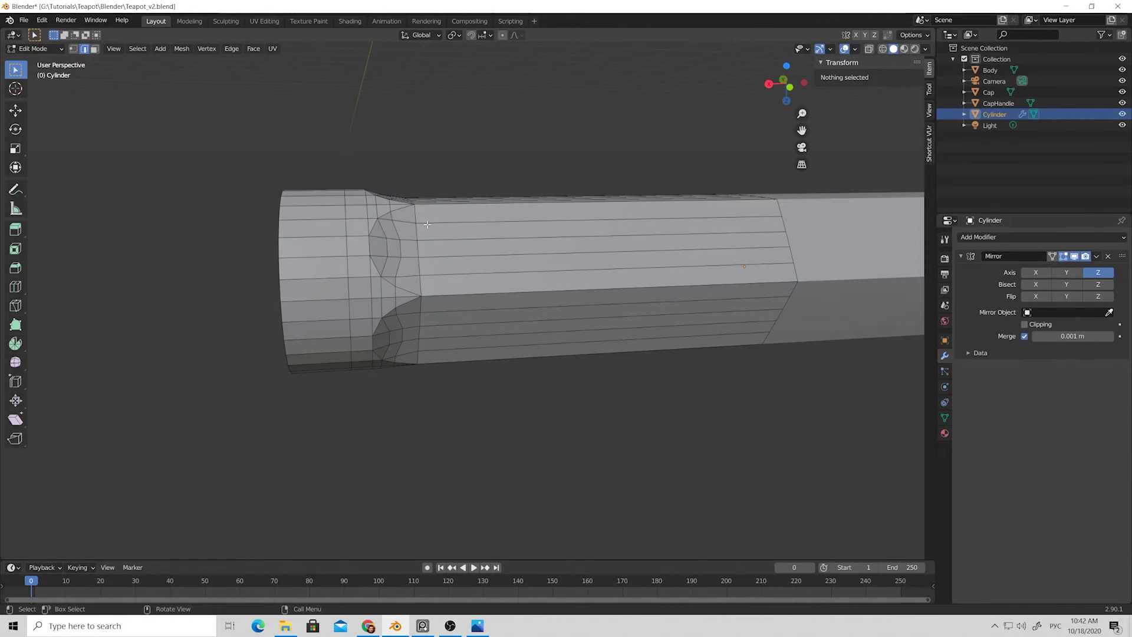
pyautogui.moveTo(429, 226); pyautogui.dragTo(412, 197, button='middle')
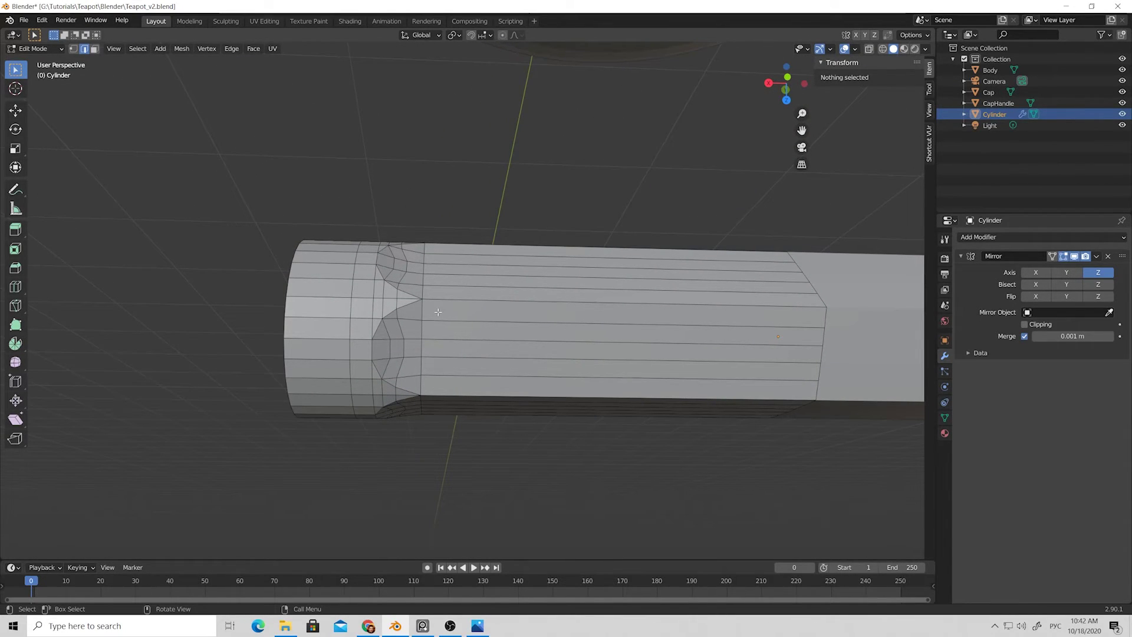
pyautogui.scroll(-3, 432, 312)
pyautogui.moveTo(432, 312); pyautogui.dragTo(450, 374, button='middle')
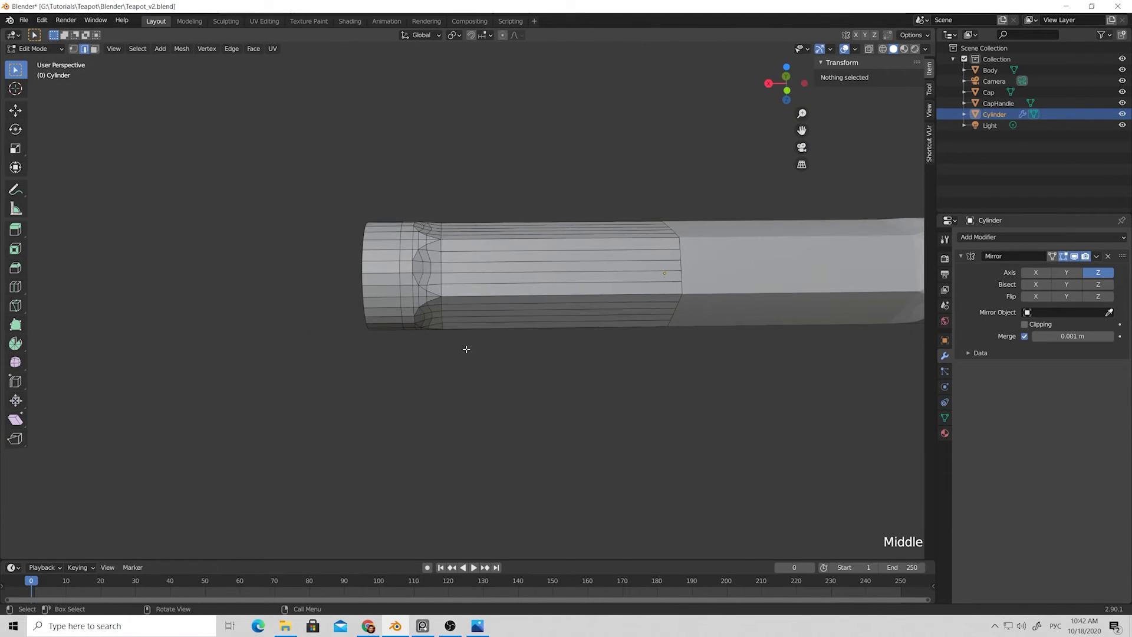
pyautogui.scroll(-5, 472, 327)
pyautogui.scroll(-1, 473, 327)
pyautogui.moveTo(490, 313); pyautogui.dragTo(467, 386, button='middle')
# Step: Add three loop cuts across the handle's narrow waist
pyautogui.scroll(6, 471, 377)
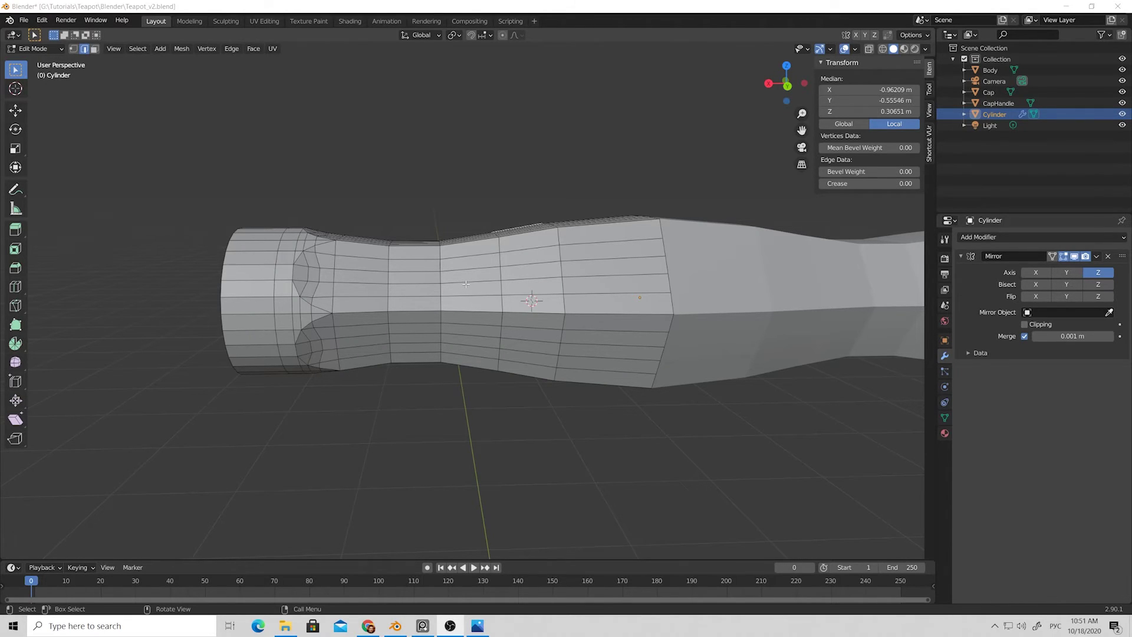
pyautogui.moveTo(482, 284); pyautogui.dragTo(468, 274, button='middle')
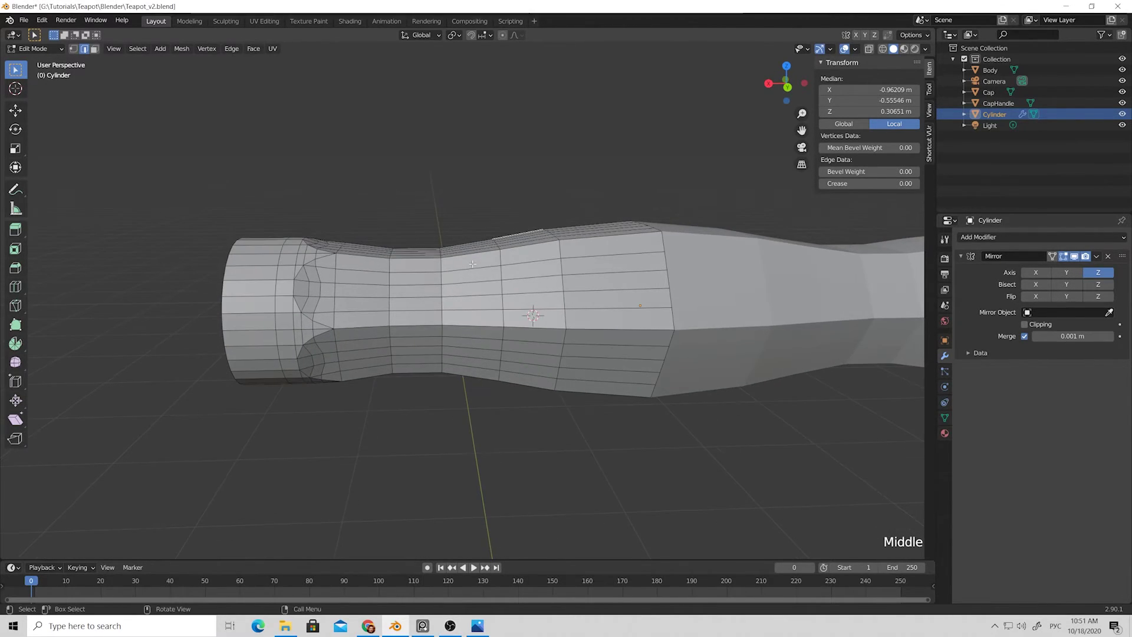
pyautogui.hotkey('ctrl', 'r')
pyautogui.click(471, 279)
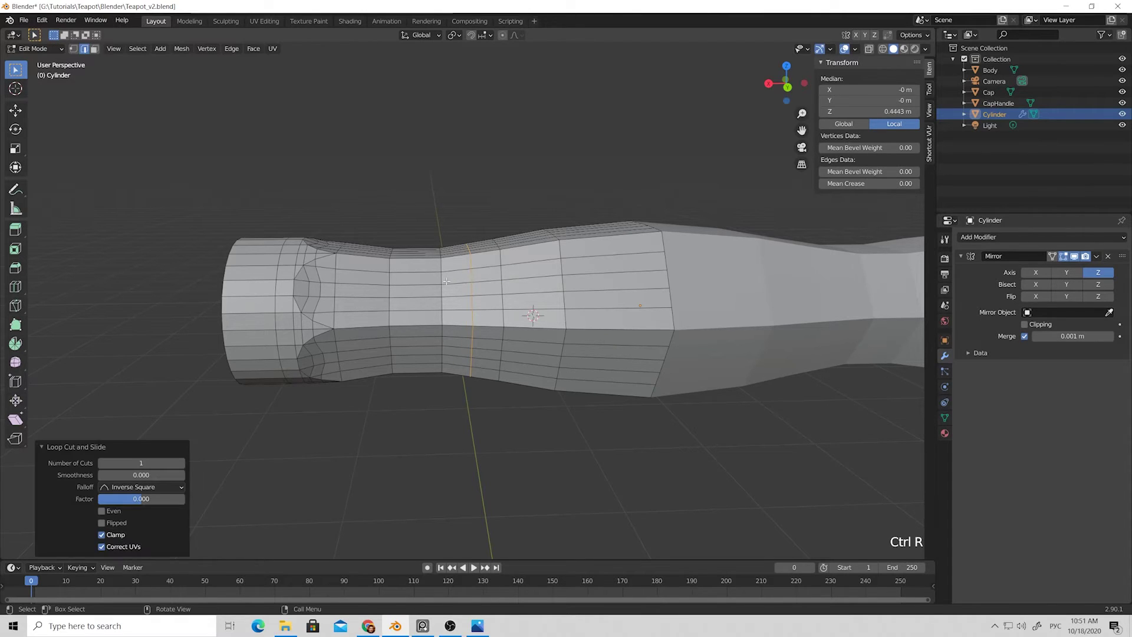
pyautogui.hotkey('ctrl', 'r')
pyautogui.click(417, 278)
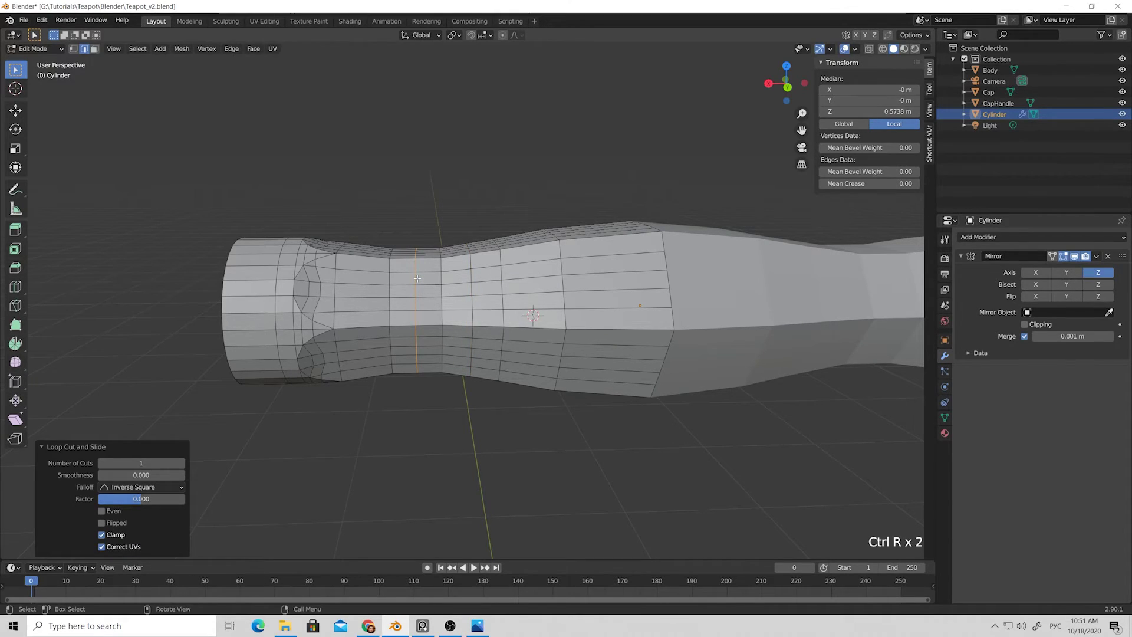
pyautogui.hotkey('ctrl', 'r')
pyautogui.click(364, 275)
# Step: Add two more loop cuts toward the thicker end and select the new loops
pyautogui.hotkey('ctrl', 'r')
pyautogui.click(528, 282)
pyautogui.click(527, 281)
pyautogui.hotkey('ctrl', 'r')
pyautogui.click(602, 282)
pyautogui.click(601, 282)
pyautogui.keyDown('alt'); pyautogui.keyDown('shift'); pyautogui.click(529, 284); pyautogui.keyUp('shift'); pyautogui.keyUp('alt')
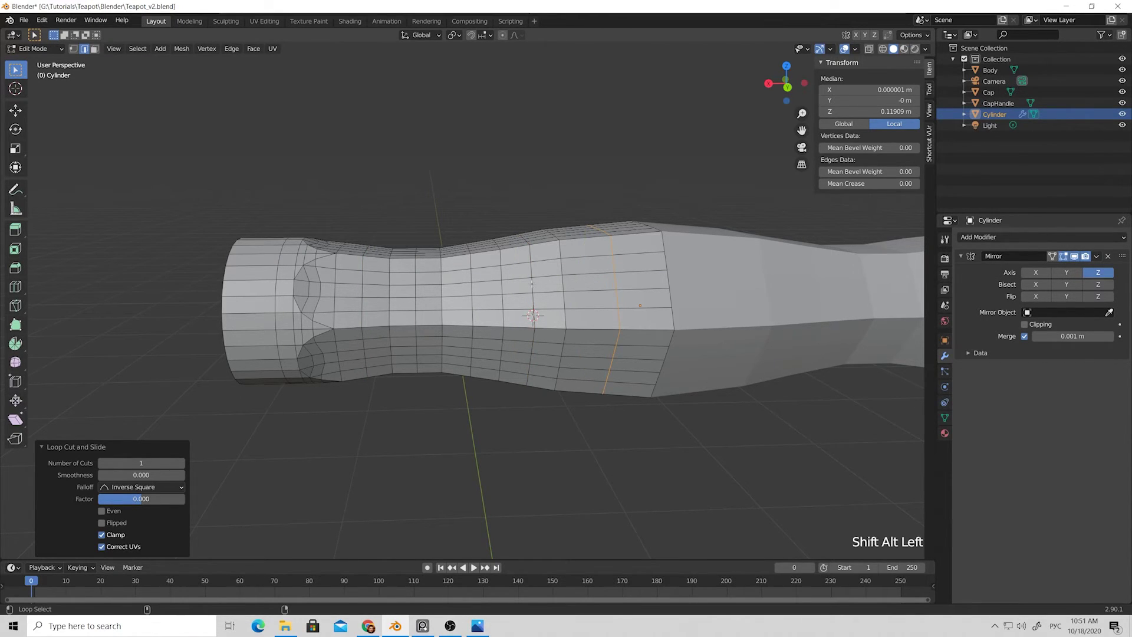
pyautogui.keyDown('alt'); pyautogui.keyDown('shift'); pyautogui.click(470, 287); pyautogui.keyUp('shift'); pyautogui.keyUp('alt')
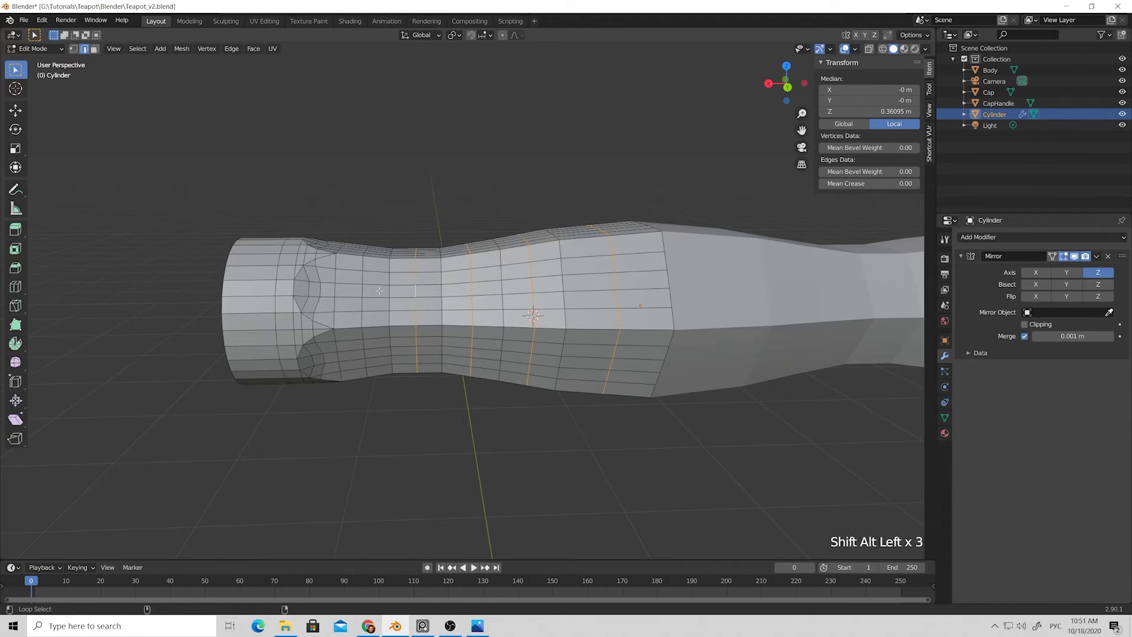
# Step: Apply Set Flow to the new waist loops
pyautogui.rightClick(361, 287)
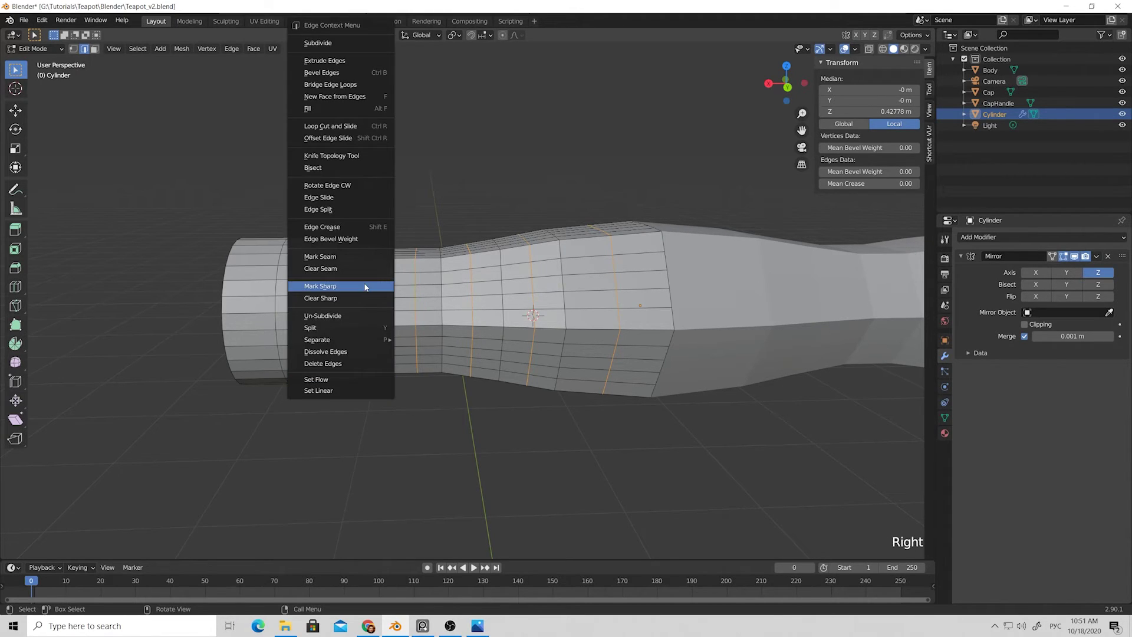
pyautogui.click(322, 378)
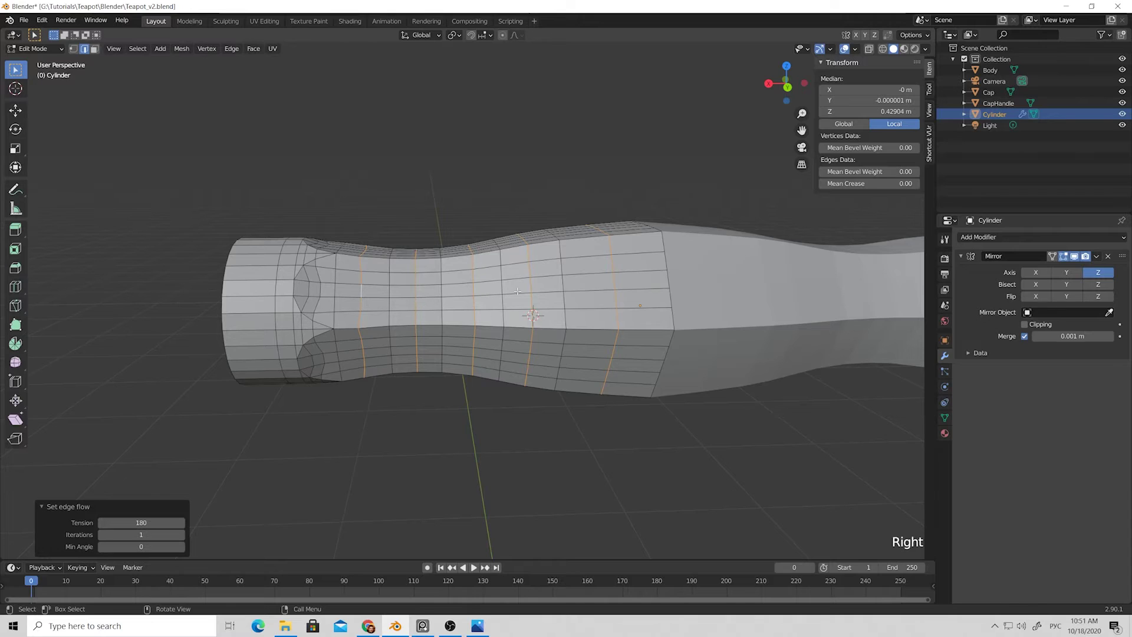
pyautogui.click(570, 226)
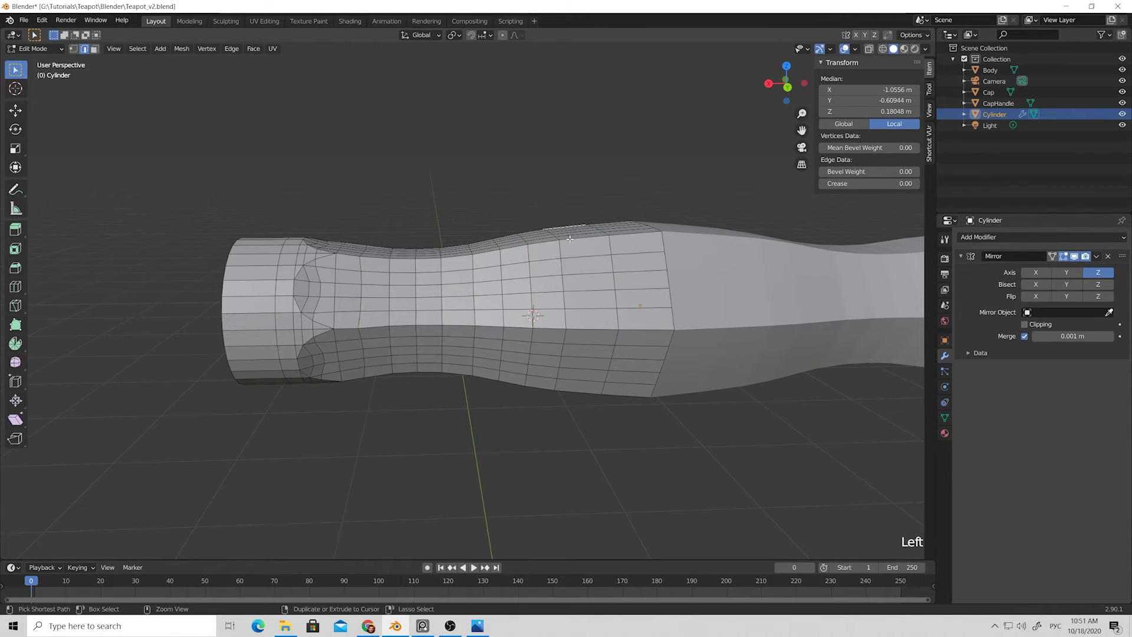
# Step: Add two centred loop cuts near the handle's thicker part
pyautogui.hotkey('ctrl', 'r')
pyautogui.click(575, 306)
pyautogui.rightClick(574, 307)
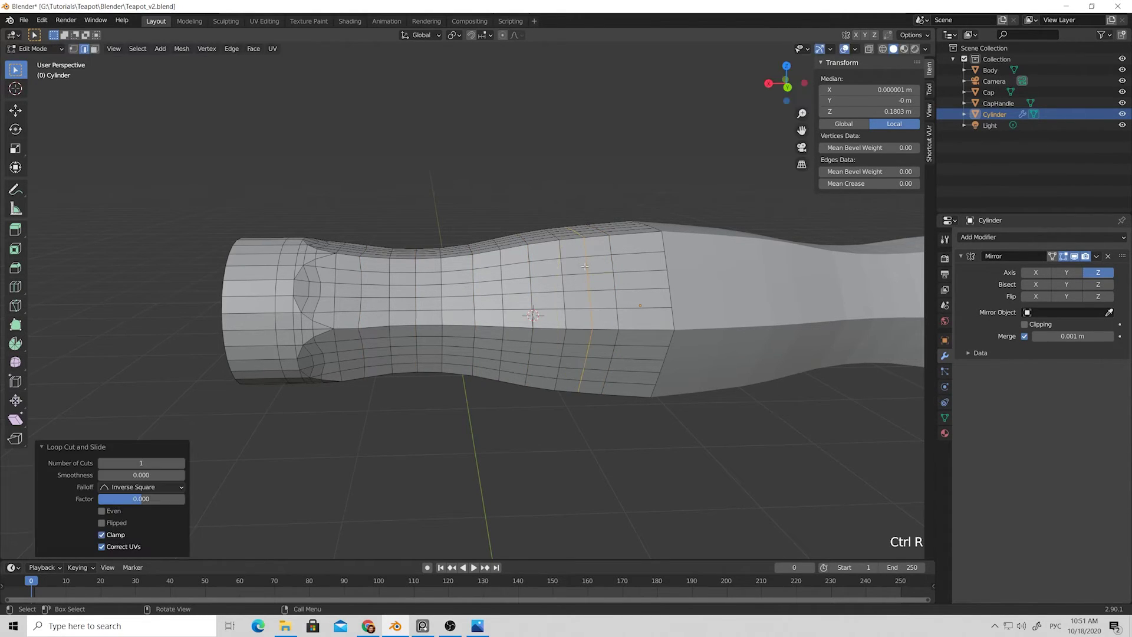
pyautogui.hotkey('ctrl', 'r')
pyautogui.click(632, 264)
pyautogui.rightClick(633, 264)
# Step: Apply Set Flow (tension 180, 1 iteration) to the two new loops
pyautogui.keyDown('alt'); pyautogui.keyDown('shift'); pyautogui.click(563, 307); pyautogui.keyUp('shift'); pyautogui.keyUp('alt')
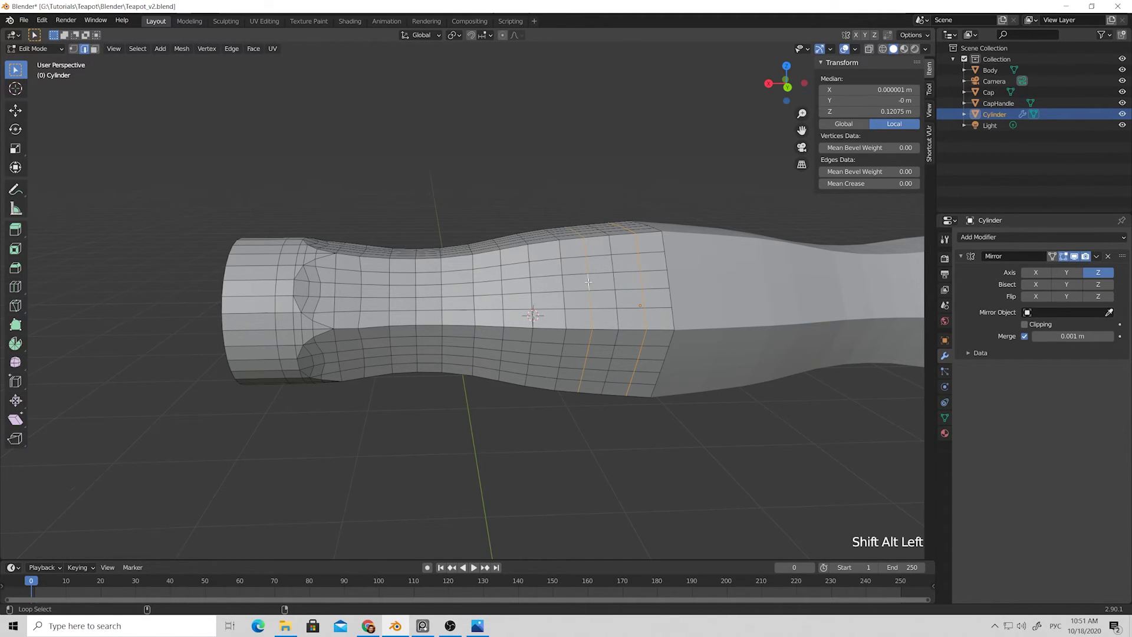
pyautogui.rightClick(540, 380)
pyautogui.click(540, 380)
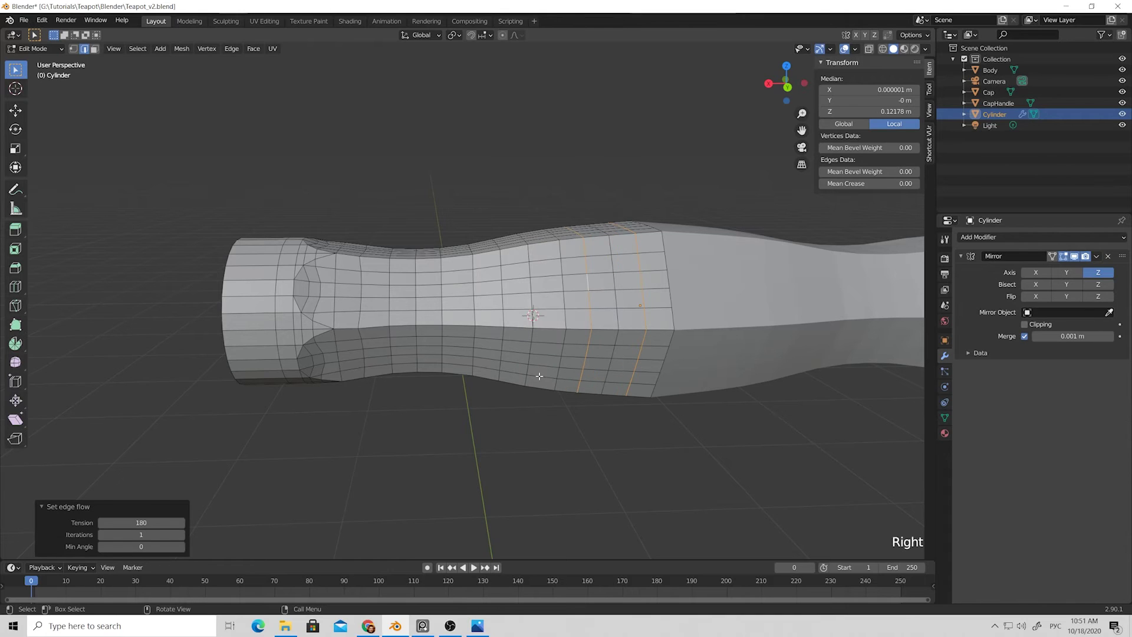
pyautogui.moveTo(557, 267); pyautogui.dragTo(553, 177, button='middle')
pyautogui.click(609, 220)
pyautogui.click(650, 234)
pyautogui.keyDown('alt'); pyautogui.click(650, 233); pyautogui.keyUp('alt')
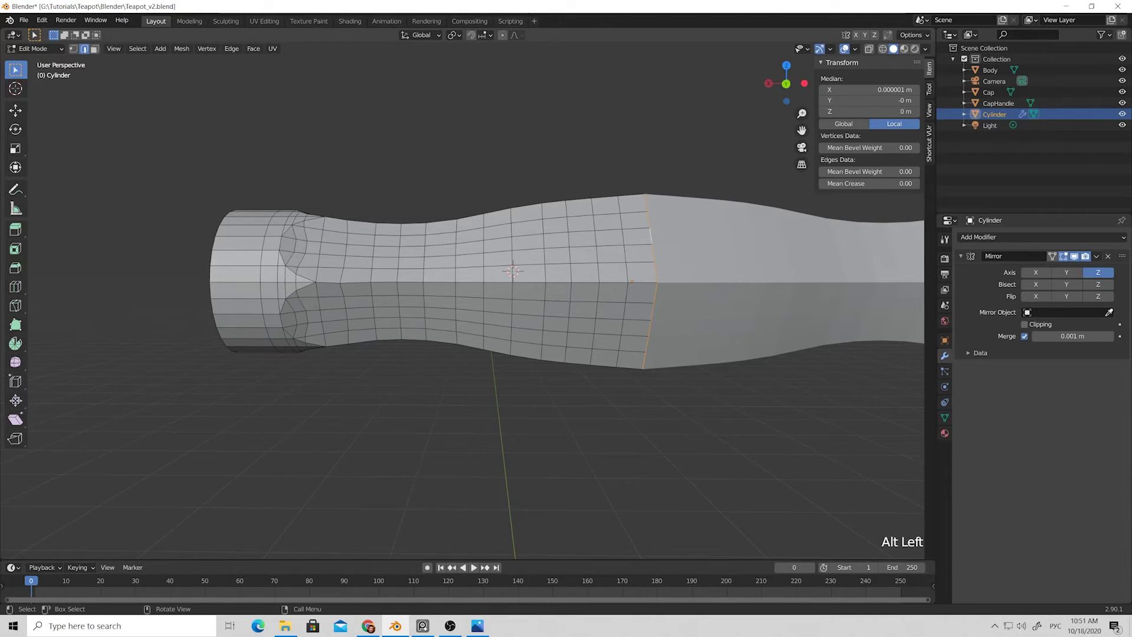
# Step: Shrink the loop where the handle widens to 0.981
pyautogui.press('s')
pyautogui.click(650, 234)
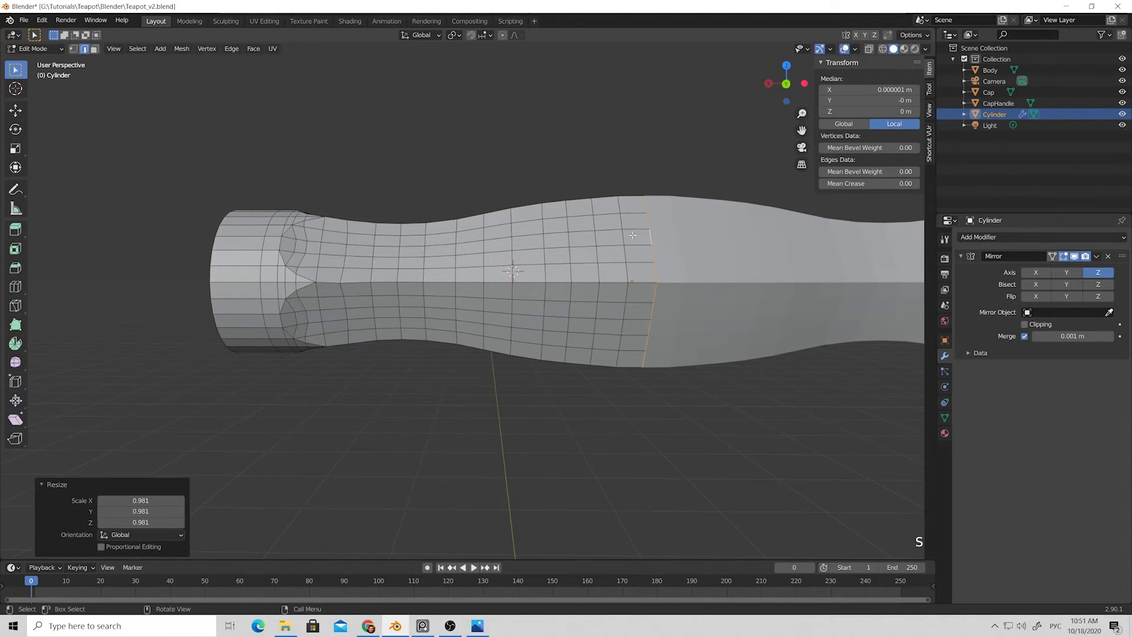
pyautogui.click(622, 235)
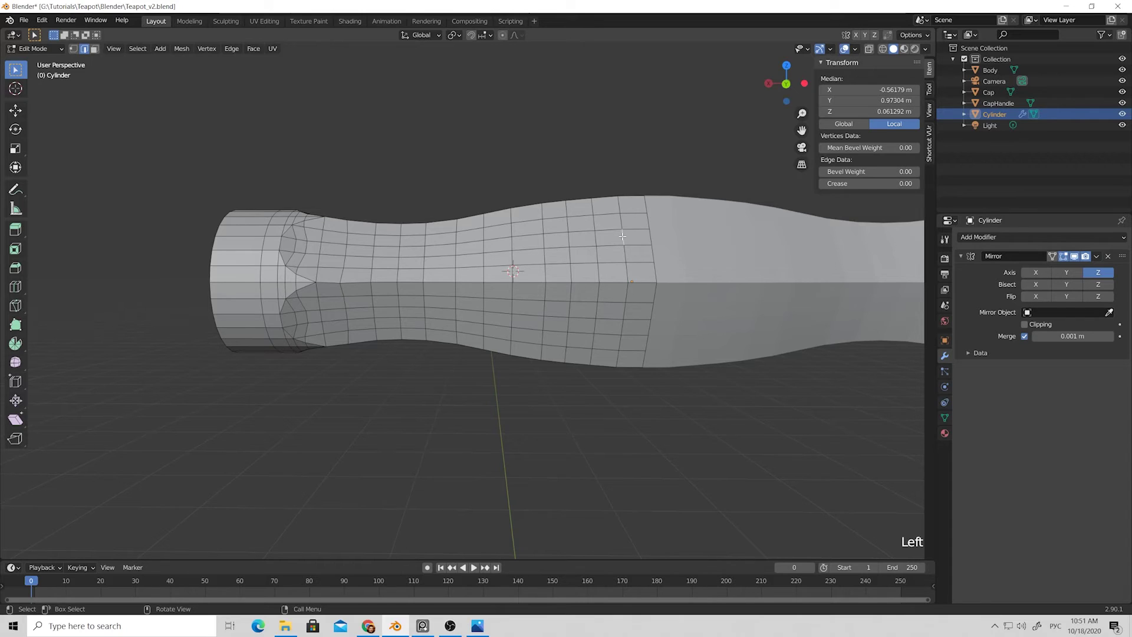
# Step: Apply Set Flow to two adjacent edge loops on the handle
pyautogui.keyDown('alt'); pyautogui.click(621, 248); pyautogui.keyUp('alt')
pyautogui.keyDown('alt'); pyautogui.keyDown('shift'); pyautogui.click(595, 246); pyautogui.keyUp('shift'); pyautogui.keyUp('alt')
pyautogui.rightClick(598, 241)
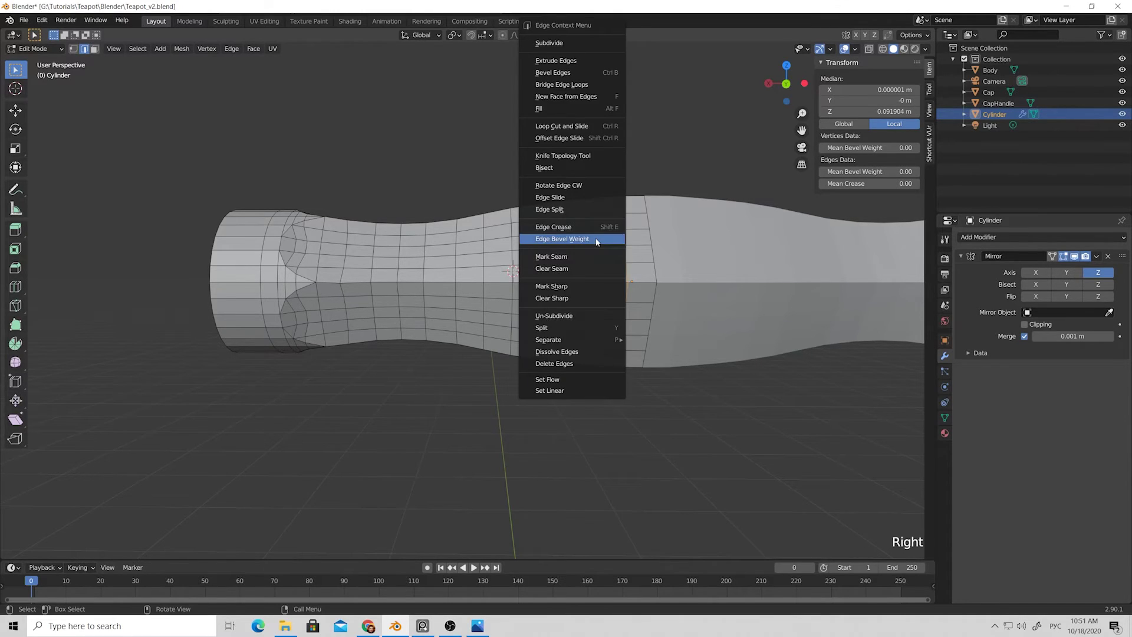
pyautogui.click(554, 380)
pyautogui.click(524, 202)
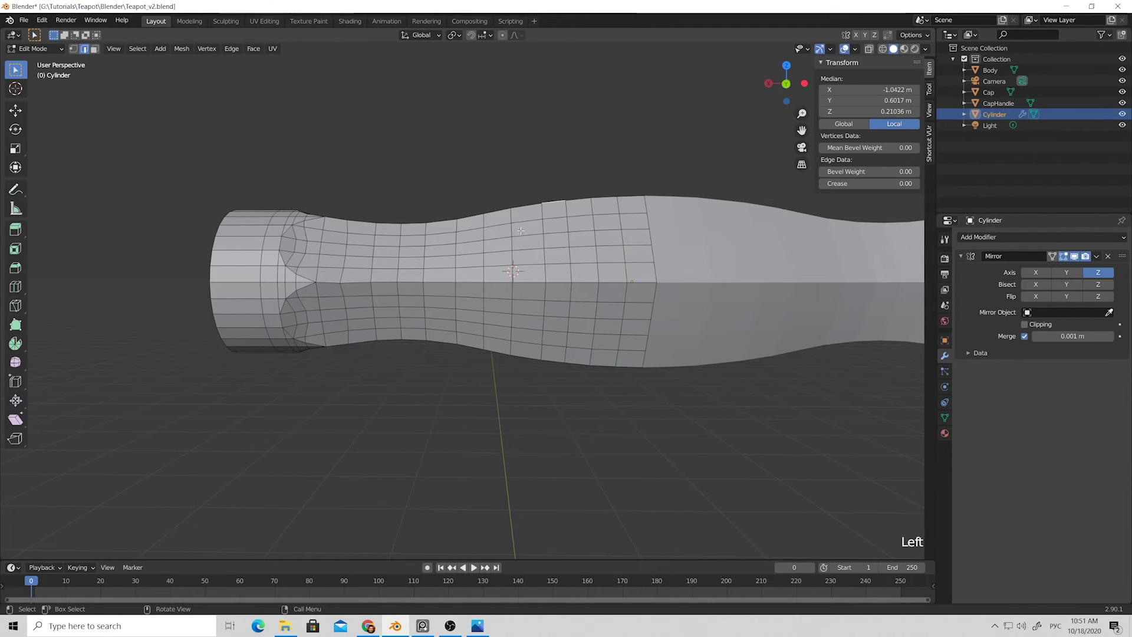
# Step: Apply Set Flow to the next group of loops further along the handle
pyautogui.keyDown('alt'); pyautogui.keyDown('shift'); pyautogui.click(542, 238); pyautogui.keyUp('shift'); pyautogui.keyUp('alt')
pyautogui.keyDown('alt'); pyautogui.keyDown('shift'); pyautogui.click(542, 238); pyautogui.keyUp('shift'); pyautogui.keyUp('alt')
pyautogui.keyDown('alt'); pyautogui.keyDown('shift'); pyautogui.click(513, 242); pyautogui.keyUp('shift'); pyautogui.keyUp('alt')
pyautogui.rightClick(514, 241)
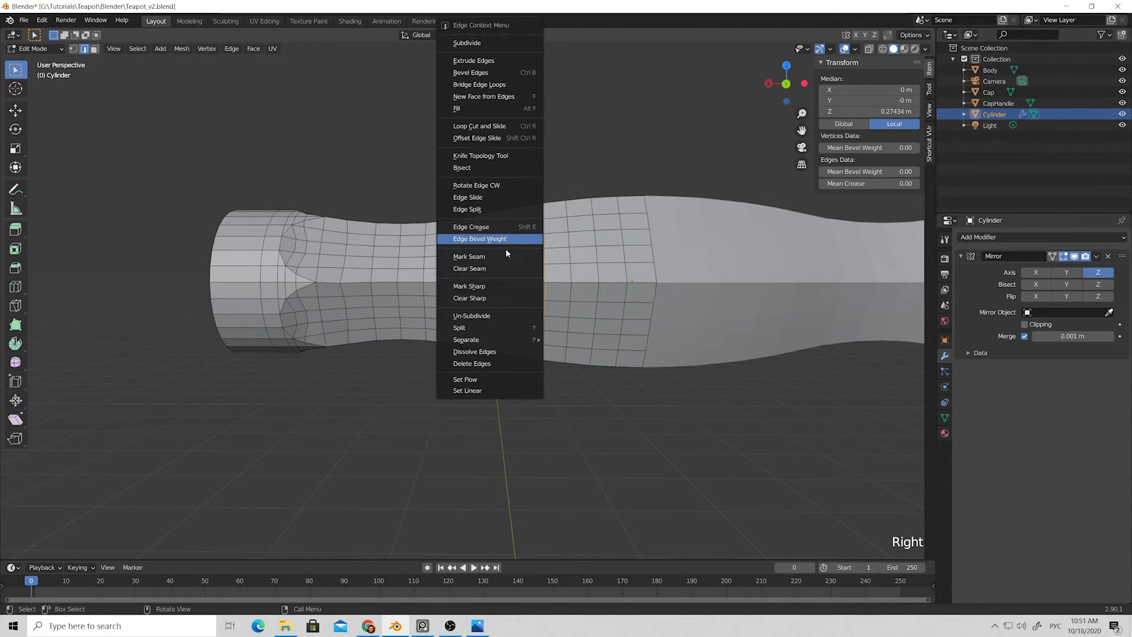
pyautogui.click(476, 379)
pyautogui.moveTo(464, 239); pyautogui.dragTo(481, 276, button='middle')
# Step: Dissolve the two extra edge loops near the handle's left end
pyautogui.click(480, 276)
pyautogui.keyDown('alt'); pyautogui.keyDown('shift'); pyautogui.click(477, 275); pyautogui.keyUp('shift'); pyautogui.keyUp('alt')
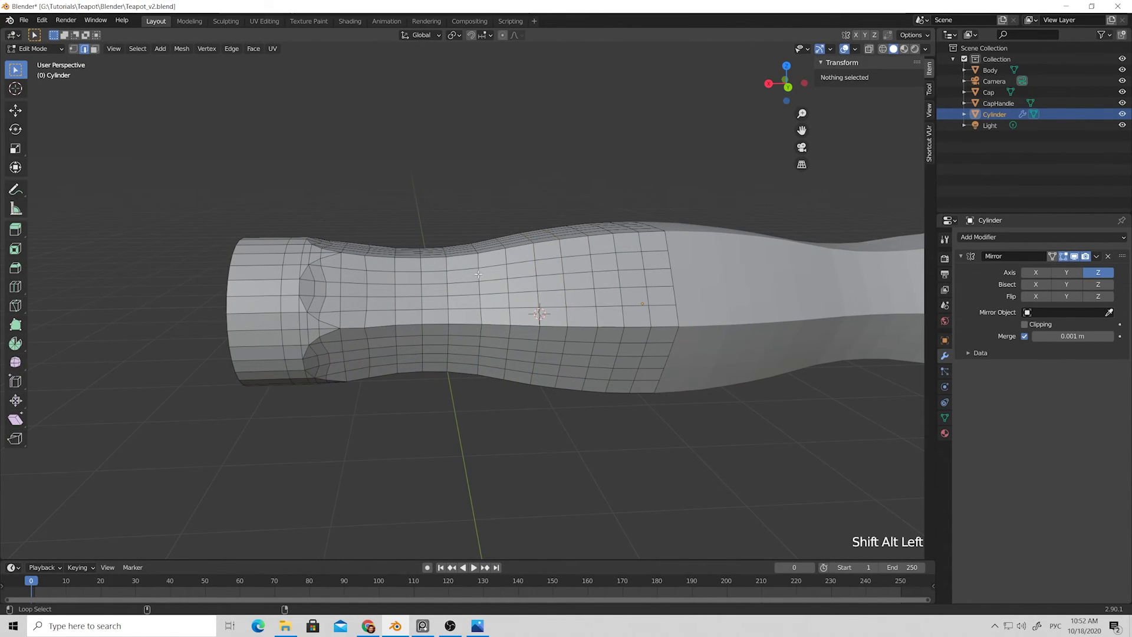
pyautogui.keyDown('alt'); pyautogui.keyDown('shift'); pyautogui.click(447, 277); pyautogui.keyUp('shift'); pyautogui.keyUp('alt')
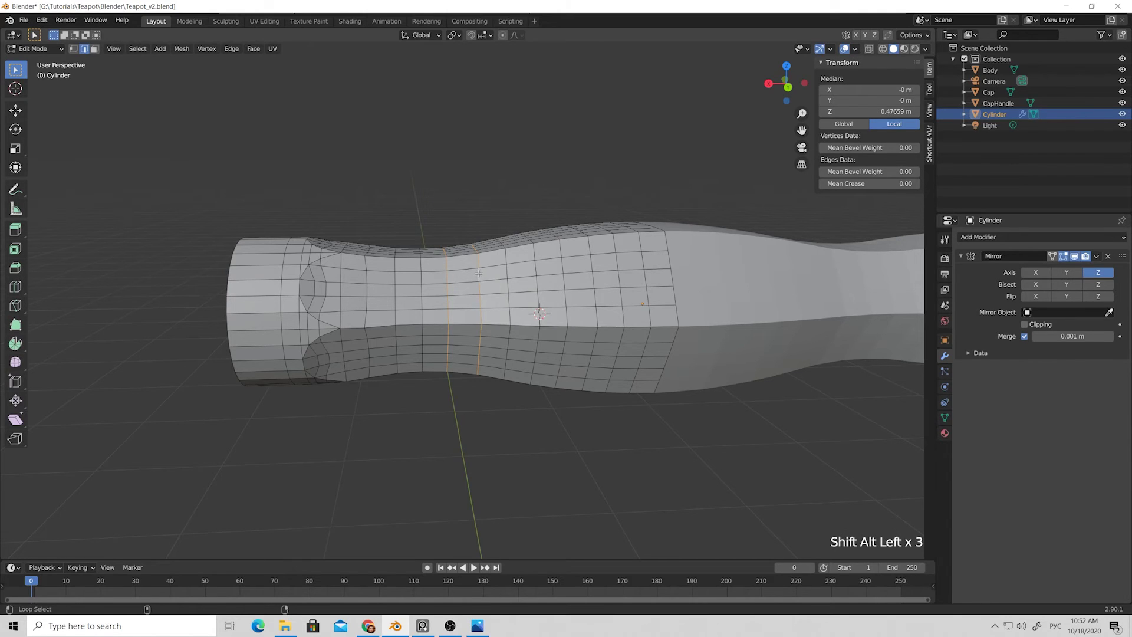
pyautogui.moveTo(479, 274); pyautogui.dragTo(472, 366, button='right')
pyautogui.click(482, 216)
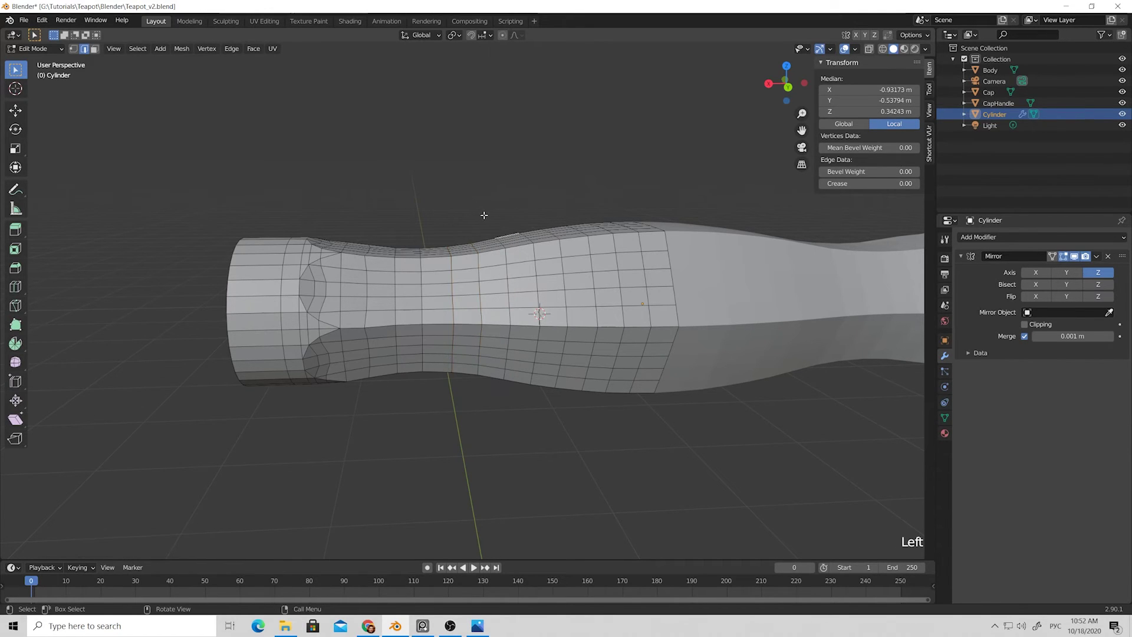
pyautogui.moveTo(482, 216); pyautogui.dragTo(449, 241, button='middle')
# Step: Relax the two neighbouring loops with Set Flow into an even flow
pyautogui.keyDown('alt'); pyautogui.keyDown('shift'); pyautogui.click(394, 300); pyautogui.keyUp('shift'); pyautogui.keyUp('alt')
pyautogui.keyDown('alt'); pyautogui.keyDown('shift'); pyautogui.click(367, 301); pyautogui.keyUp('shift'); pyautogui.keyUp('alt')
pyautogui.rightClick(384, 299)
pyautogui.click(358, 380)
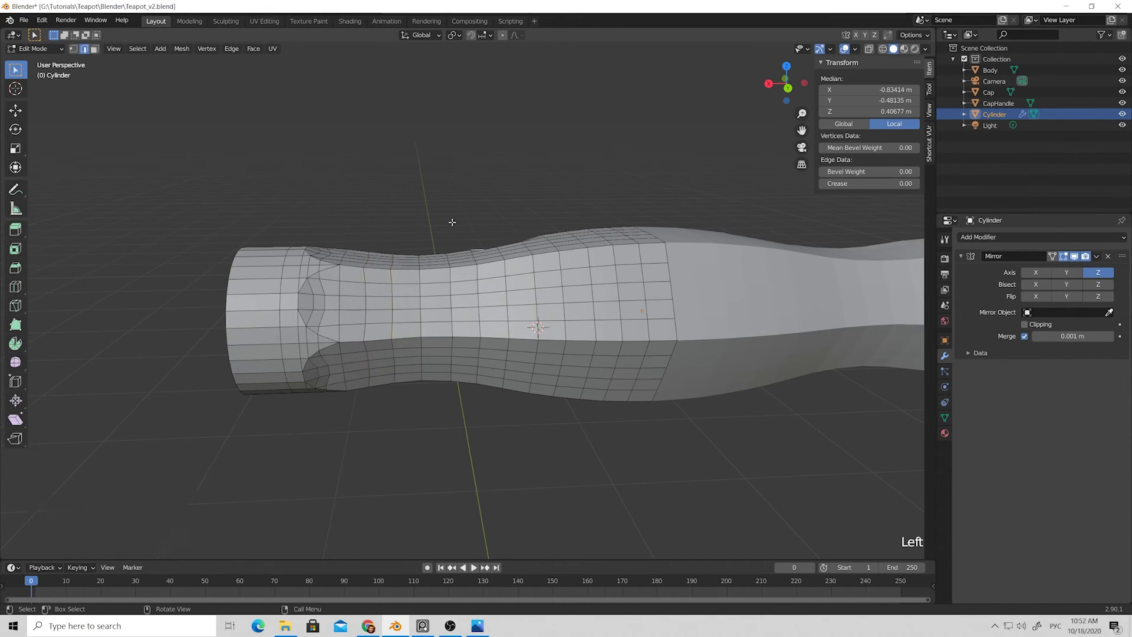
pyautogui.moveTo(429, 232); pyautogui.dragTo(555, 225, button='middle')
# Step: Nudge the selected vertex by about -0.002, -0.004 and 0.007 m on X, Y, Z
pyautogui.scroll(2, 555, 225)
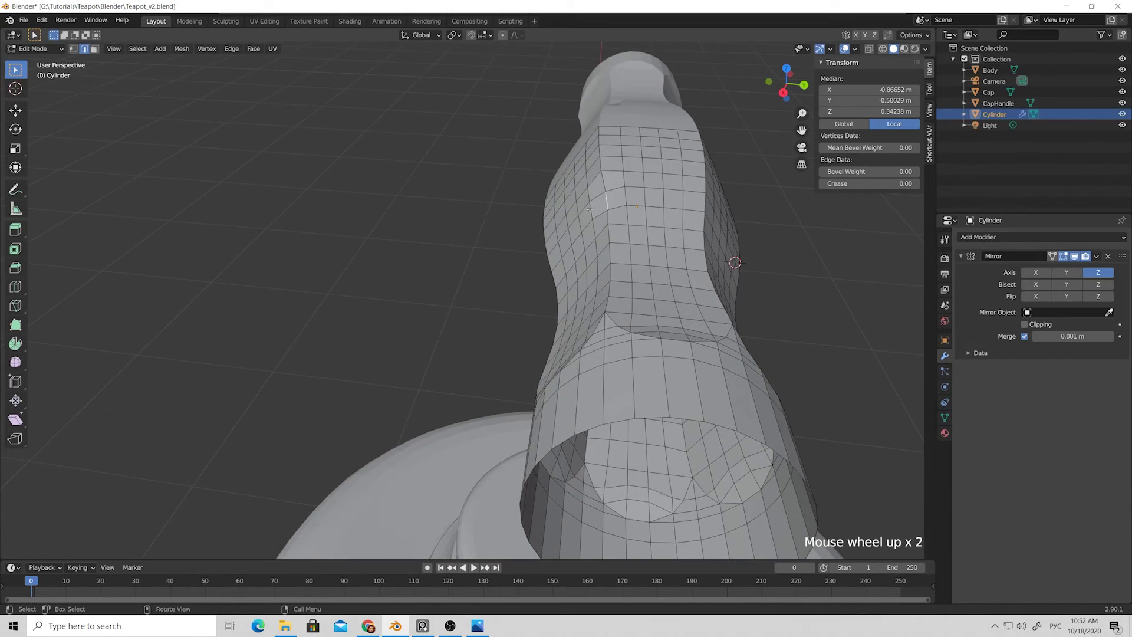
pyautogui.scroll(-1, 593, 207)
pyautogui.scroll(2, 601, 206)
pyautogui.moveTo(607, 190)
pyautogui.mouseDown(button='middle')
pyautogui.moveTo(556, 196)
pyautogui.moveTo(608, 176)
pyautogui.mouseUp(button='middle')
pyautogui.press('g')
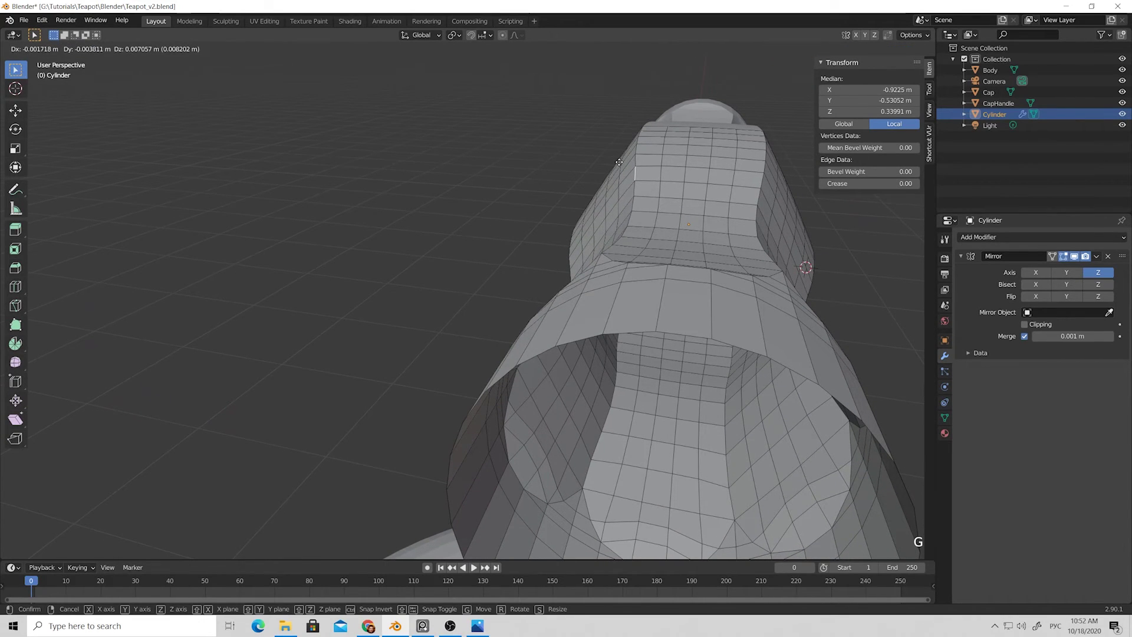
pyautogui.click(619, 161)
pyautogui.moveTo(619, 162); pyautogui.dragTo(727, 232, button='middle')
# Step: Apply Set Flow to a vertical edge loop on the handle, then deselect everything
pyautogui.keyDown('alt'); pyautogui.keyDown('shift'); pyautogui.click(429, 130); pyautogui.keyUp('shift'); pyautogui.keyUp('alt')
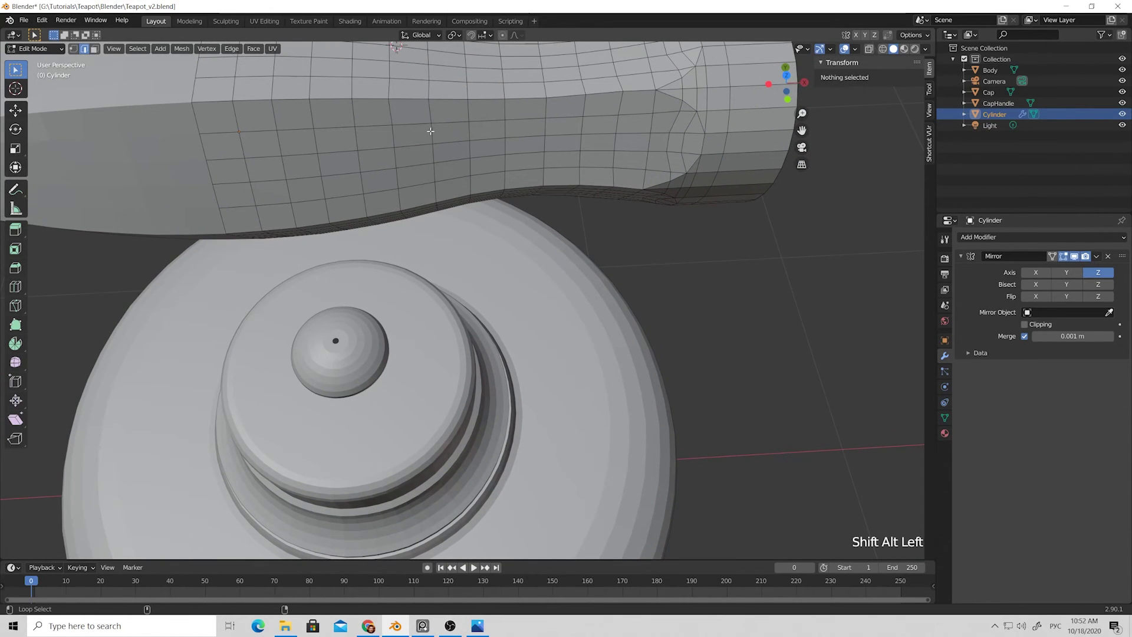
pyautogui.keyDown('alt'); pyautogui.keyDown('shift'); pyautogui.click(430, 132); pyautogui.keyUp('shift'); pyautogui.keyUp('alt')
pyautogui.rightClick(393, 133)
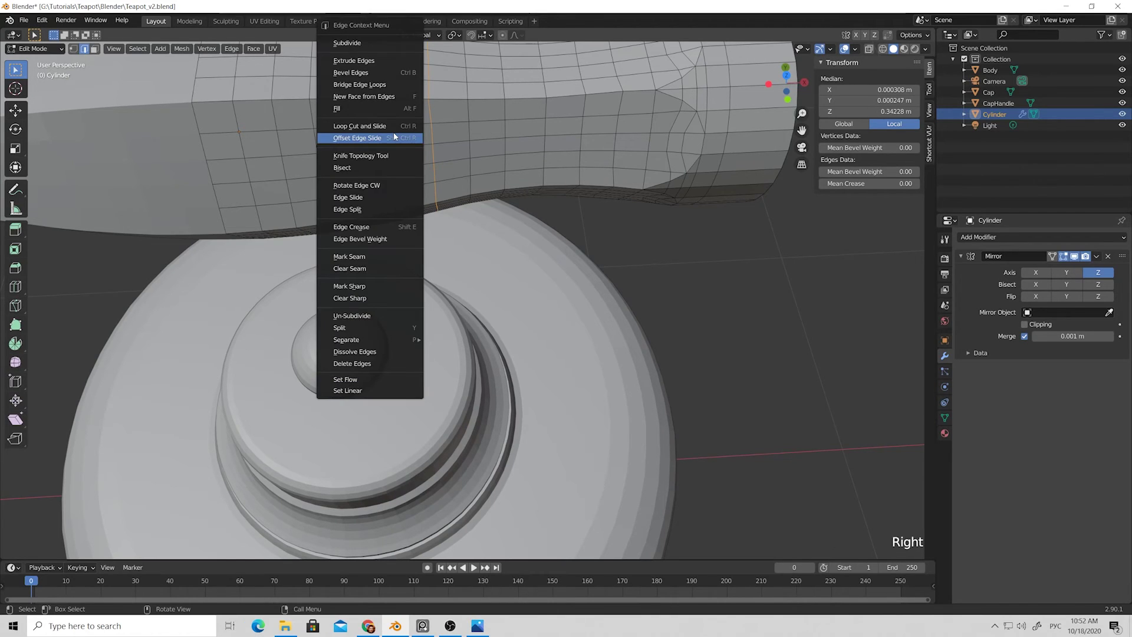
pyautogui.click(399, 376)
pyautogui.click(677, 262)
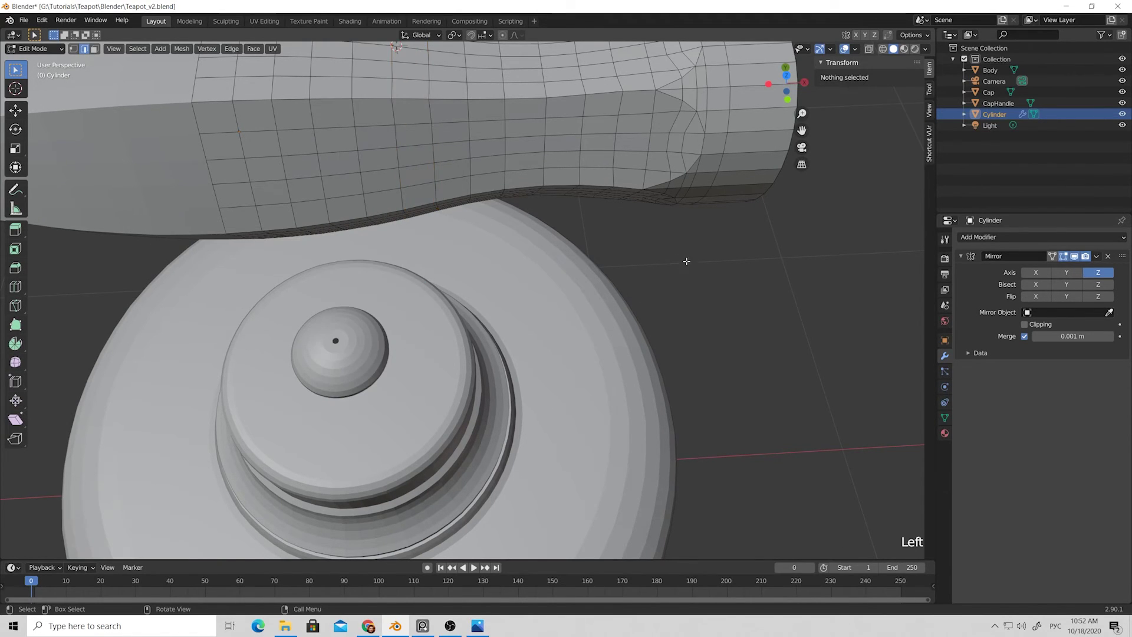
pyautogui.scroll(-2, 674, 257)
pyautogui.moveTo(674, 257); pyautogui.dragTo(277, 144, button='middle')
pyautogui.scroll(-3, 514, 209)
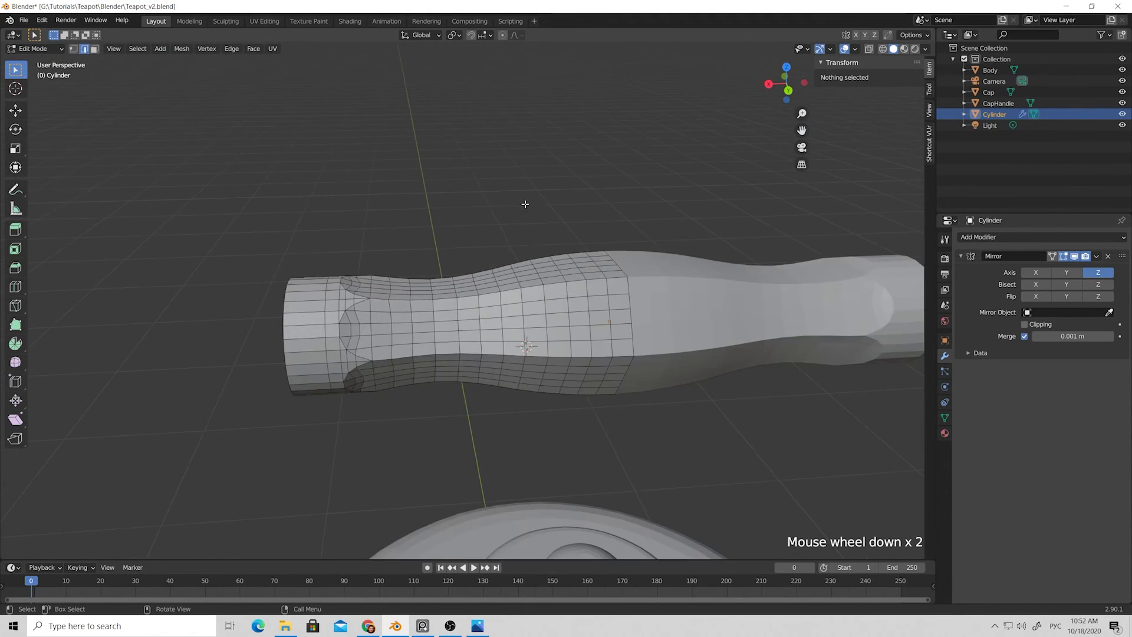
pyautogui.press('Tab')
pyautogui.scroll(-3, 520, 228)
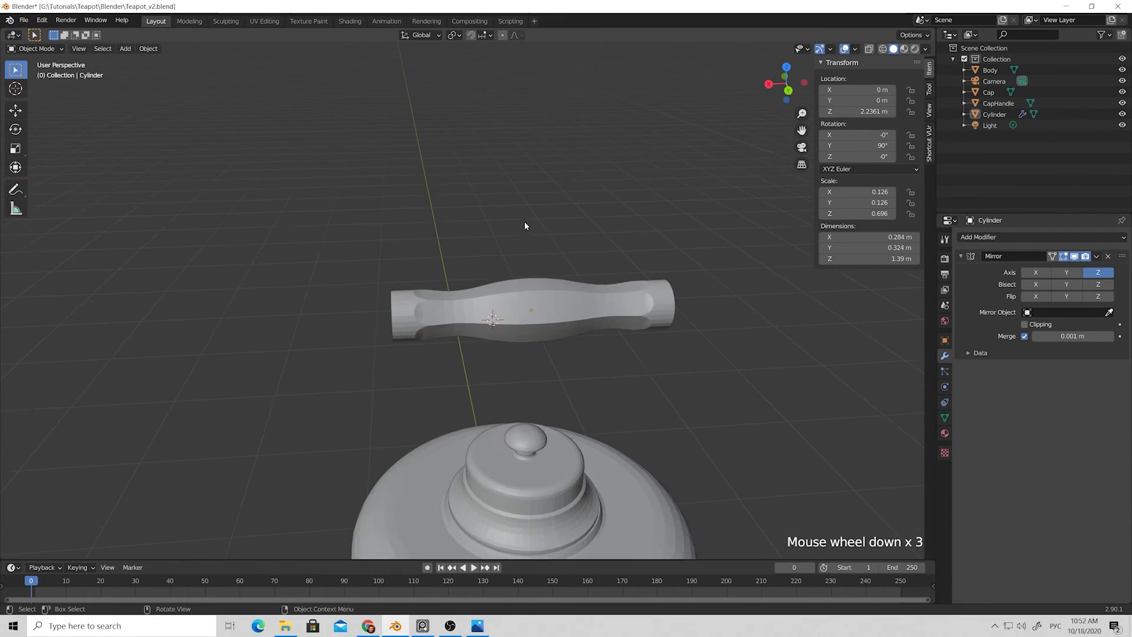
pyautogui.moveTo(528, 224); pyautogui.dragTo(552, 234, button='middle')
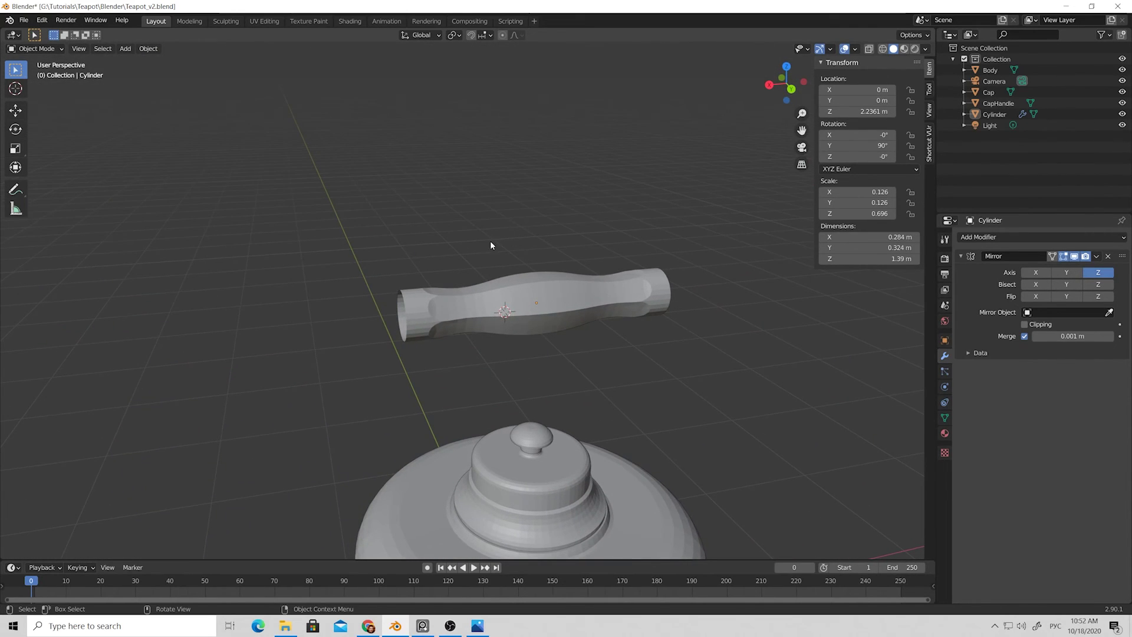
pyautogui.scroll(-3, 490, 240)
pyautogui.scroll(1, 494, 371)
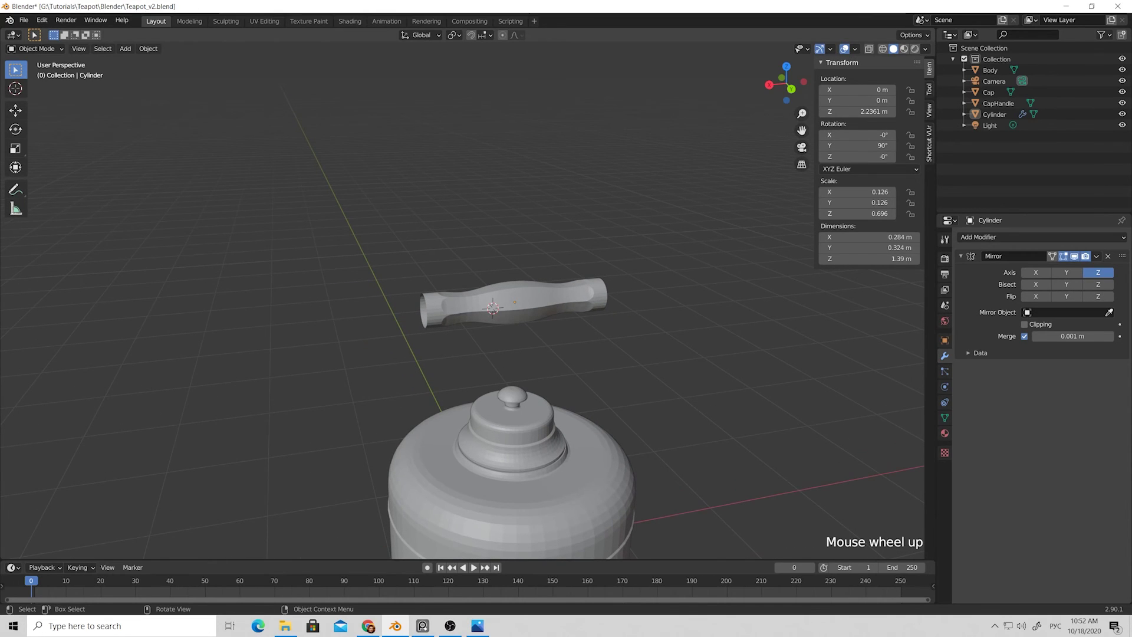
pyautogui.scroll(3, 437, 316)
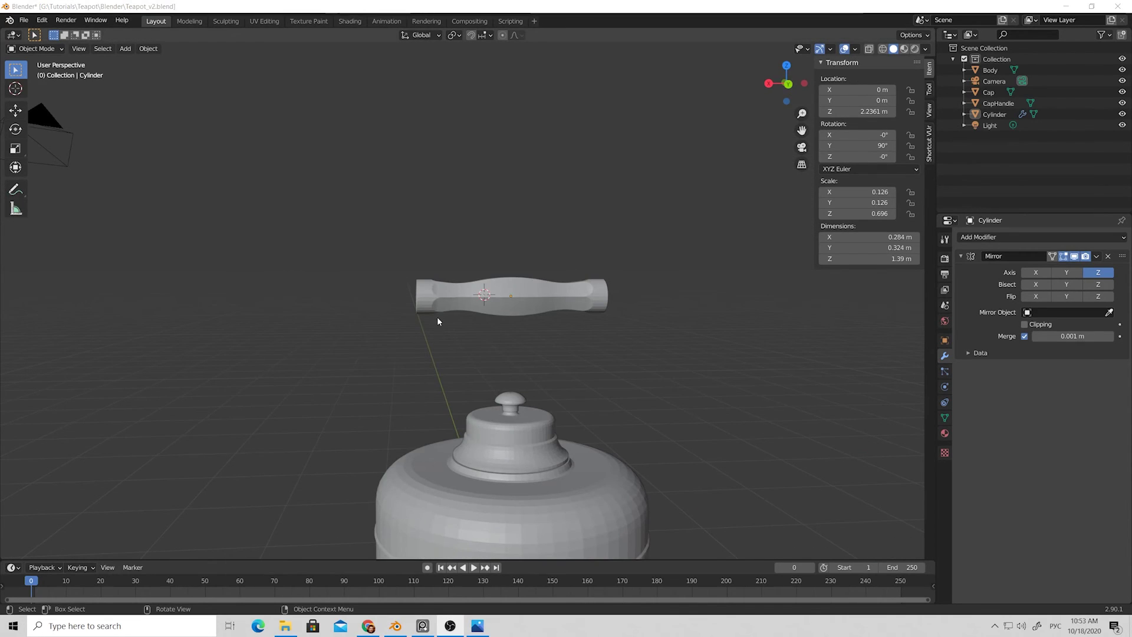
pyautogui.click(438, 283)
# Step: In Edit Mode with X-ray on, box-select all vertices at the handle's left end
pyautogui.press('Tab')
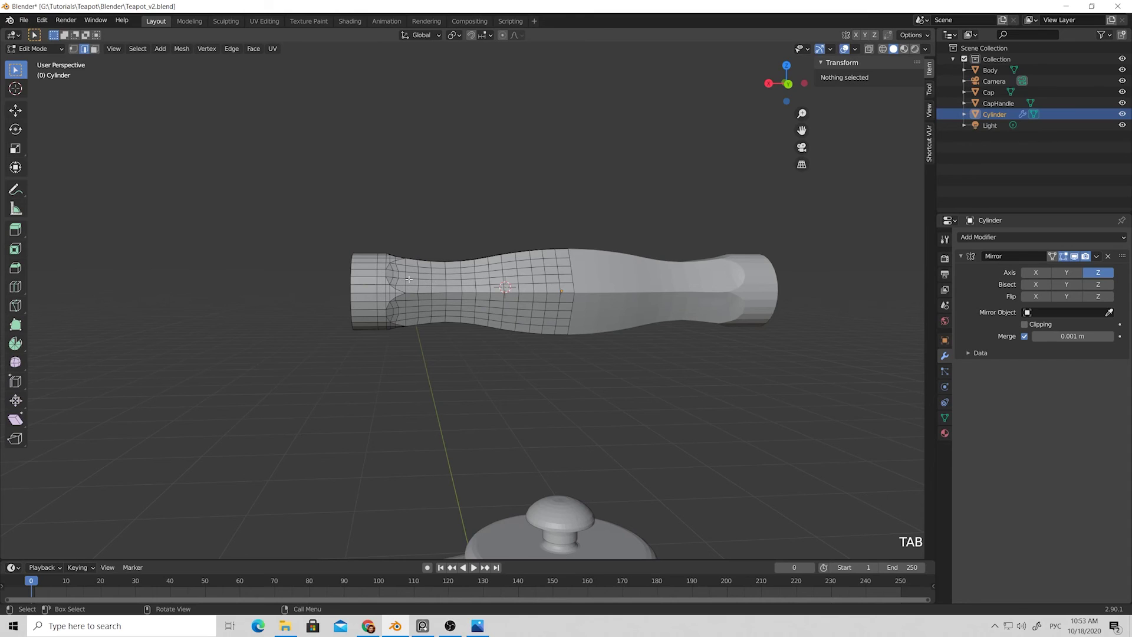
pyautogui.moveTo(375, 249); pyautogui.dragTo(391, 255, button='middle')
pyautogui.hotkey('alt', 'z')
pyautogui.scroll(2, 386, 252)
pyautogui.press('1')
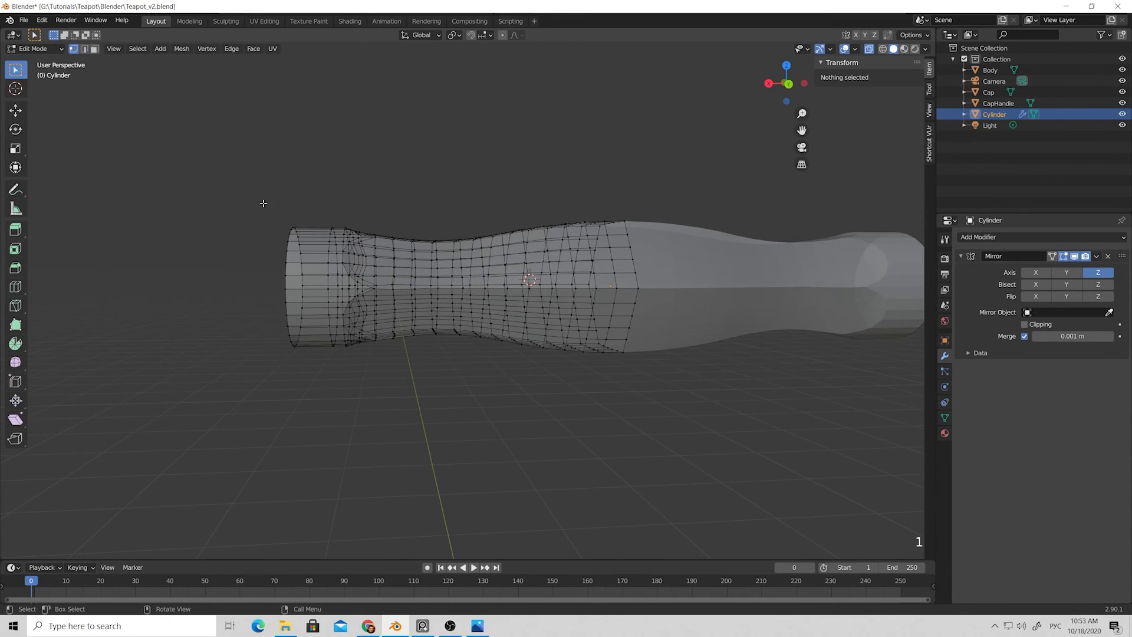
pyautogui.moveTo(263, 203); pyautogui.dragTo(384, 379)
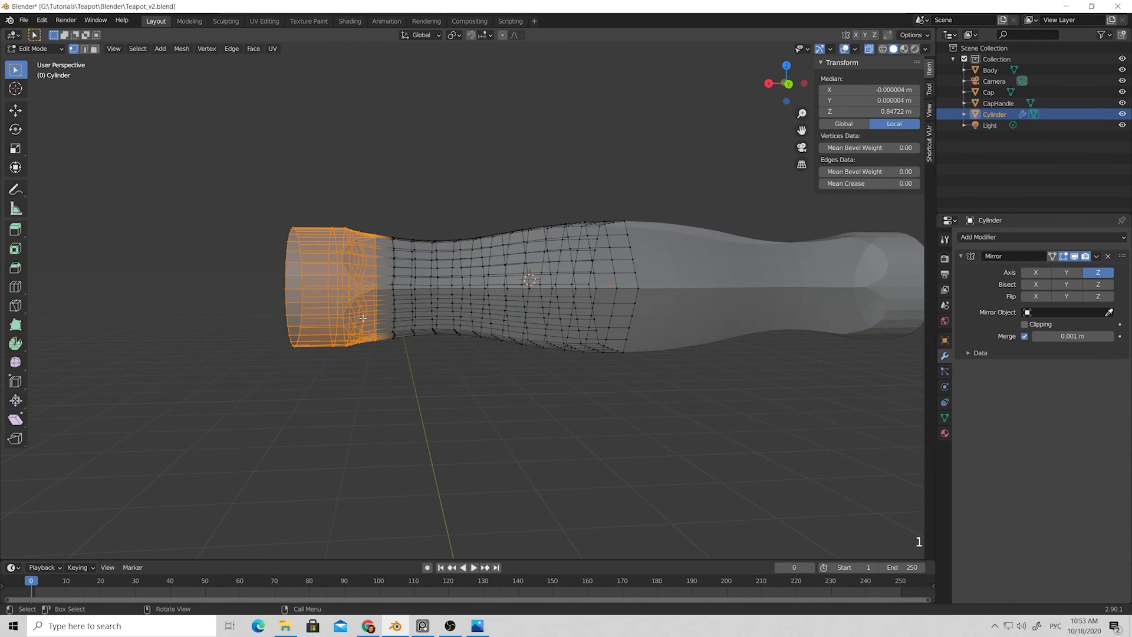
# Step: With X-ray off, scale the selected end vertices up to 1.066
pyautogui.hotkey('alt', 'z')
pyautogui.scroll(-1, 366, 316)
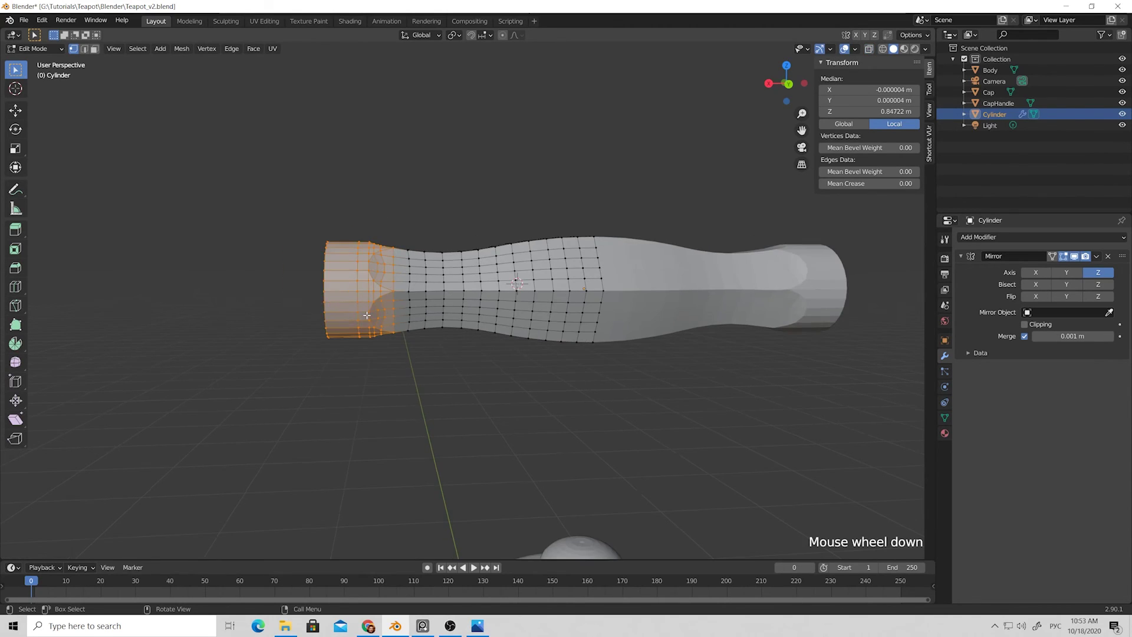
pyautogui.press('s')
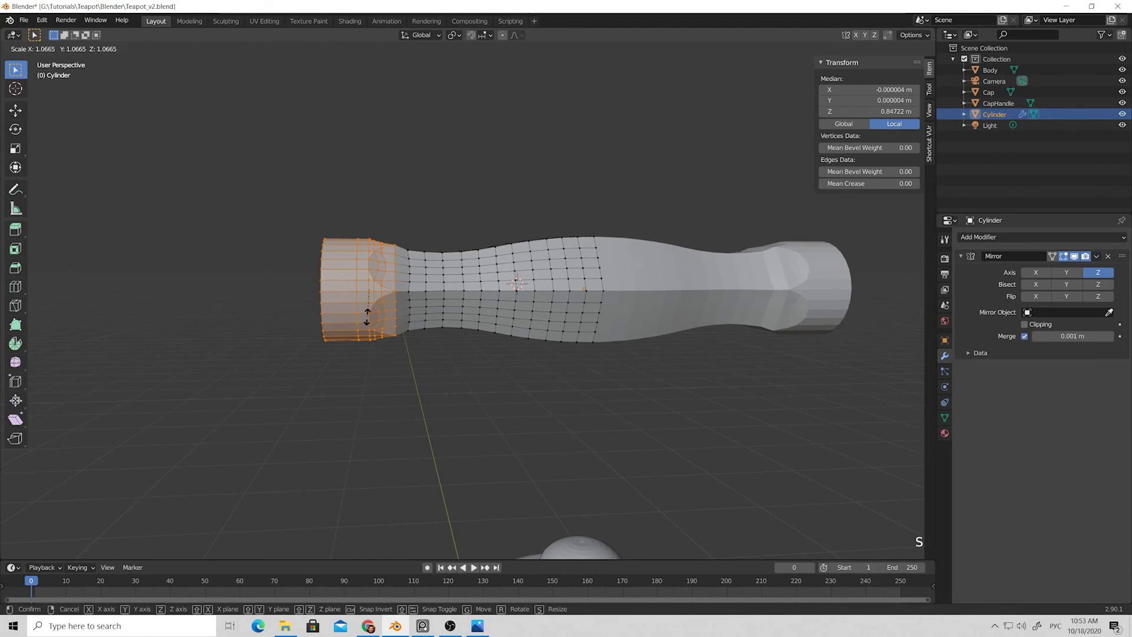
pyautogui.click(366, 317)
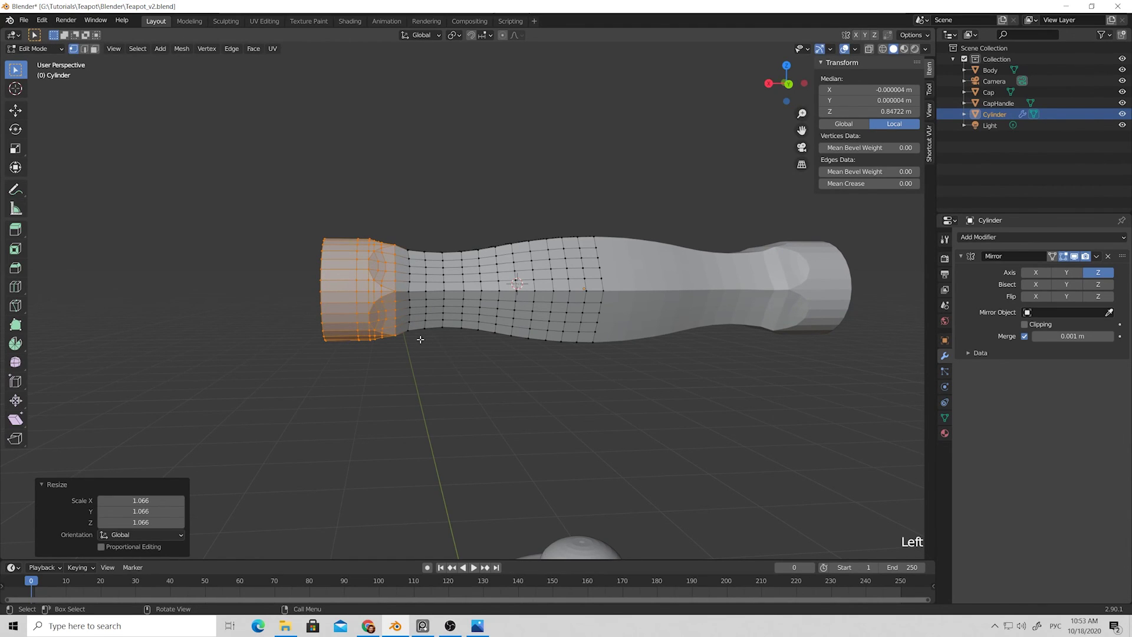
pyautogui.click(420, 339)
# Step: Select two edge loops just behind the left tip and apply Set Flow to them
pyautogui.press('2')
pyautogui.scroll(3, 413, 277)
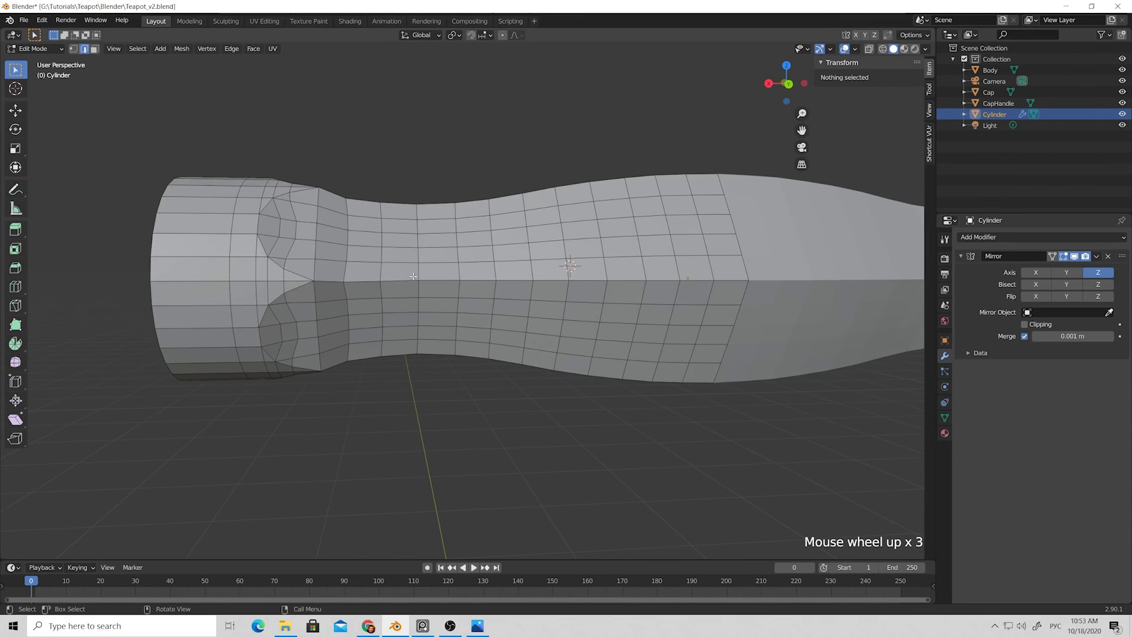
pyautogui.click(347, 251)
pyautogui.keyDown('ctrl'); pyautogui.keyDown('alt'); pyautogui.click(347, 251); pyautogui.keyUp('alt'); pyautogui.keyUp('ctrl')
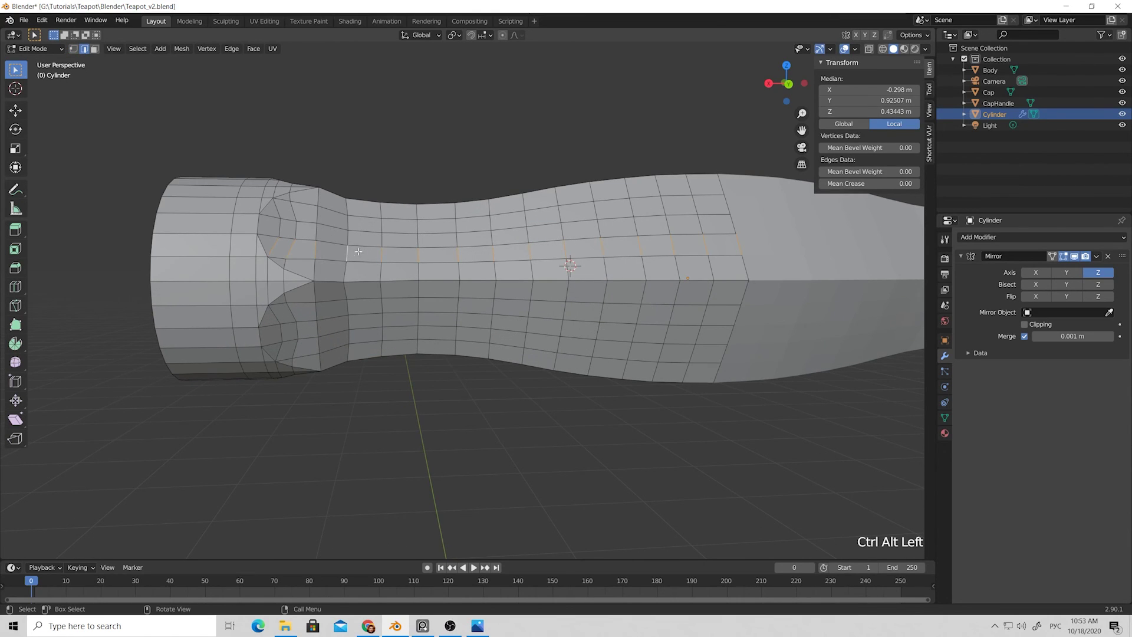
pyautogui.click(347, 251)
pyautogui.keyDown('alt'); pyautogui.keyDown('shift'); pyautogui.click(348, 251); pyautogui.keyUp('shift'); pyautogui.keyUp('alt')
pyautogui.keyDown('alt'); pyautogui.keyDown('shift'); pyautogui.click(381, 242); pyautogui.keyUp('shift'); pyautogui.keyUp('alt')
pyautogui.rightClick(383, 242)
pyautogui.click(396, 379)
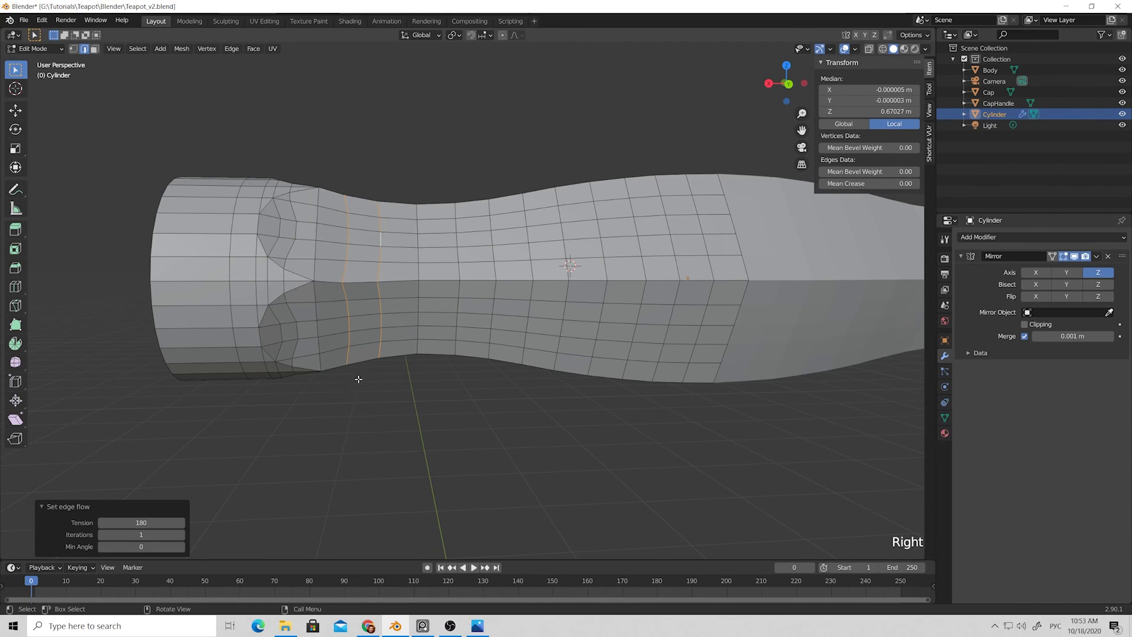
pyautogui.scroll(-4, 385, 340)
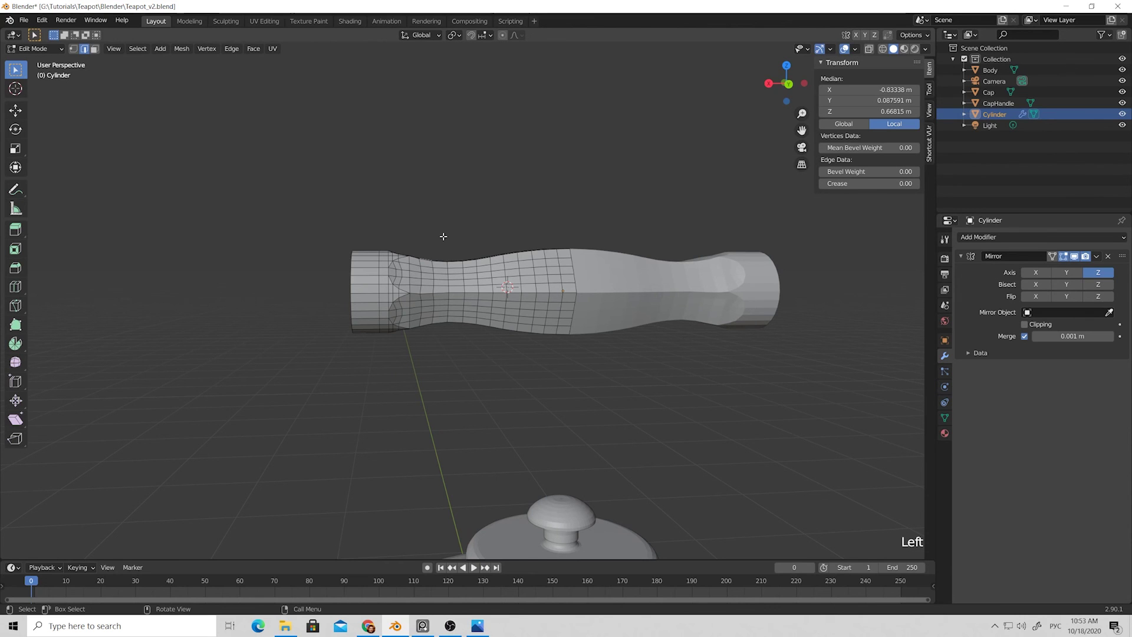
# Step: Return to Object Mode, deselect the handle, and orbit around it above the teapot lid
pyautogui.press('Tab')
pyautogui.click(443, 236)
pyautogui.scroll(-2, 439, 242)
pyautogui.moveTo(430, 253); pyautogui.dragTo(451, 297, button='middle')
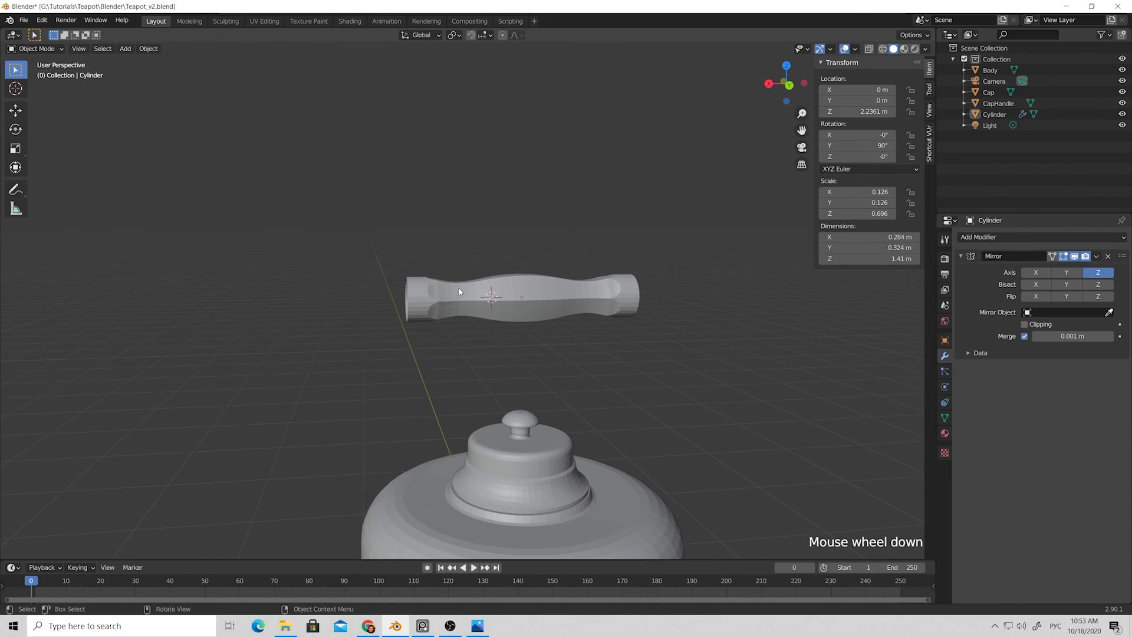
pyautogui.scroll(-2, 460, 289)
pyautogui.keyDown('shift'); pyautogui.rightClick(651, 482); pyautogui.keyUp('shift')
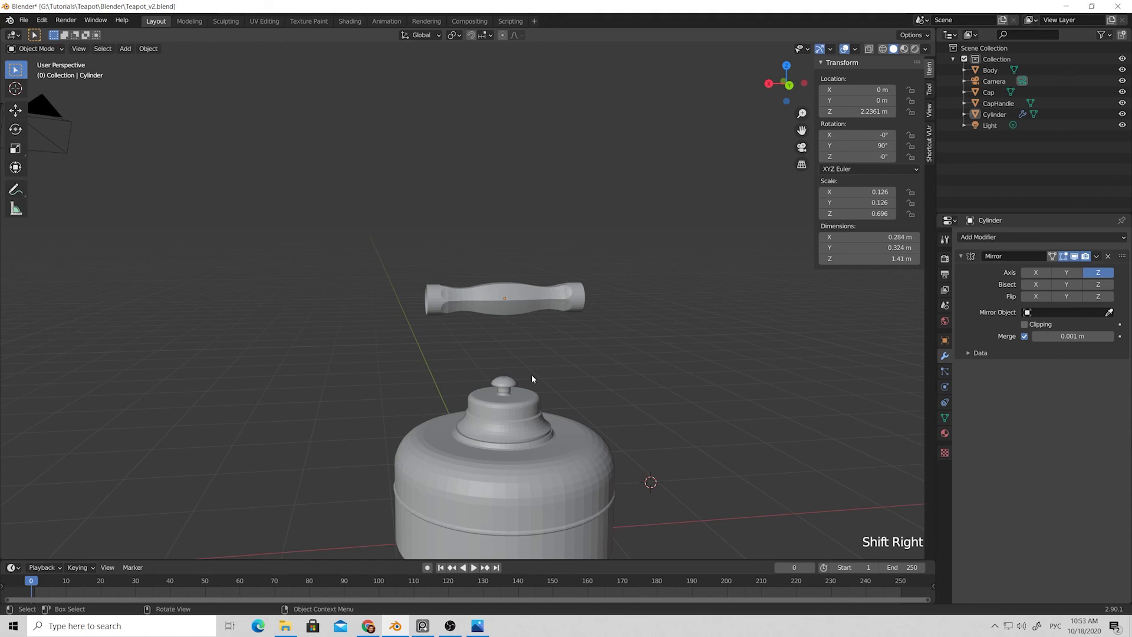
pyautogui.moveTo(489, 355)
pyautogui.mouseDown(button='middle')
pyautogui.moveTo(455, 348)
pyautogui.moveTo(487, 372)
pyautogui.mouseUp(button='middle')
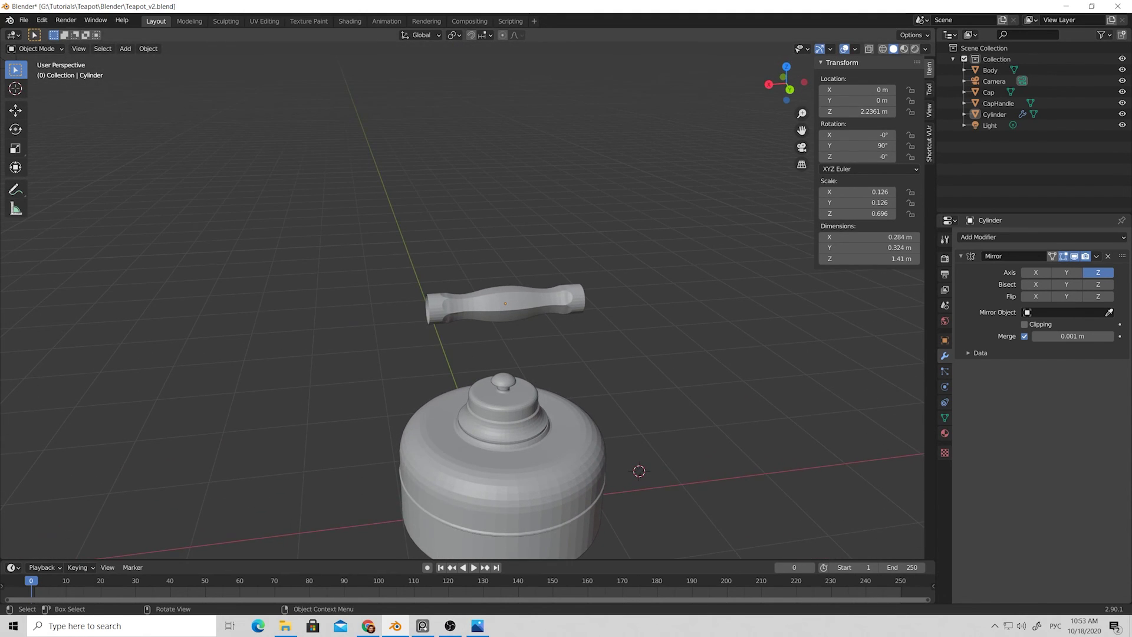